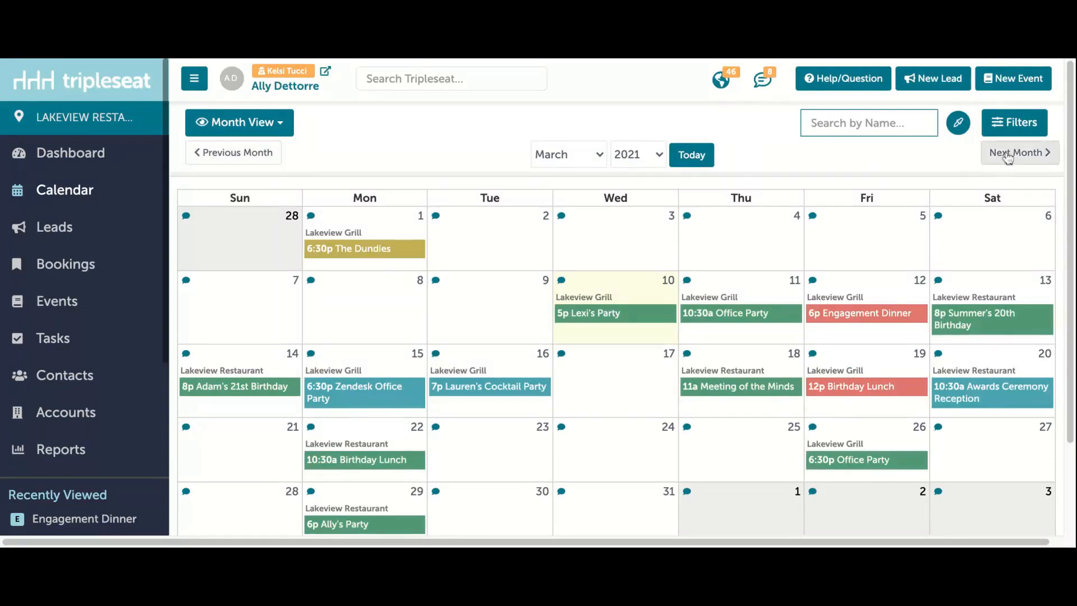
left_click(586, 160)
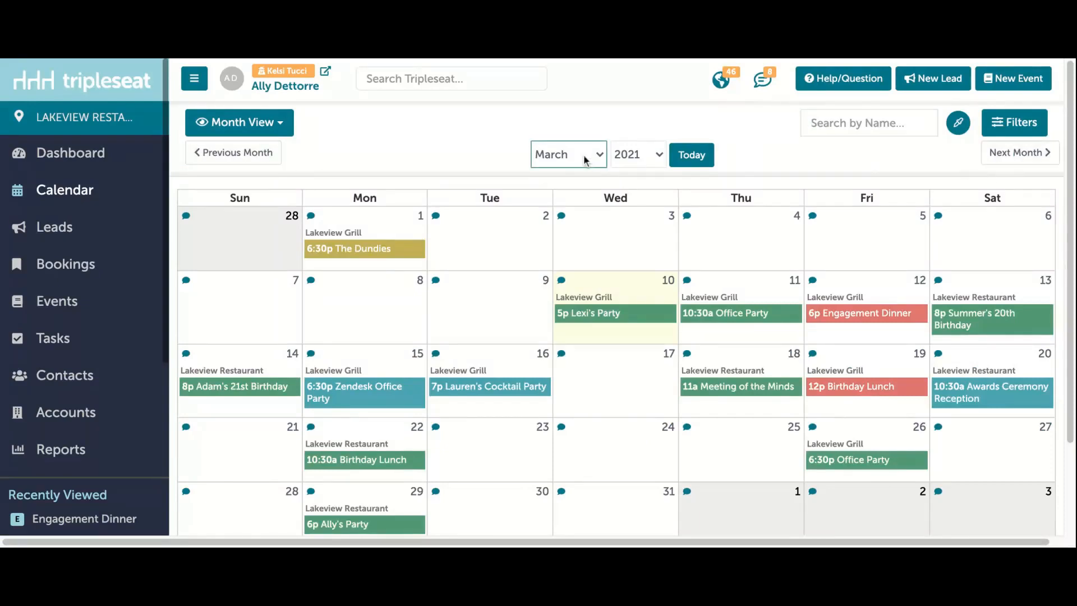
left_click(654, 159)
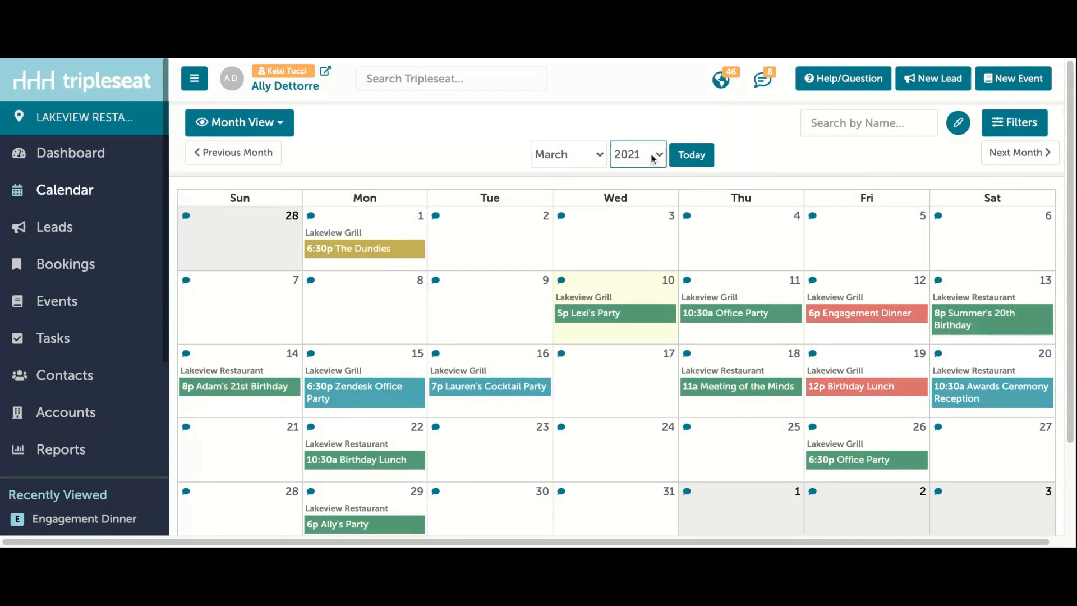
Step: Open the calendar filters, review the location and room filtering options, and leave them without applying any
left_click(1000, 130)
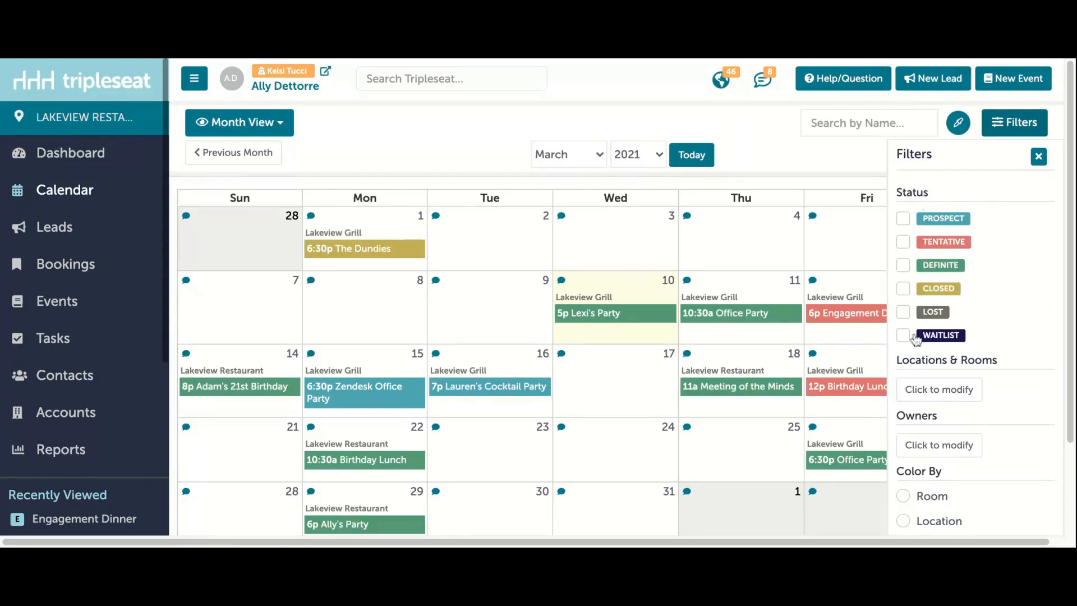
left_click(918, 391)
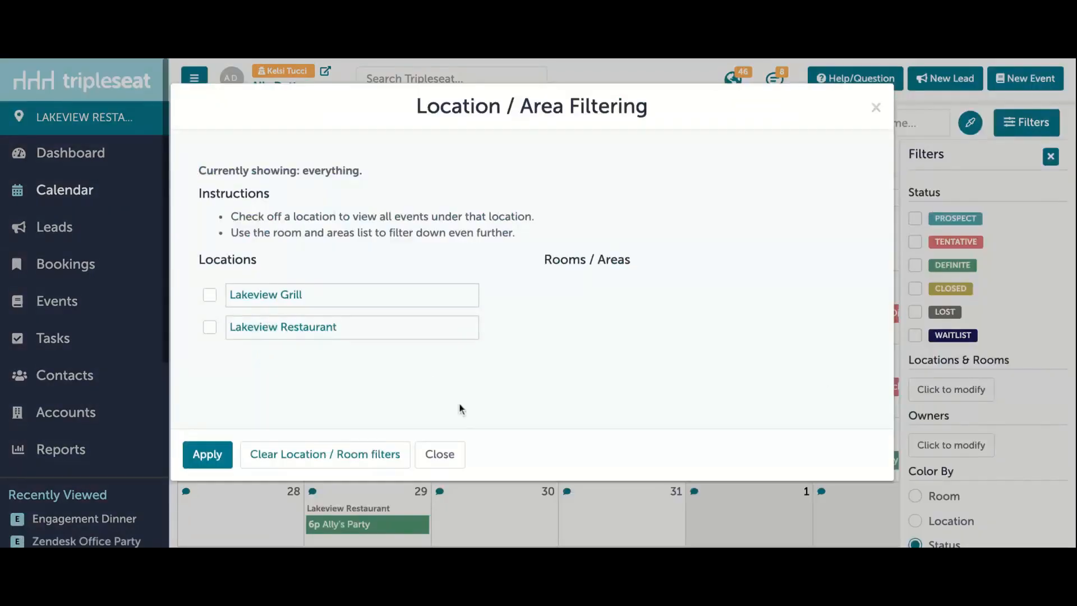
left_click(438, 455)
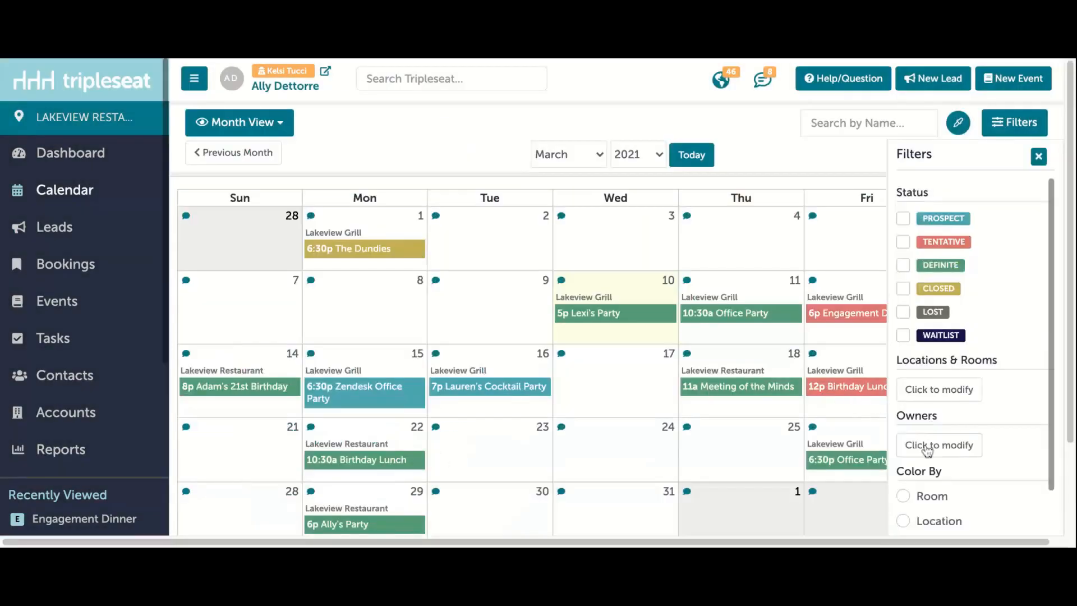
Step: Color the calendar events by room and dismiss the filters
scroll(927, 448, "down", 3)
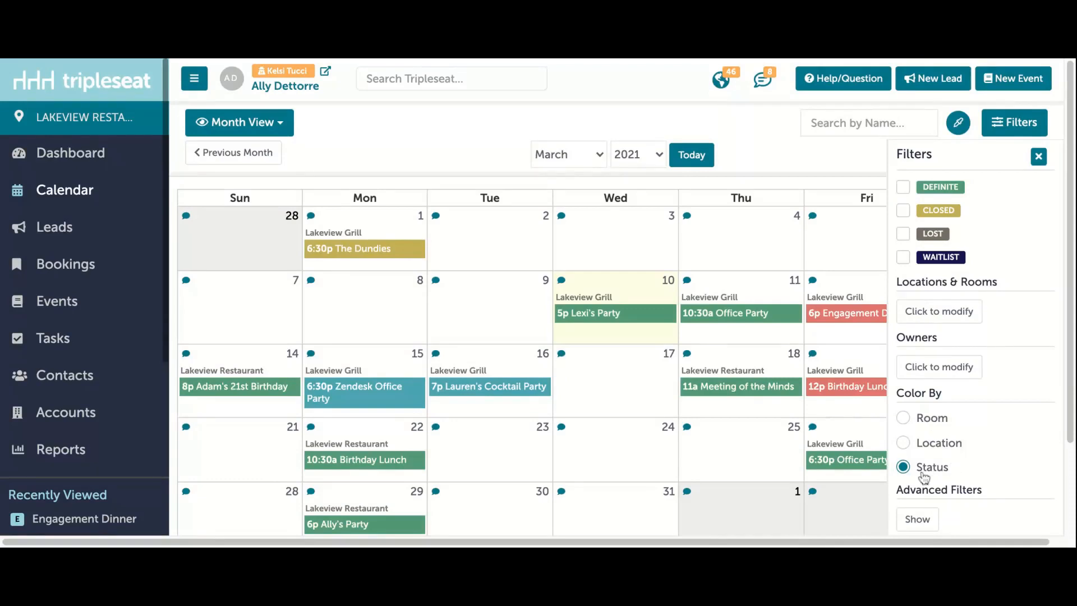
left_click(938, 419)
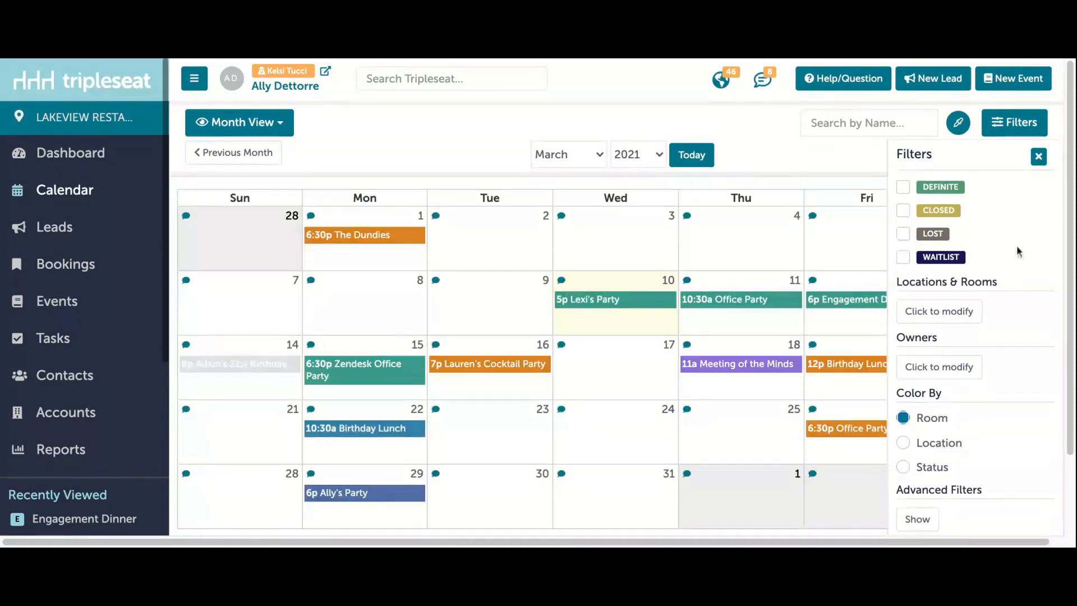
left_click(1040, 157)
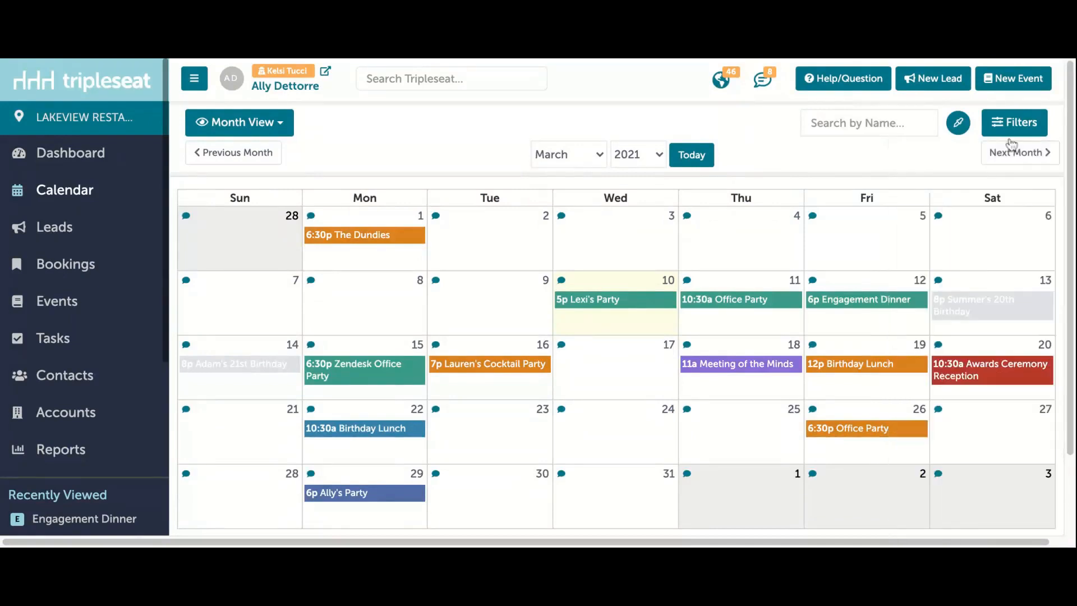
Step: Show the location and rooms color legend and compare it with the event colors in the March calendar
left_click(959, 125)
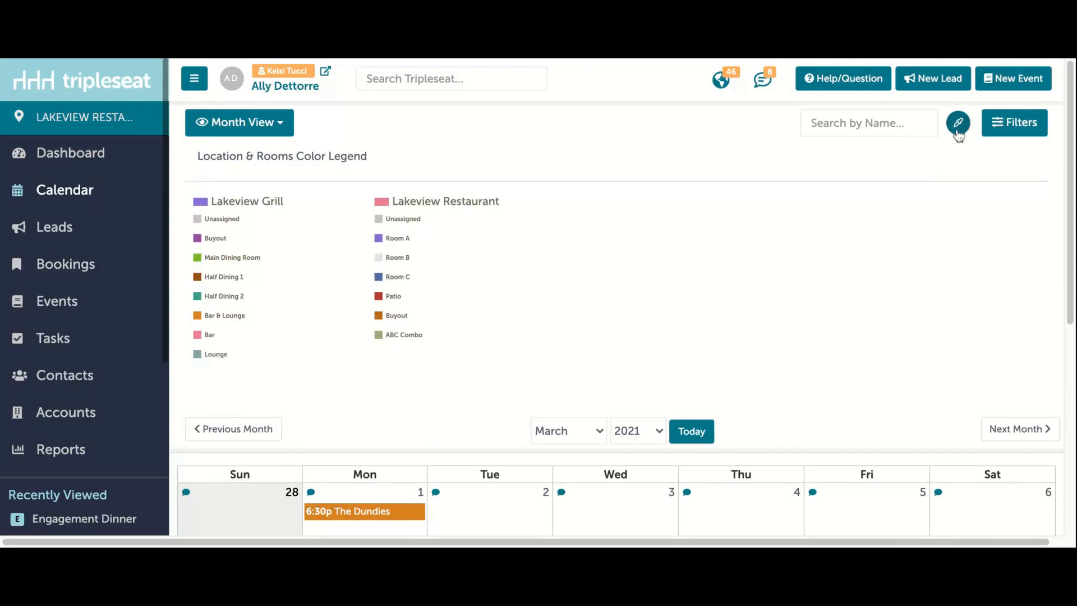
scroll(923, 206, "down", 2)
scroll(923, 206, "down", 3)
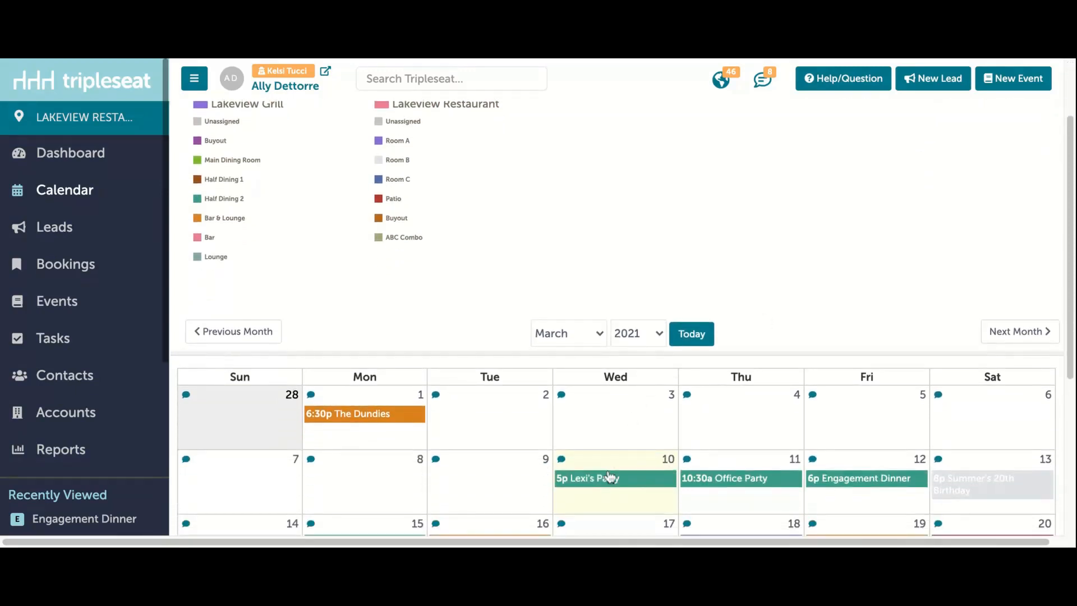
scroll(721, 337, "up", 4)
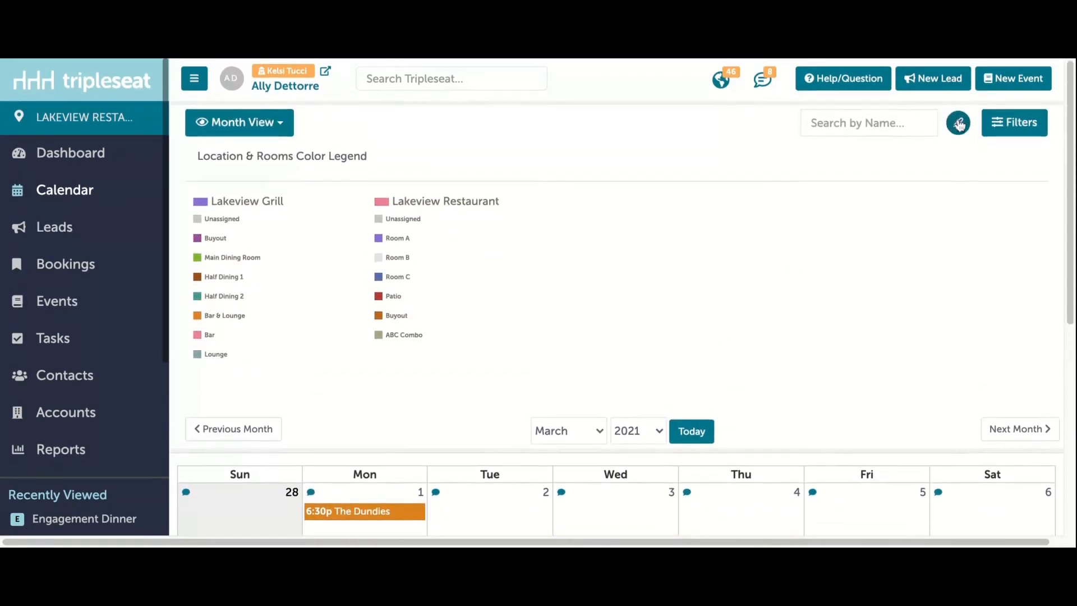
Step: Hide the color legend, set the calendar events to be colored by status, and dismiss the filters
left_click(990, 126)
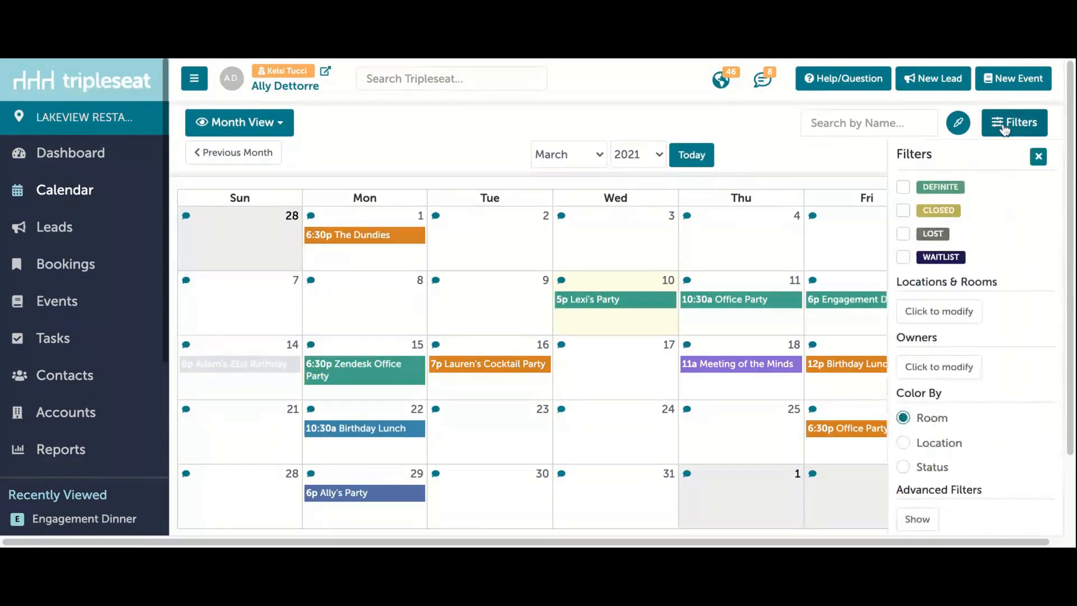
left_click(922, 471)
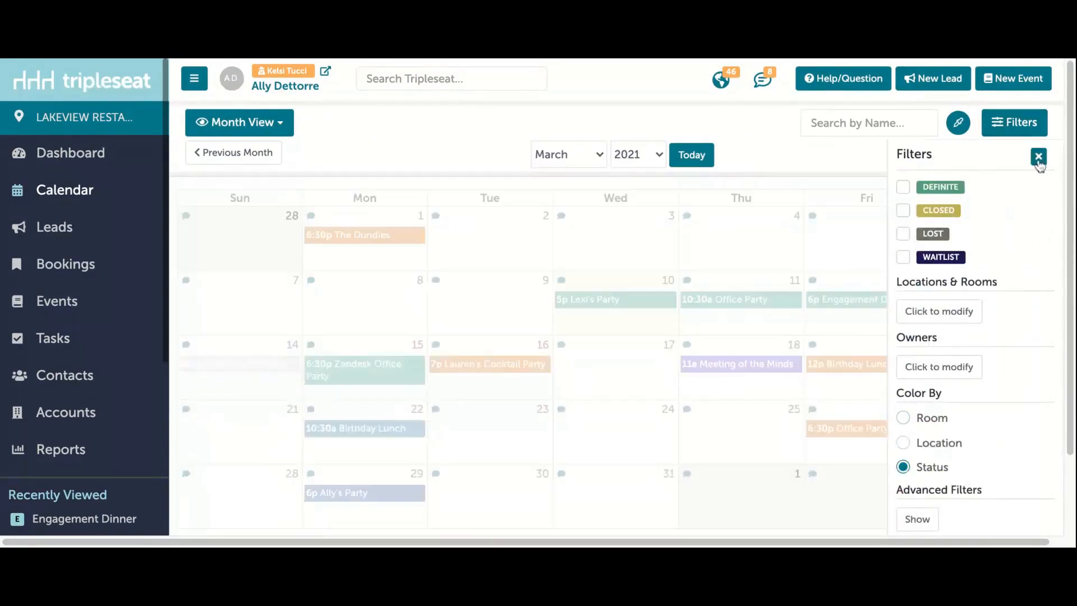
left_click(1039, 156)
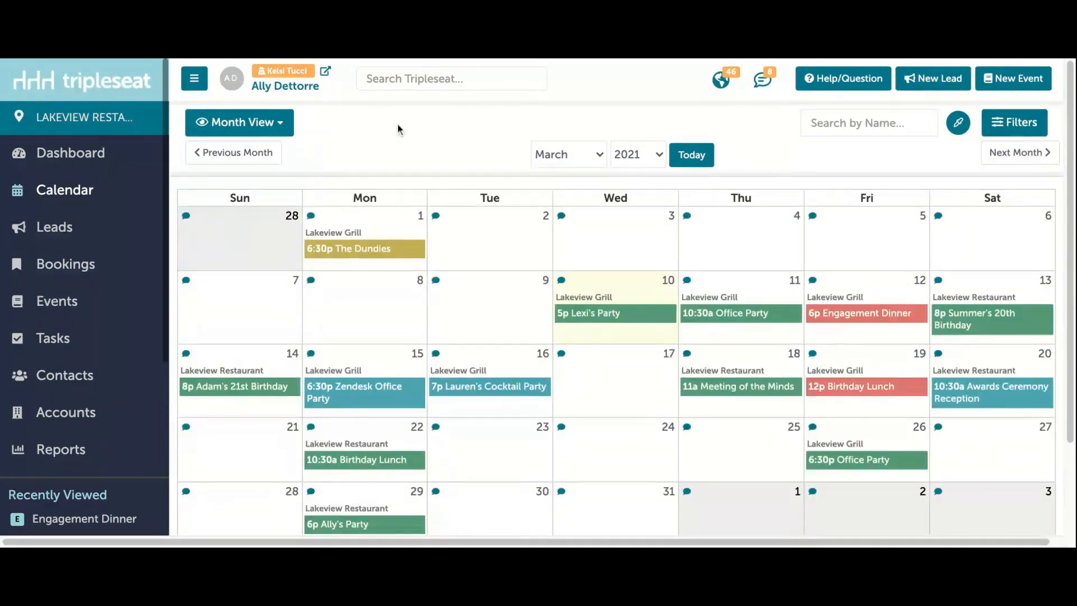
Step: Look through the calendar's week and day views, ending in the timeline view
left_click(291, 123)
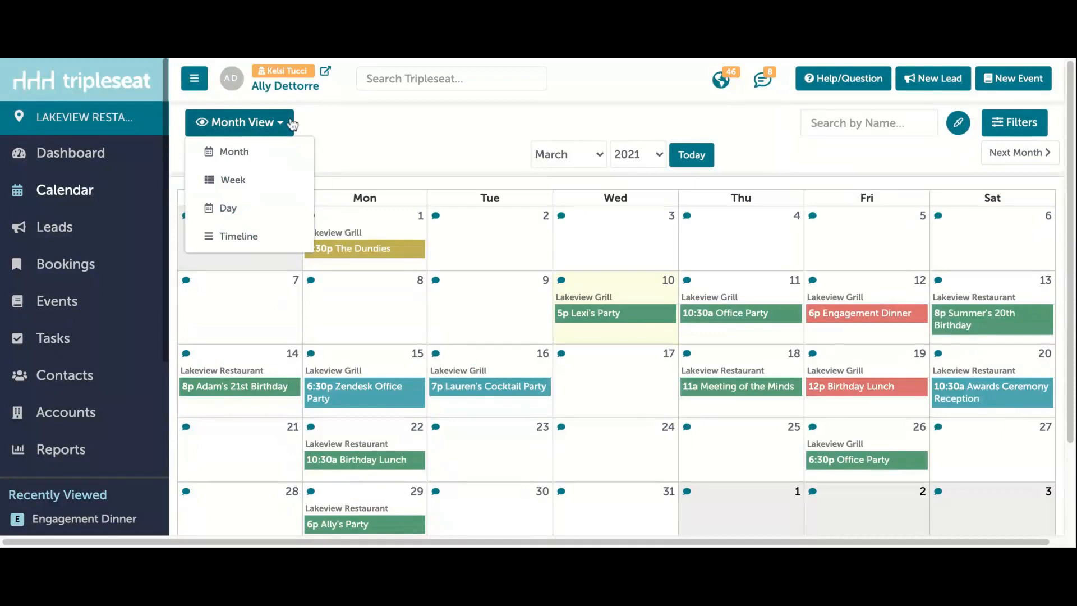
left_click(271, 148)
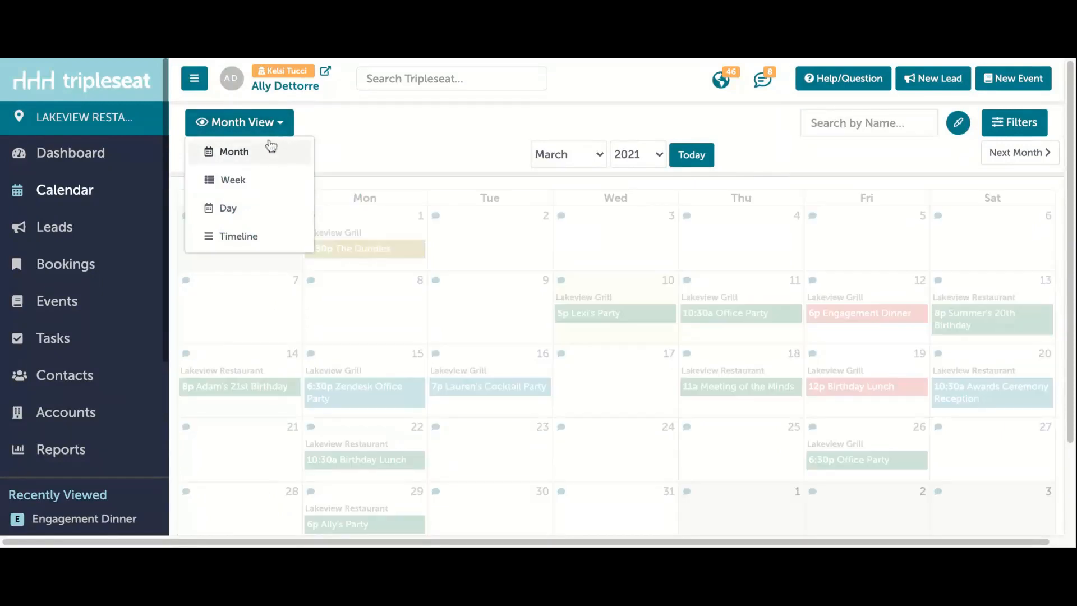
left_click(255, 180)
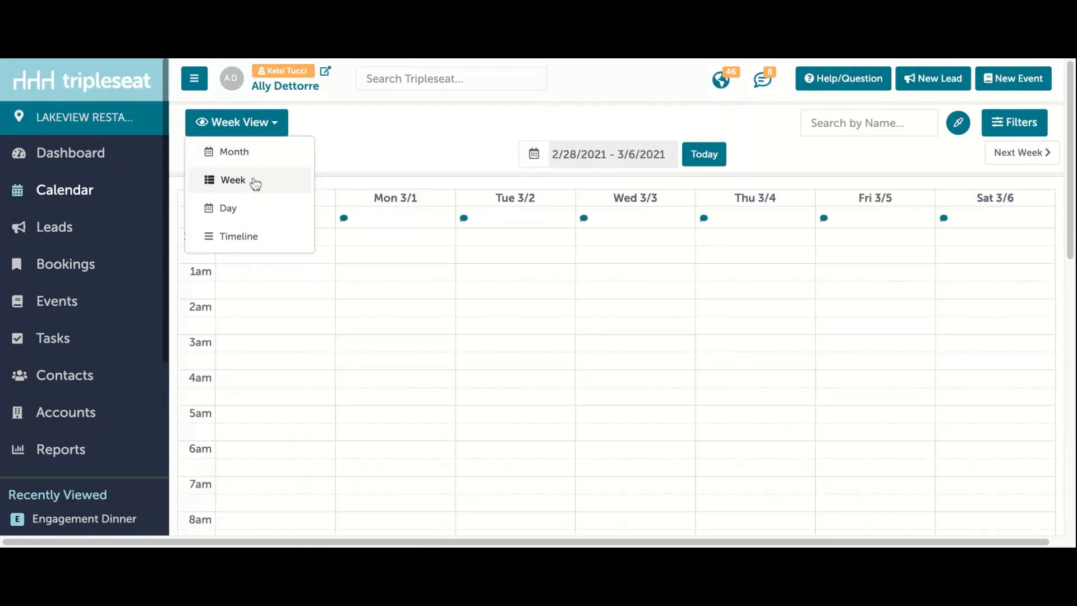
left_click(255, 214)
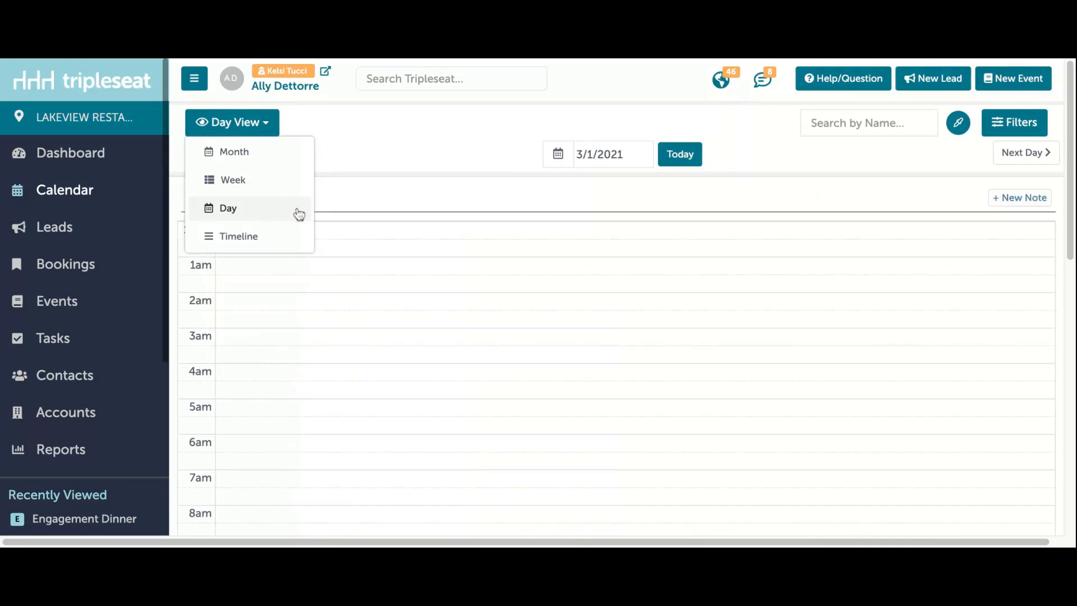
left_click(285, 240)
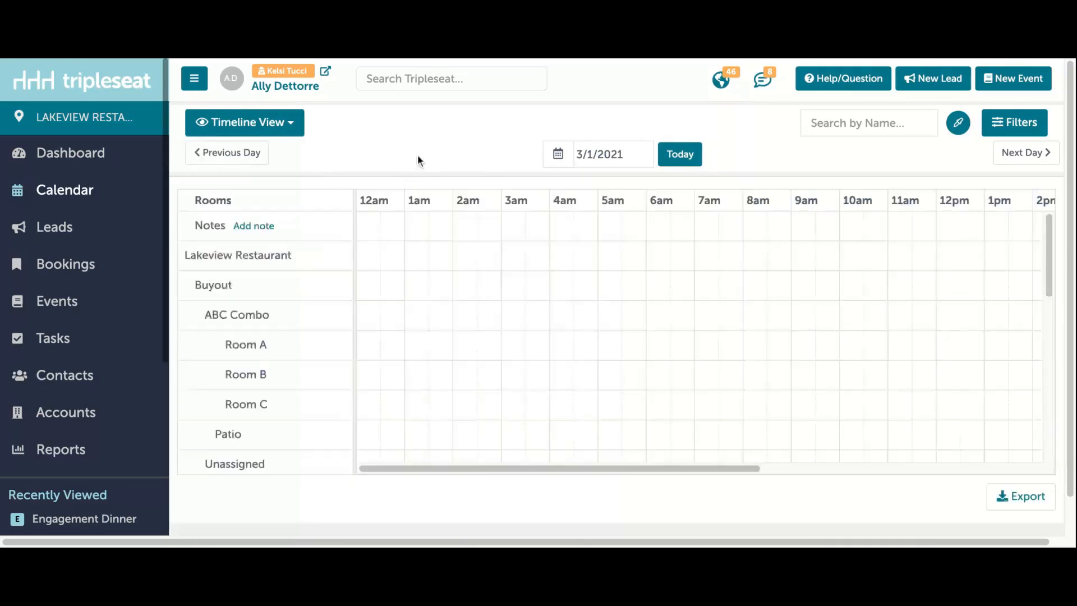
Step: Bring the timeline to today's date and examine the rooms and their bookings across the hours of the day
left_click(686, 160)
scroll(556, 360, "down", 2)
scroll(556, 360, "right", 3)
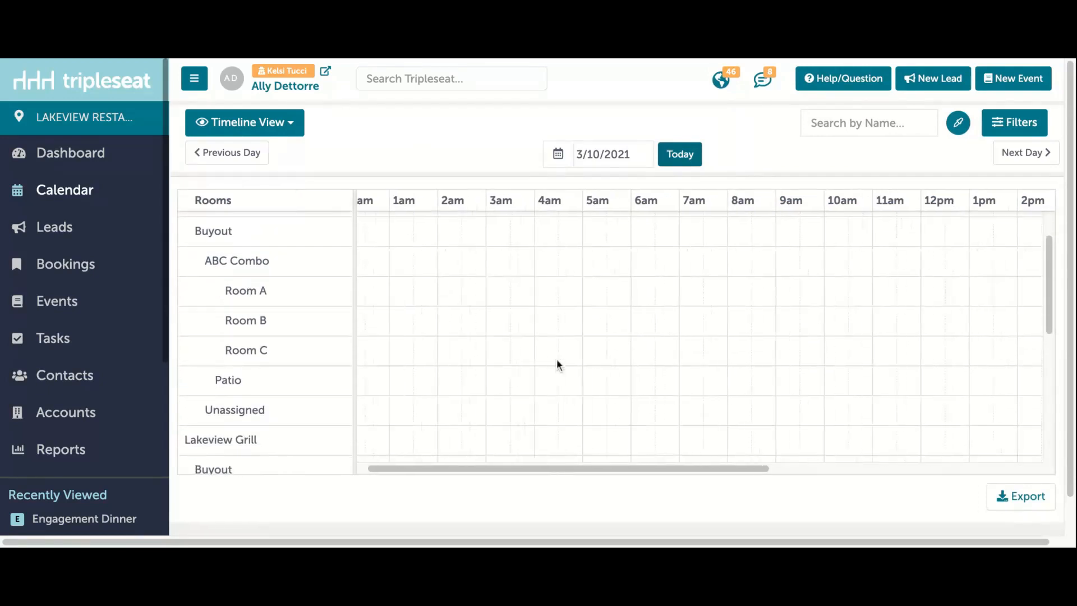
scroll(557, 362, "right", 2)
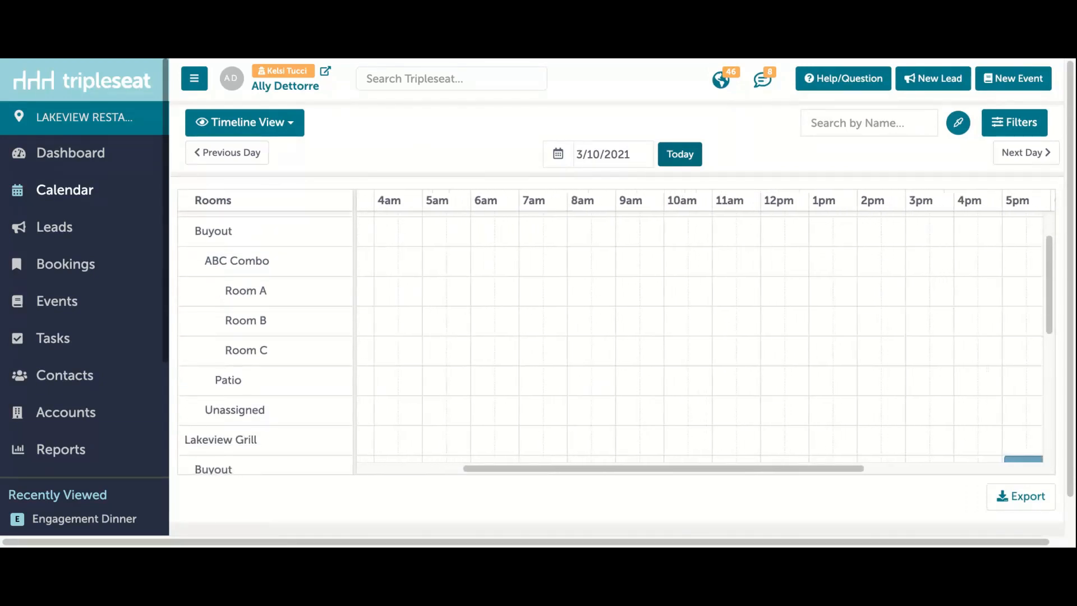
scroll(557, 362, "up", 1)
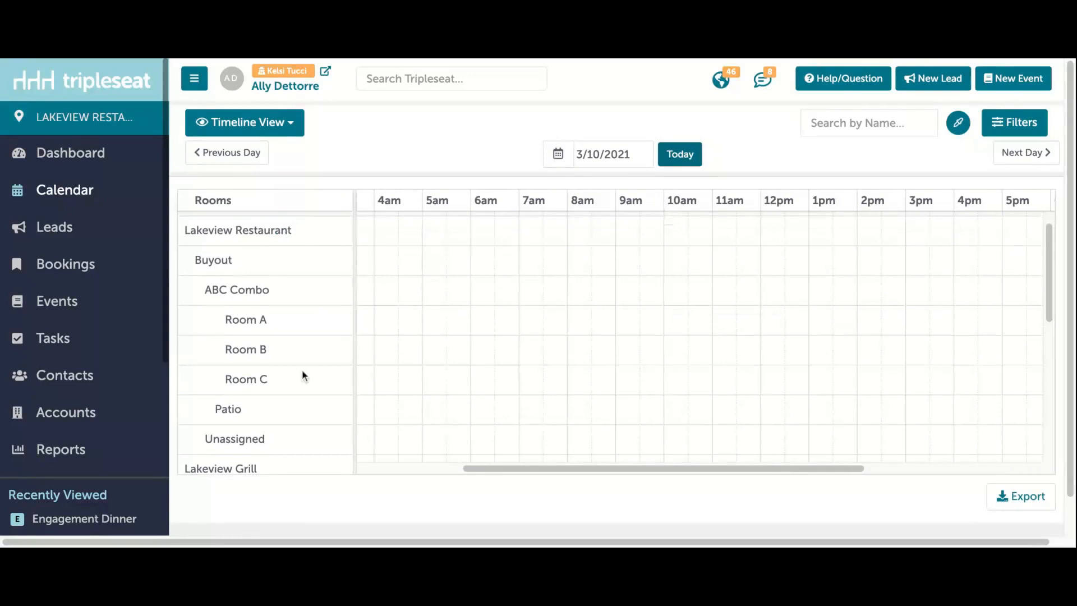
scroll(302, 369, "up", 1)
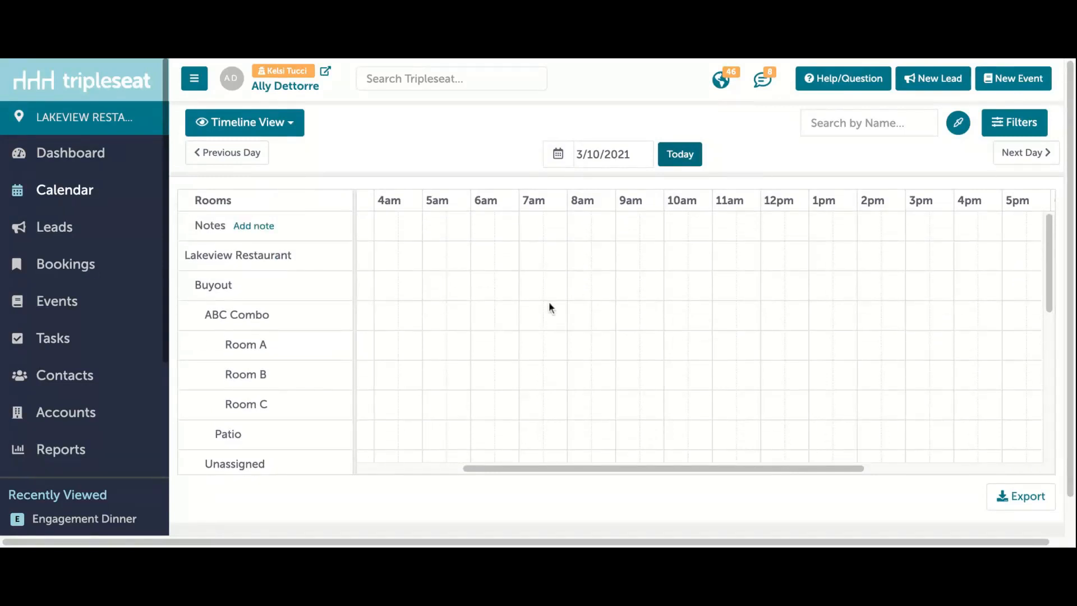
Step: Mark a 1:00 pm to 4:30 pm slot for ABC Combo on the timeline and dismiss the event creation prompt
left_click_drag(818, 317, 975, 317)
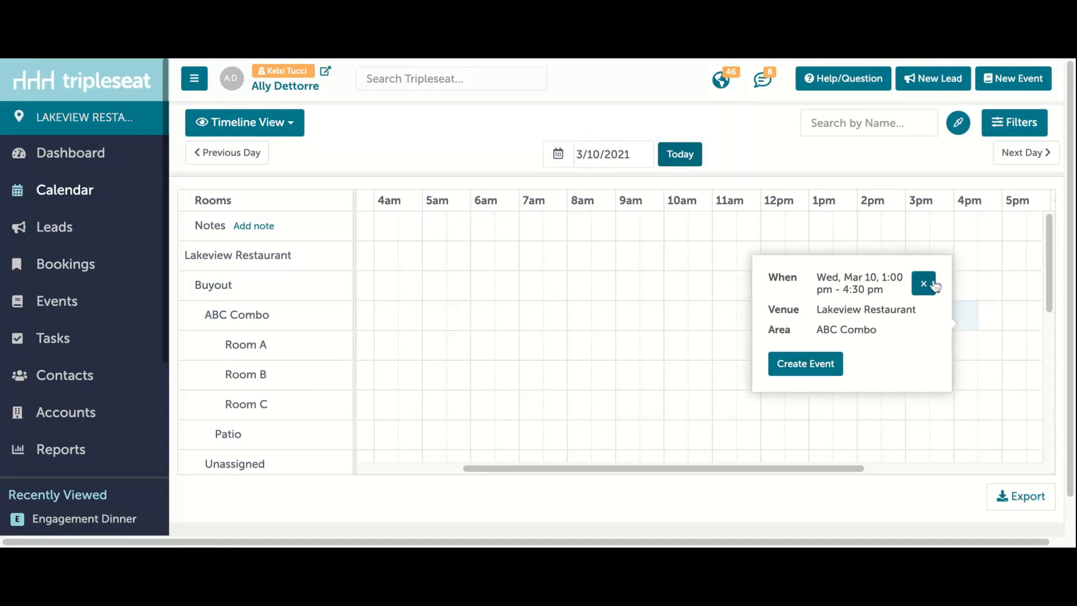
left_click(935, 286)
Step: Return the calendar to the month view
left_click(301, 131)
left_click(279, 149)
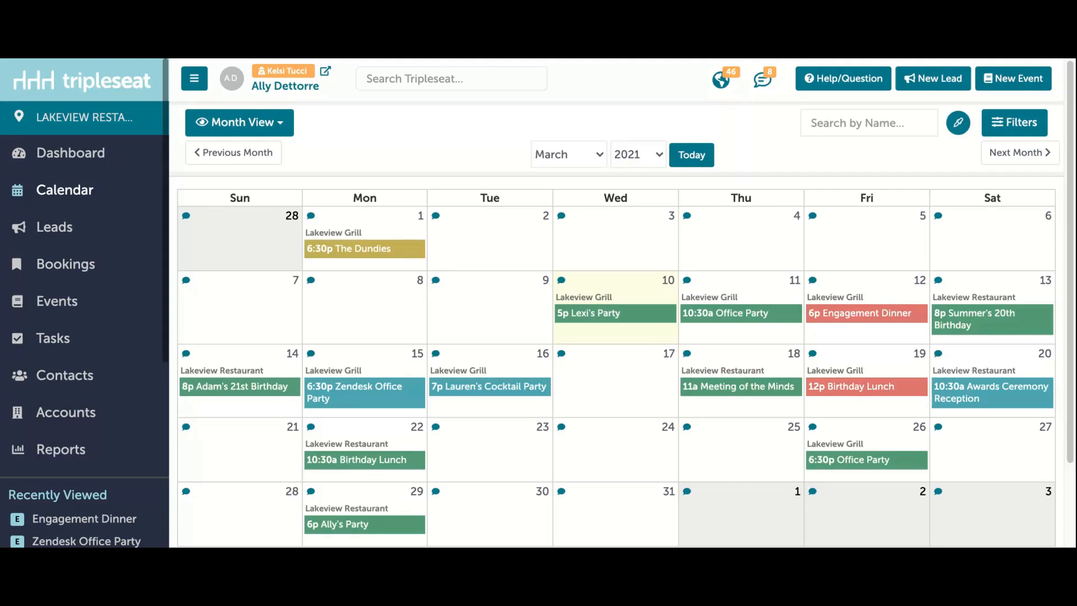
Step: Start a note on March 17 titled "Weekly Meeting" that prevents bookings for its duration
mouse_move(602, 360)
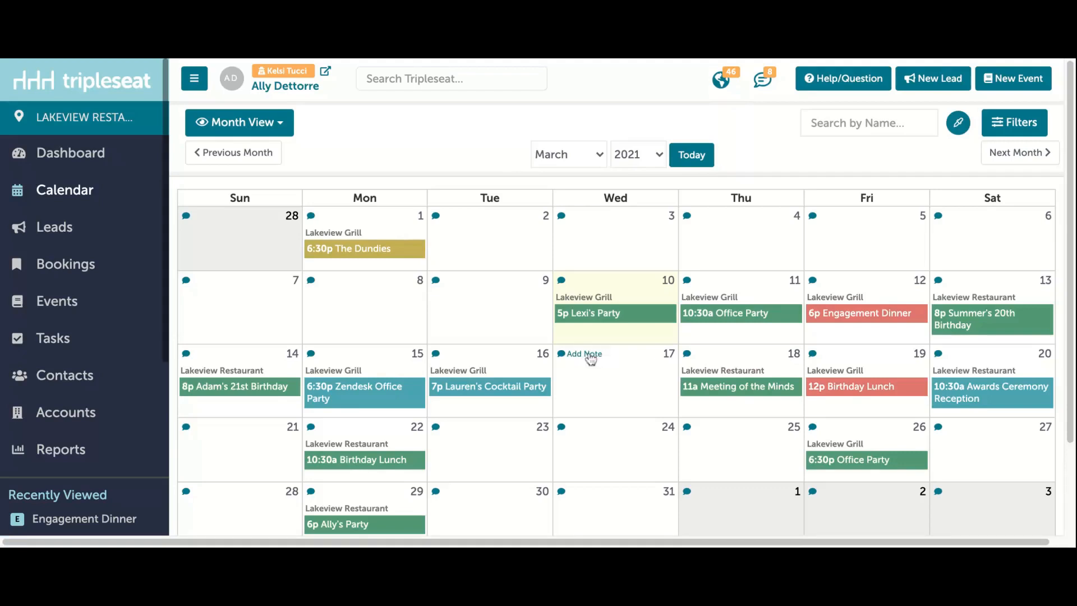
left_click(585, 355)
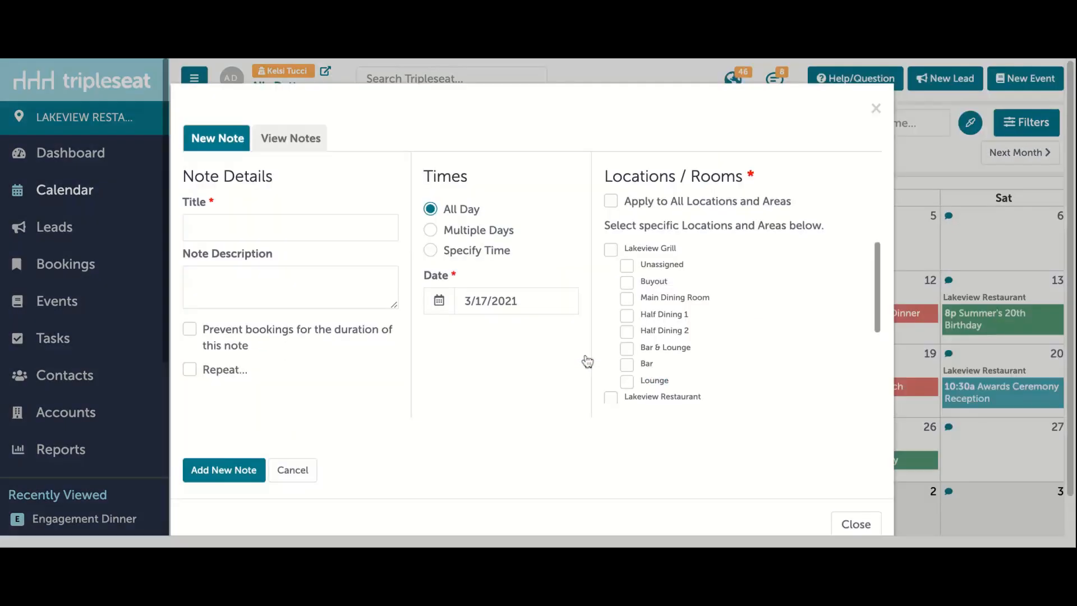
left_click(301, 227)
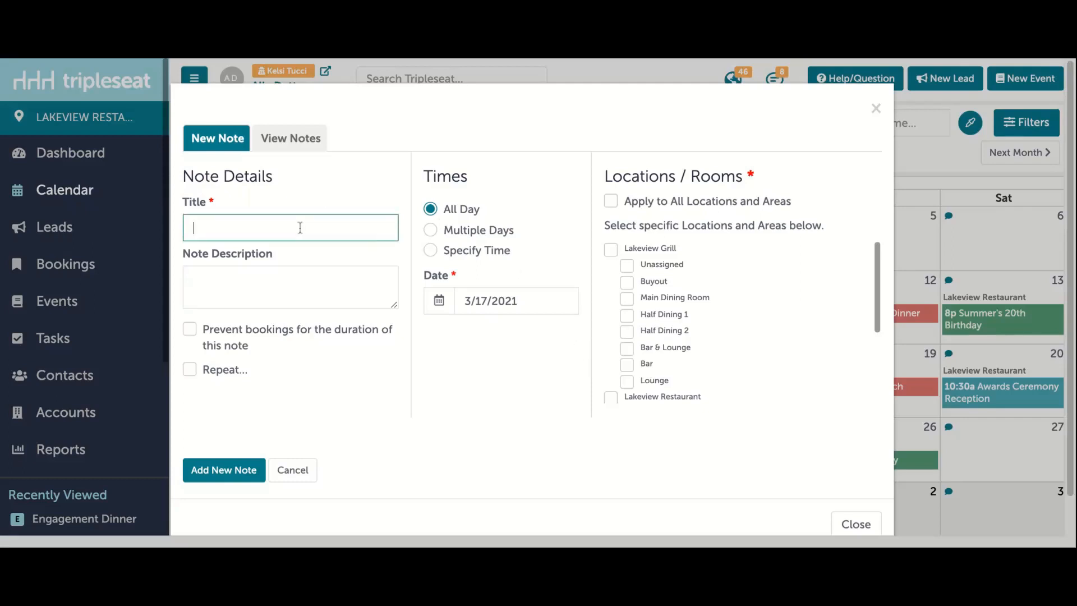
type("Weekly Meeting")
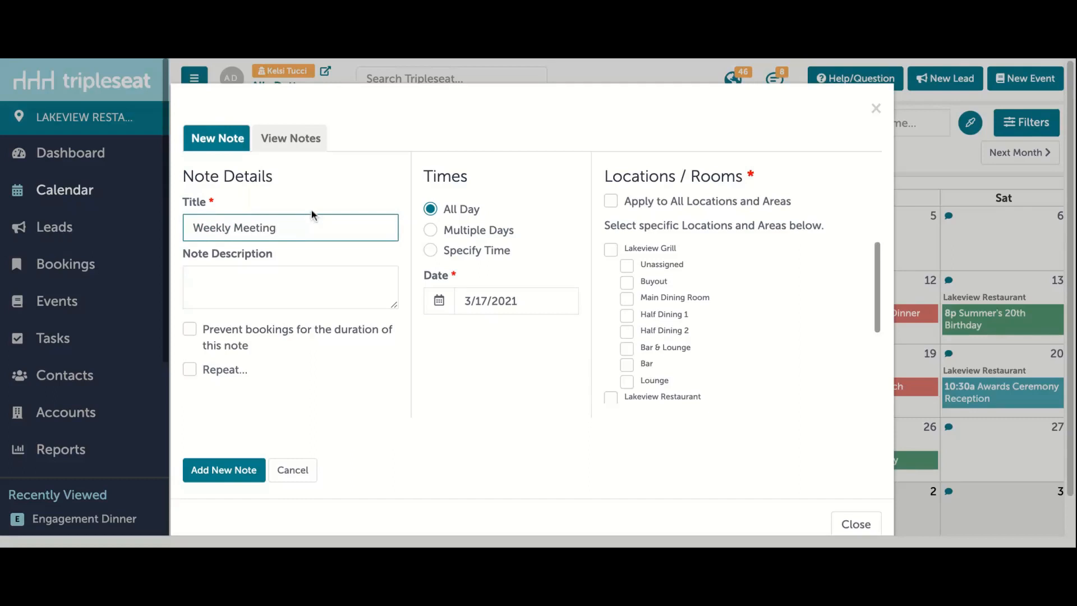
left_click(307, 276)
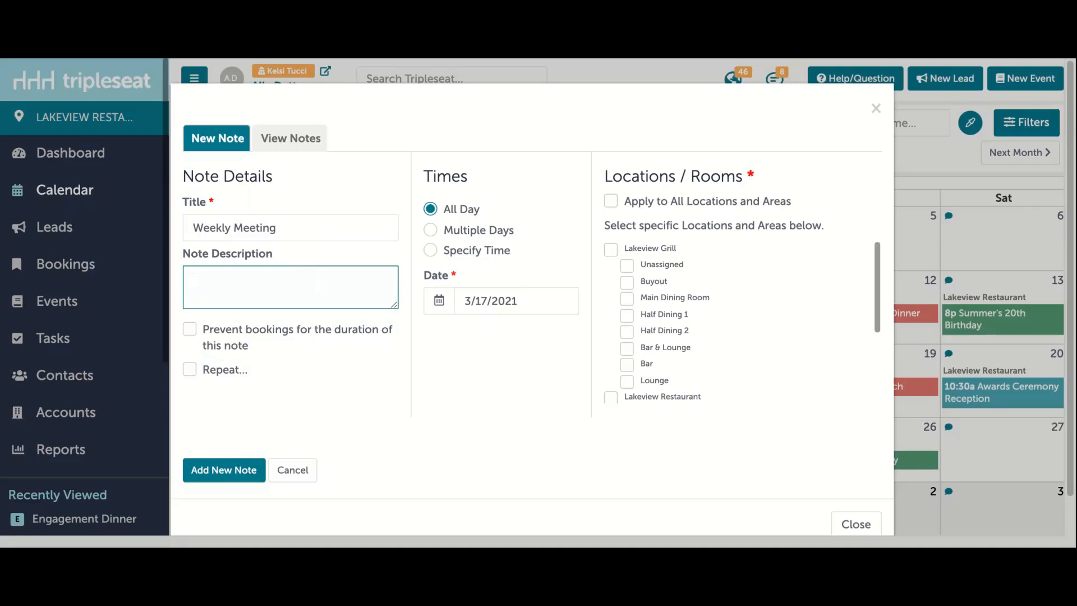
left_click(233, 333)
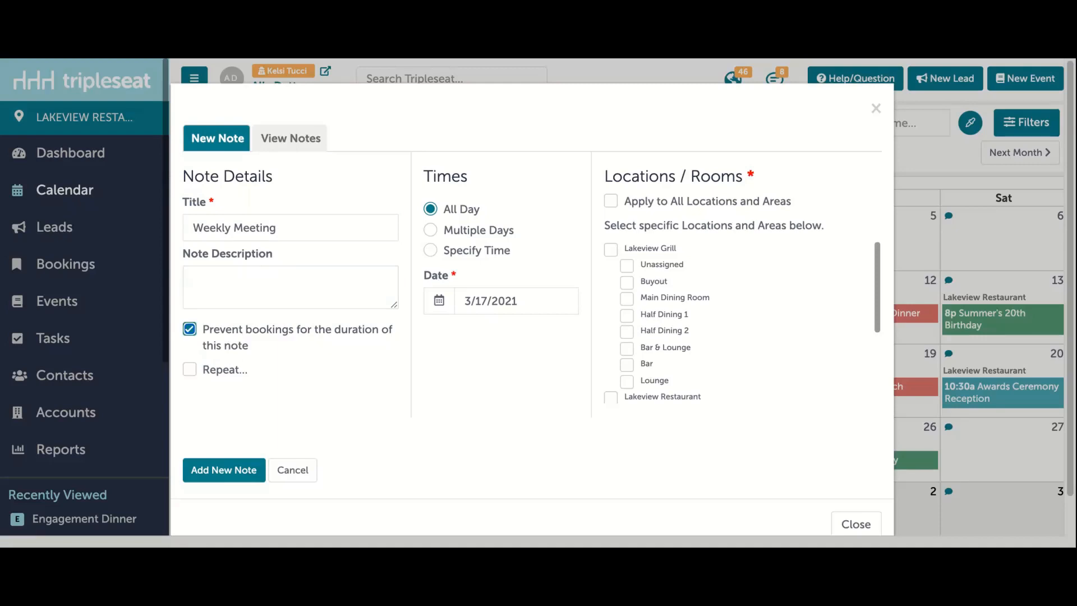
Step: Make the note repeat every week on Wednesday, ending after 3 occurrences
left_click(219, 371)
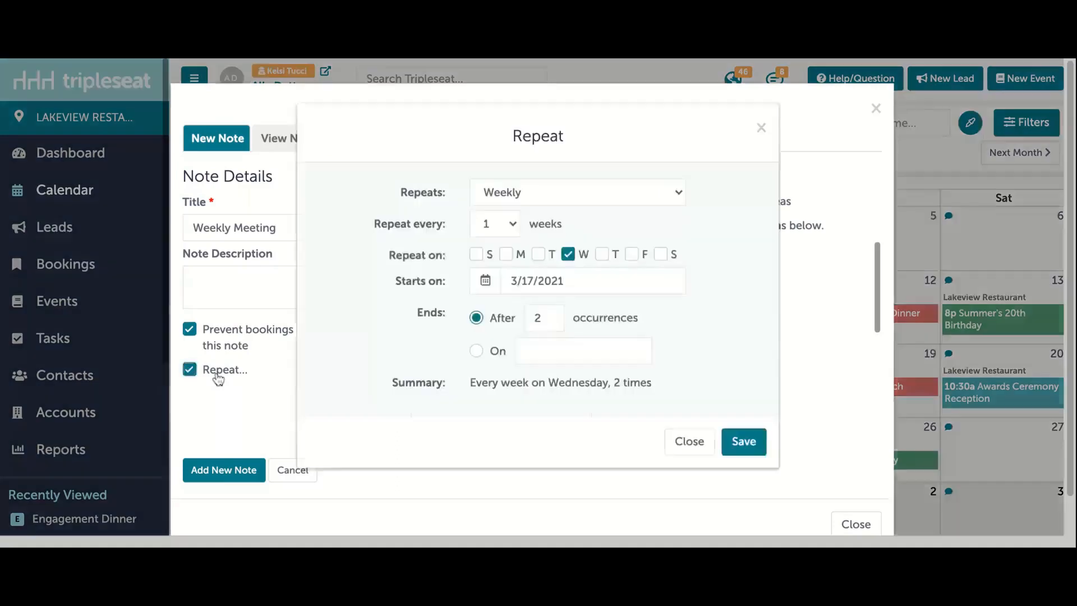
double_click(550, 319)
type("3")
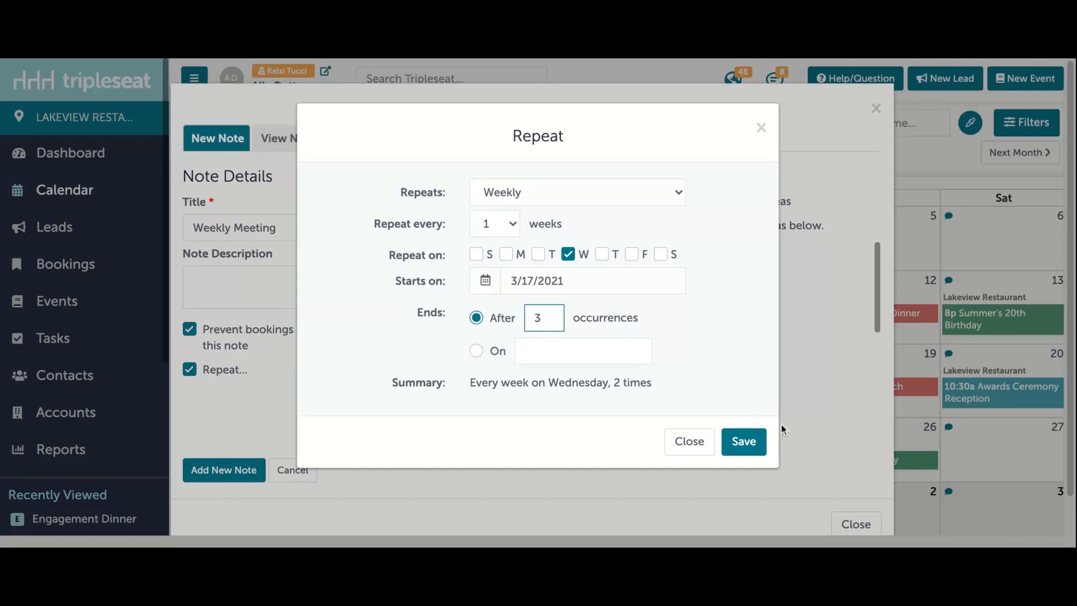
left_click(759, 445)
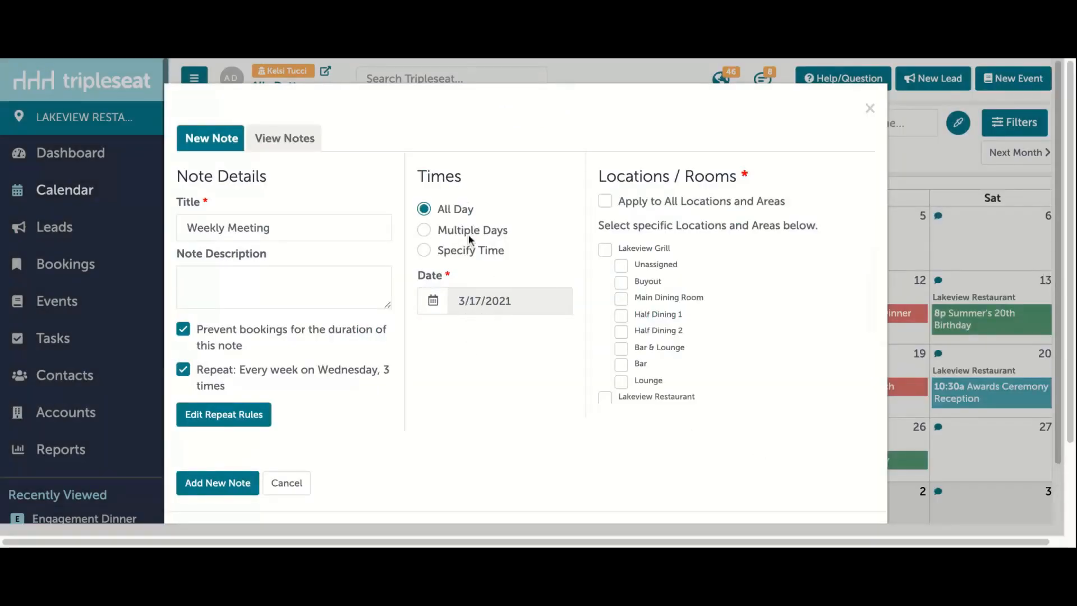
Step: Give the Weekly Meeting note a specific time from 12:00pm to 1:00pm
left_click(460, 253)
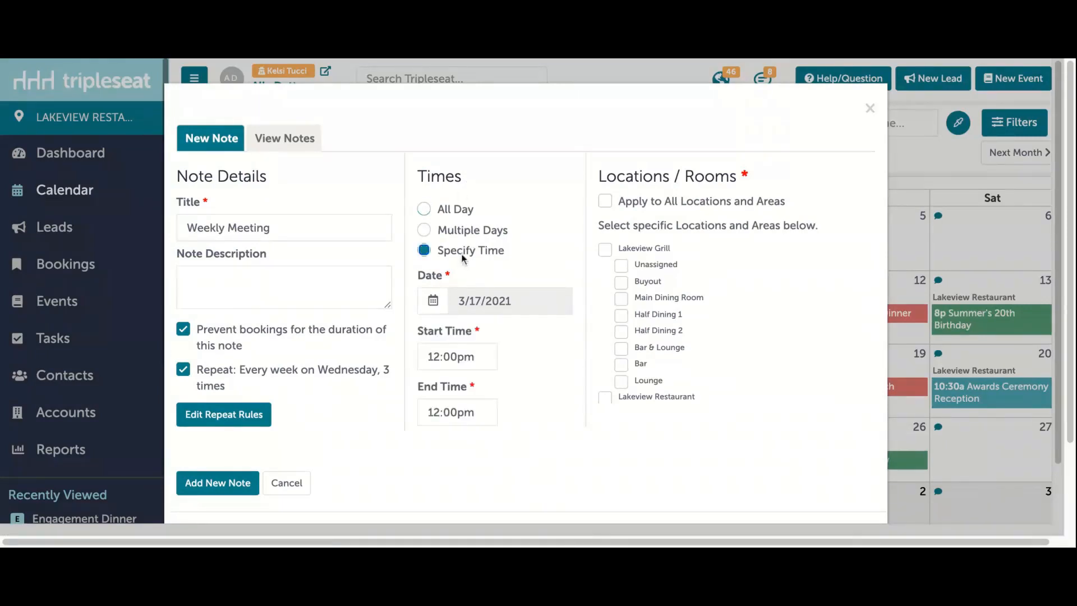
left_click(457, 408)
scroll(478, 313, "down", 6)
scroll(478, 312, "up", 1)
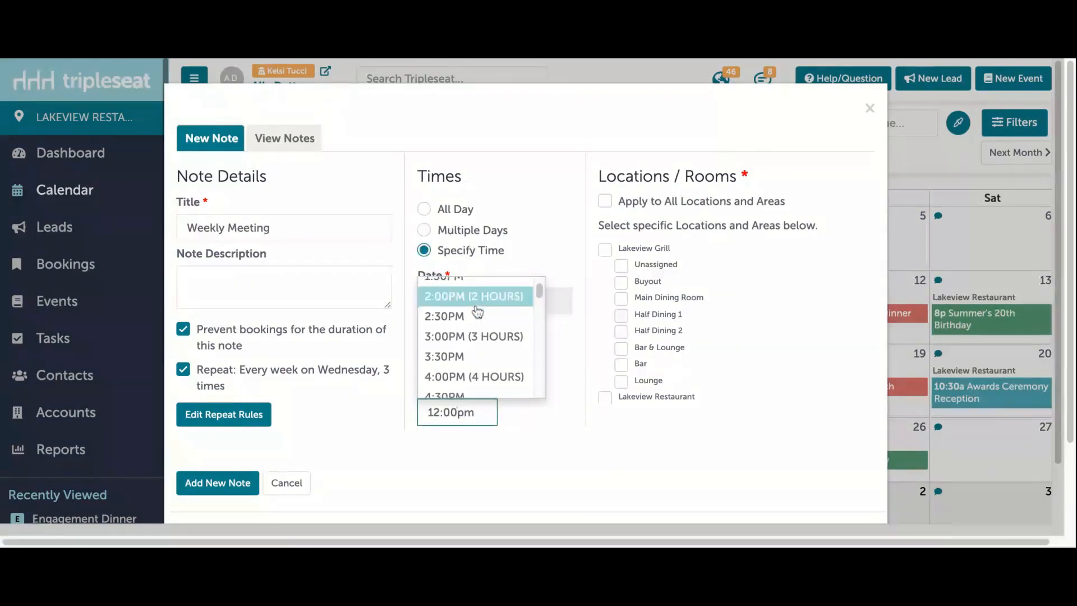
scroll(477, 312, "up", 1)
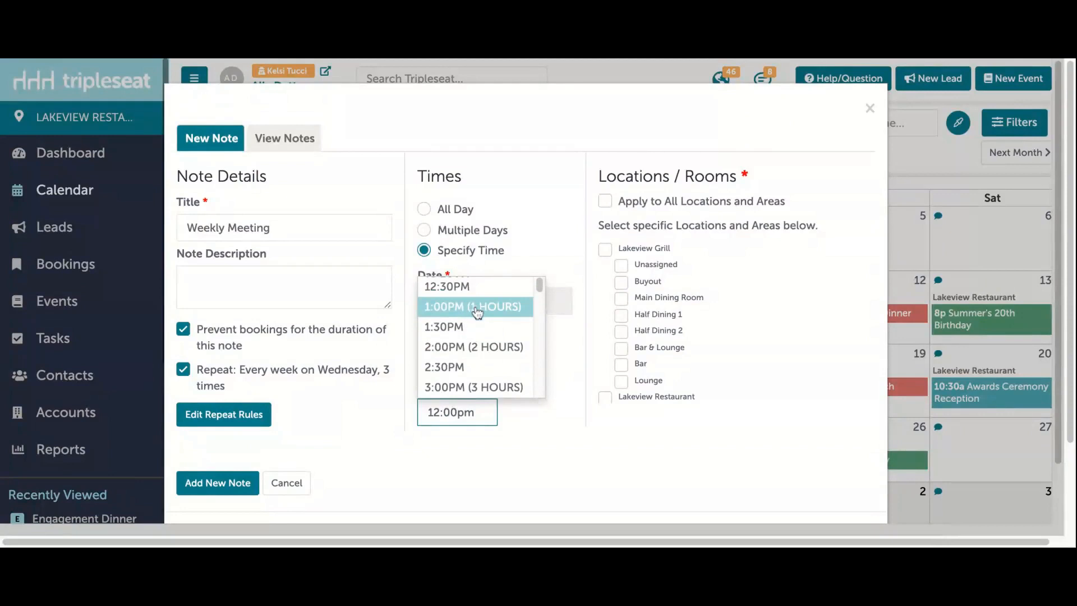
left_click(493, 312)
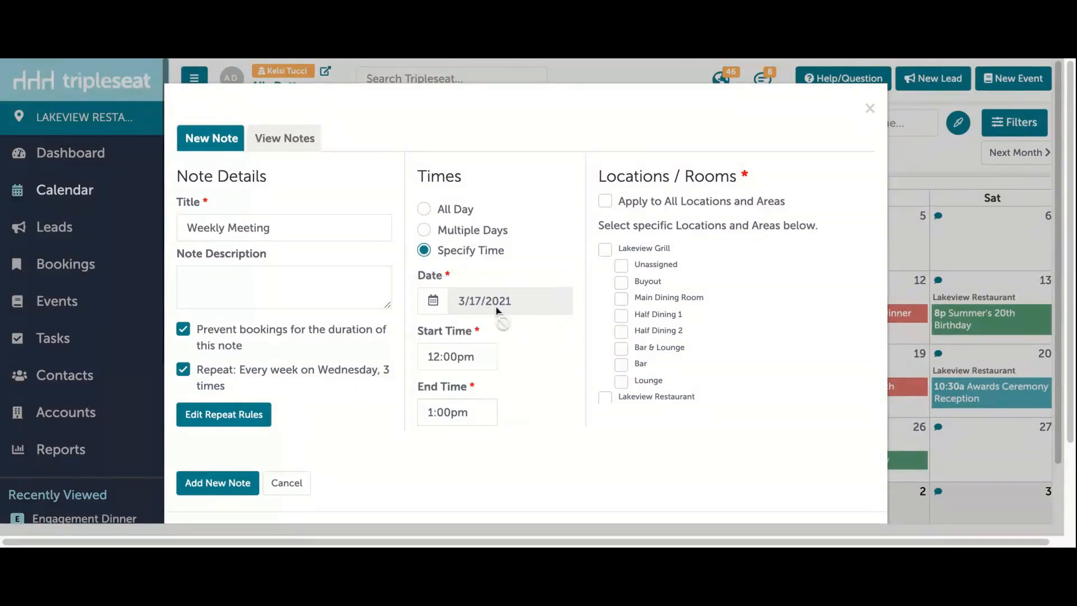
Step: Apply the note to Lakeview Grill's Bar & Lounge, add it, and return to the calendar
left_click(660, 349)
left_click(219, 484)
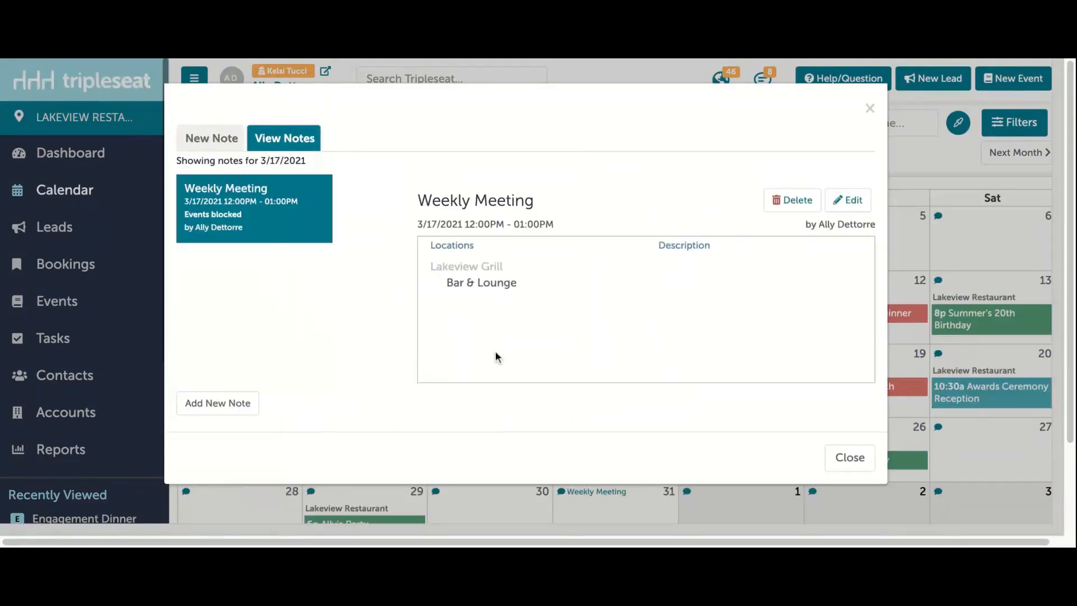
left_click(870, 108)
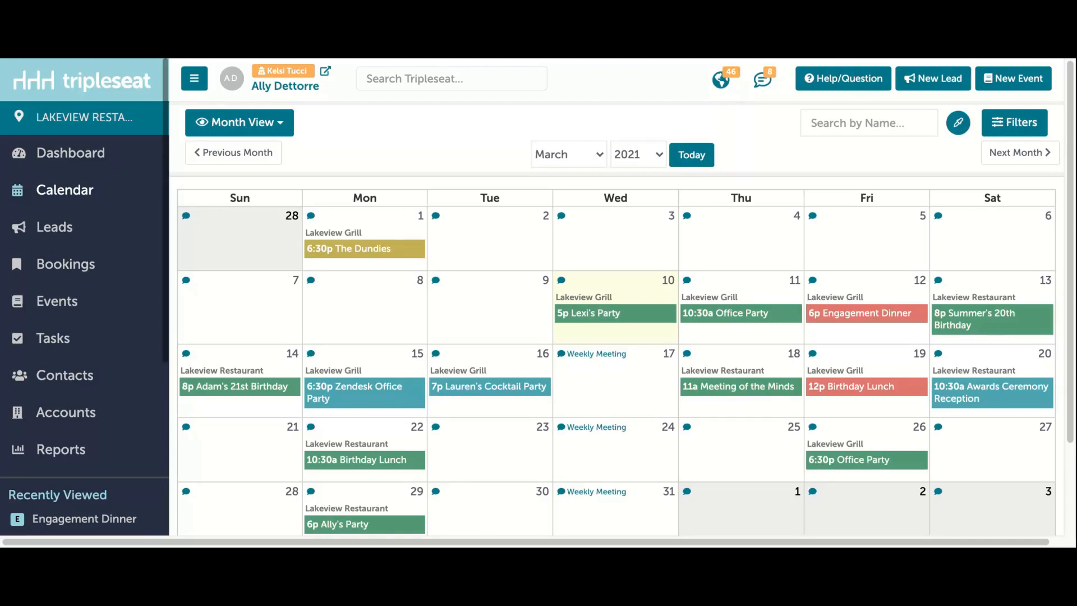
Step: Open the calendar's export page and highlight the export link for All Lakeview Restaurant Events
scroll(617, 337, "down", 2)
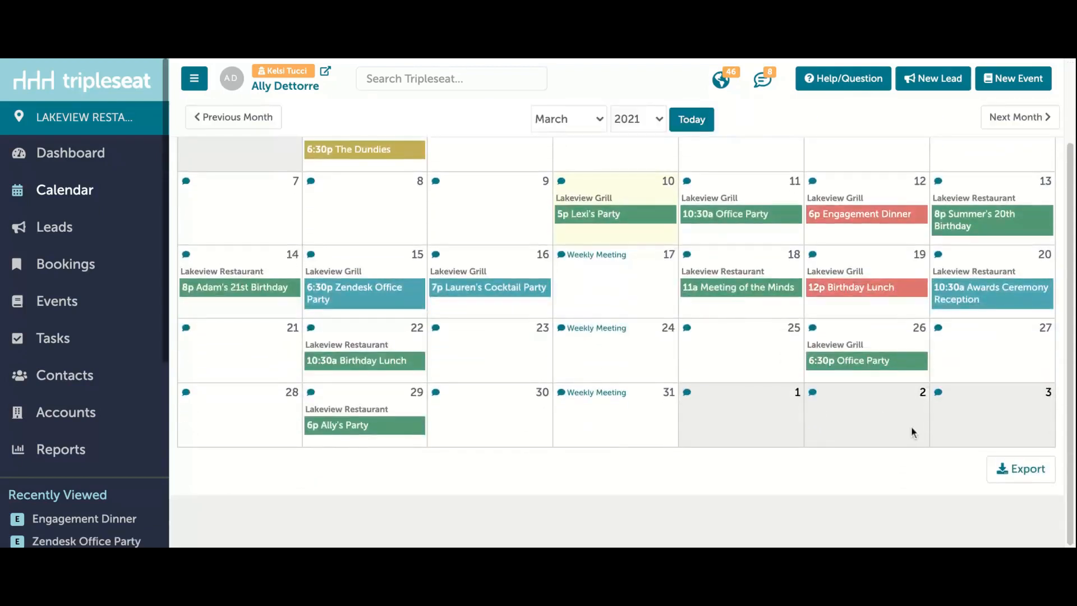
left_click(1024, 477)
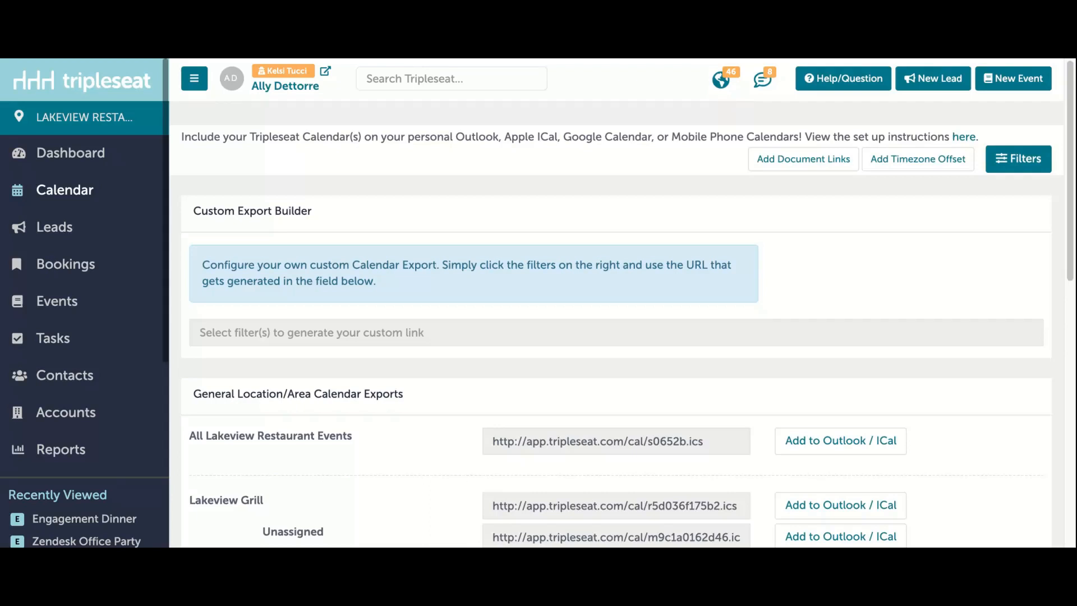
left_click(616, 442)
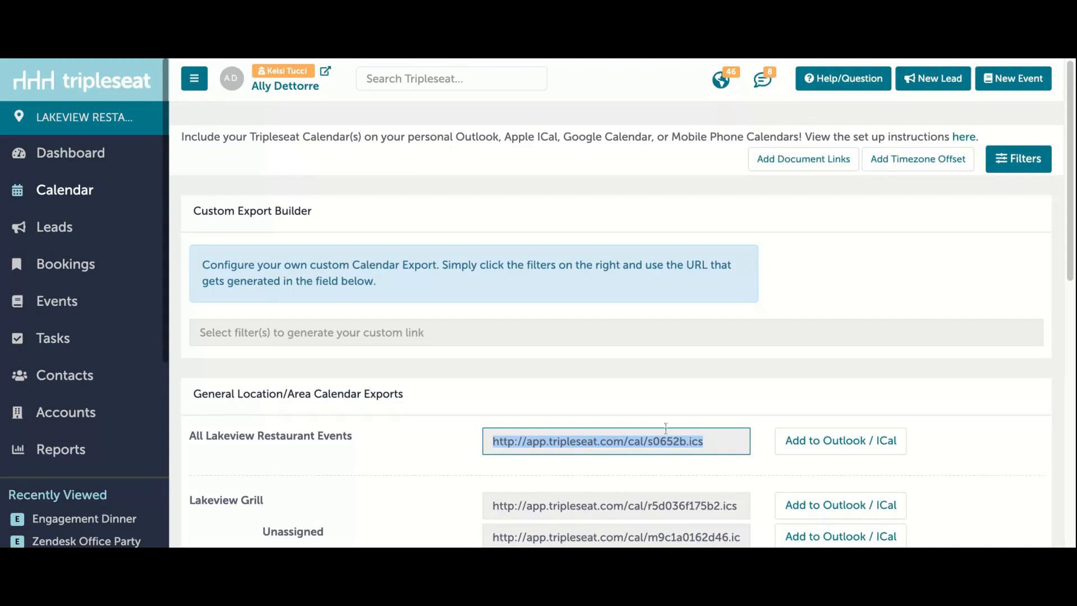
left_click(684, 402)
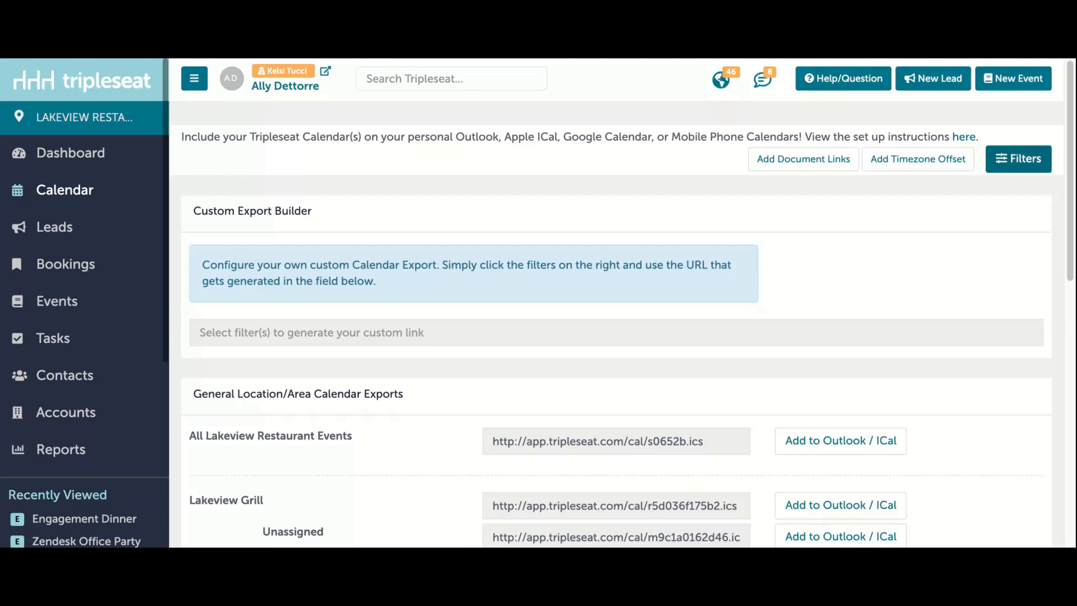
Step: Filter the custom calendar export to Tentative and Definite statuses and include calendar notes
left_click(1018, 159)
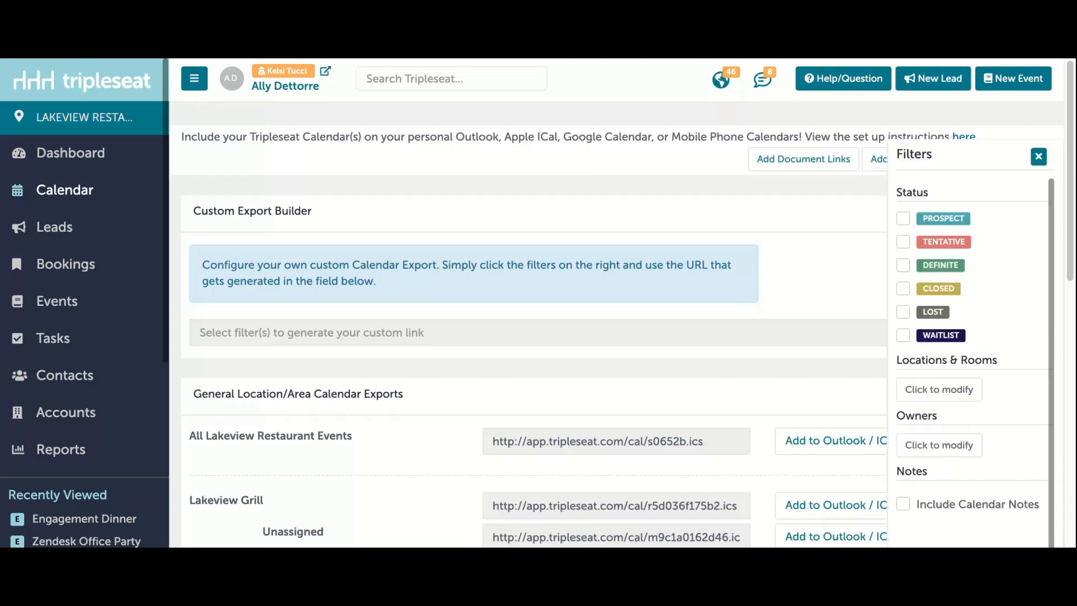
left_click(904, 242)
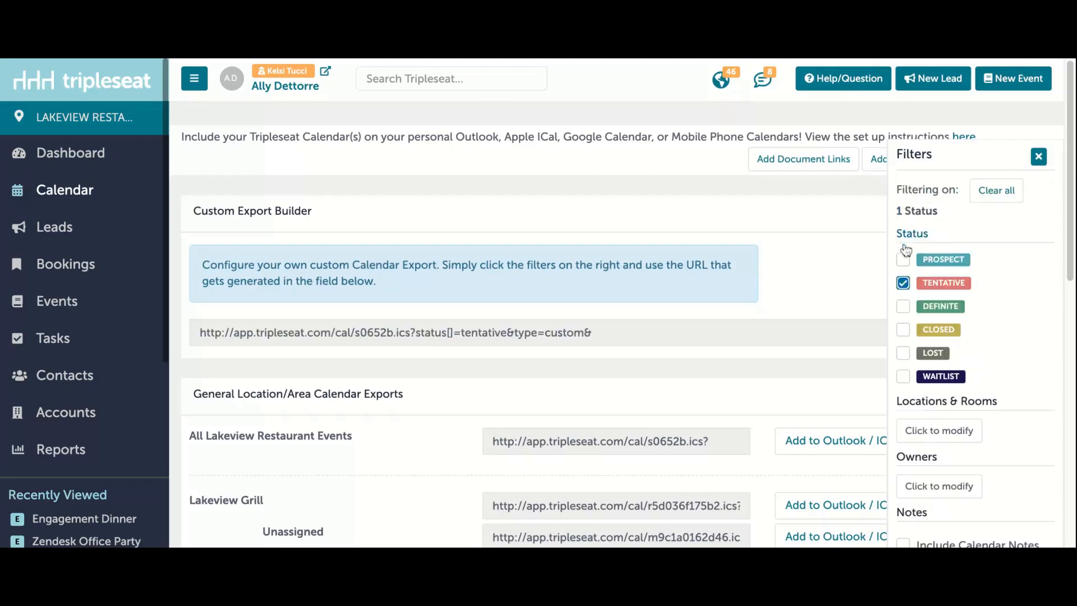
left_click(904, 307)
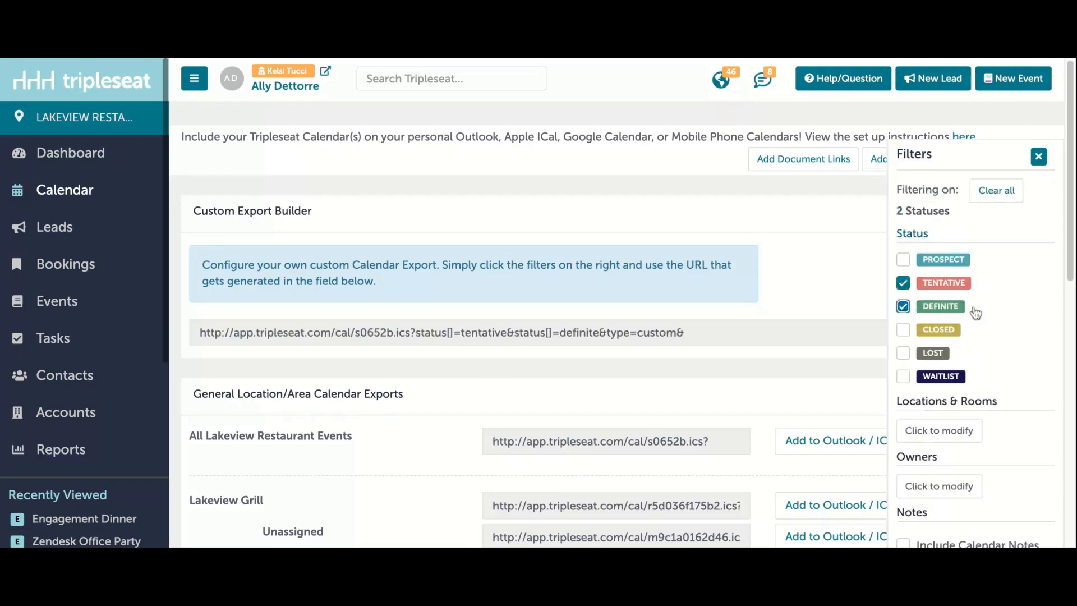
scroll(1021, 317, "down", 3)
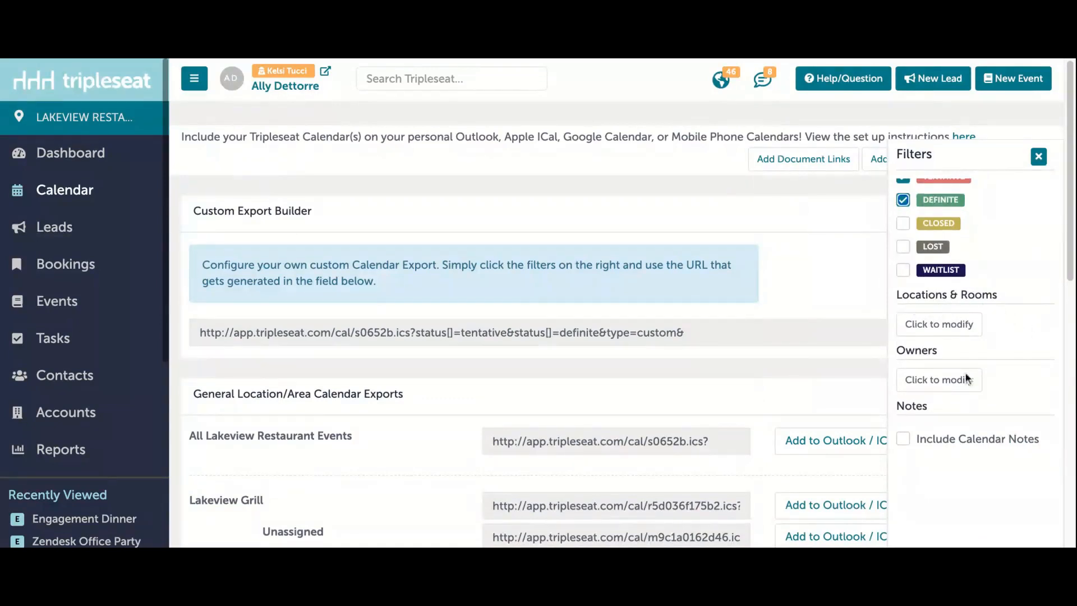
left_click(916, 445)
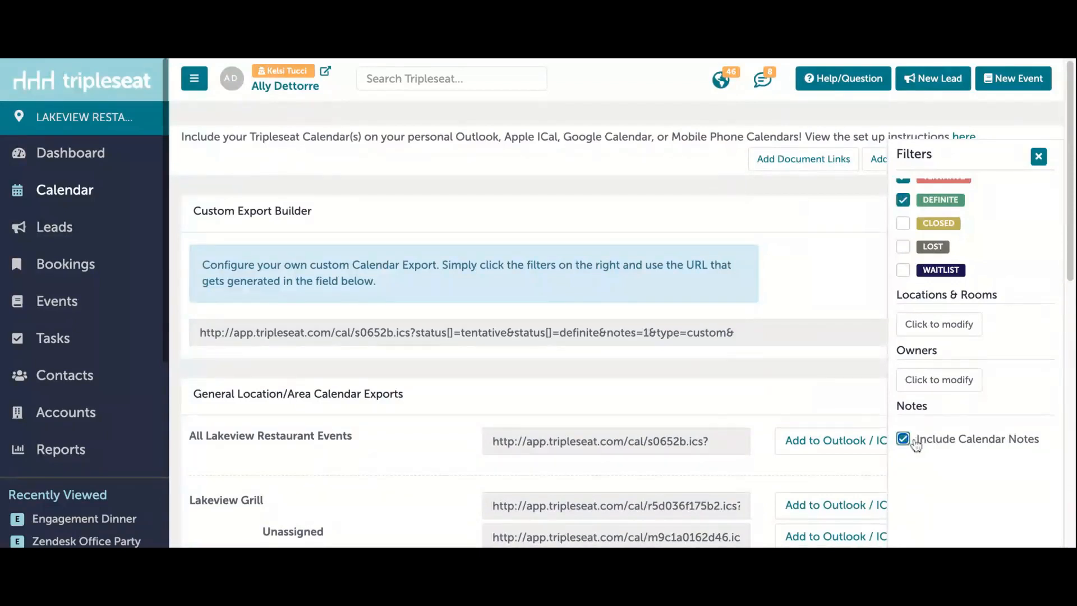
left_click(1038, 157)
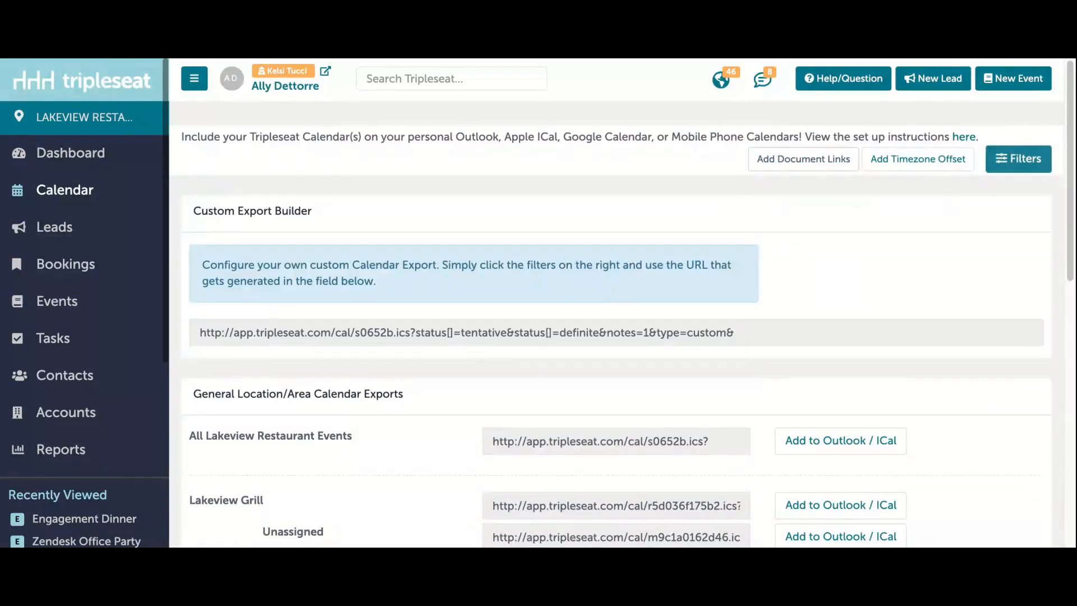
Step: Include Banquet Event Order document links in the export and select the generated custom export URL
left_click(803, 159)
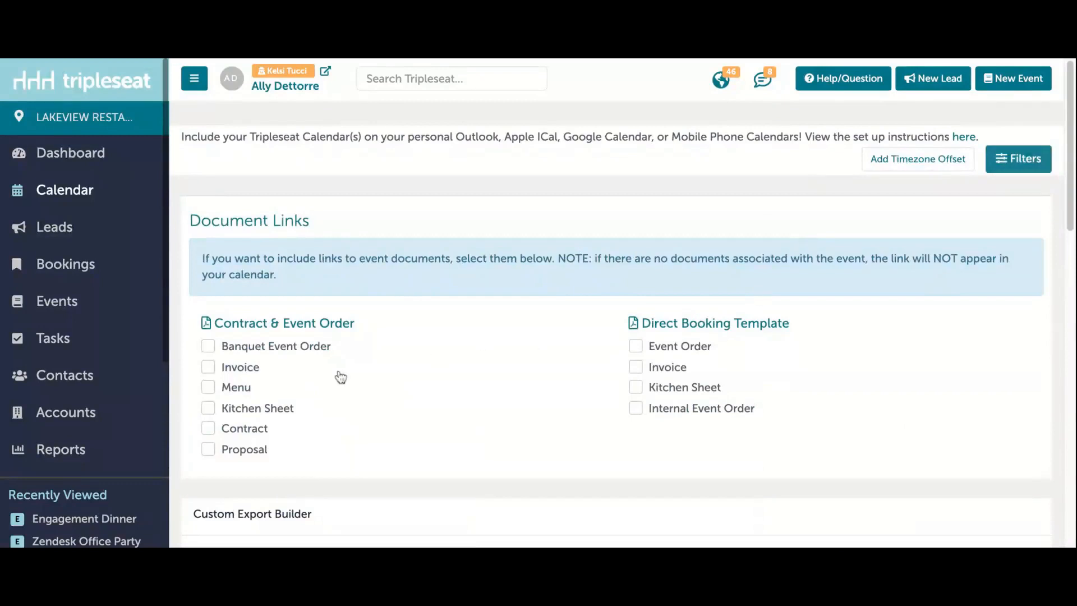
left_click(313, 349)
scroll(425, 370, "down", 1)
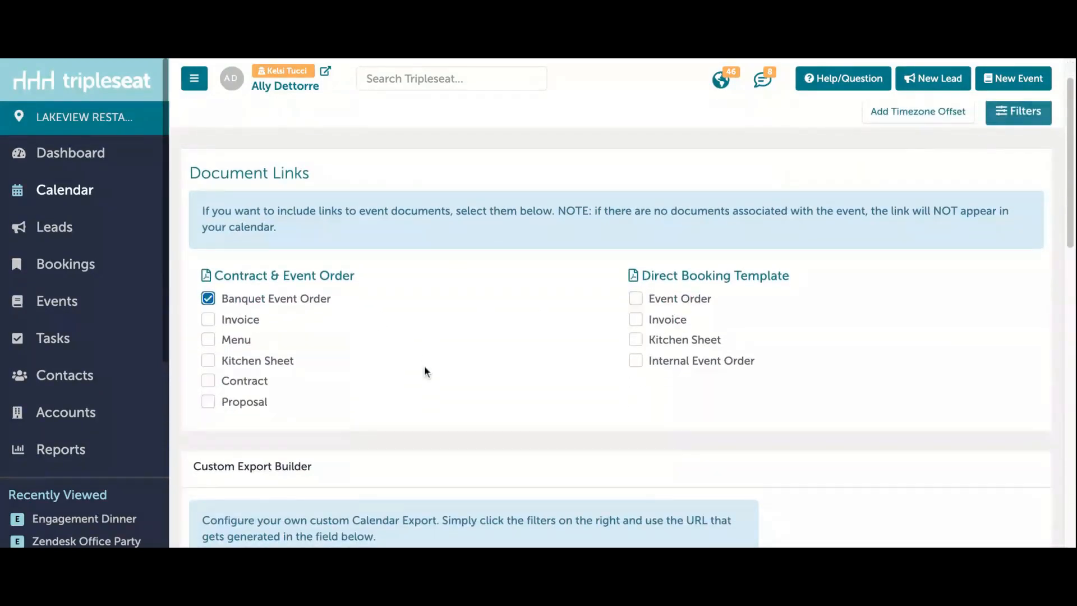
scroll(442, 359, "down", 3)
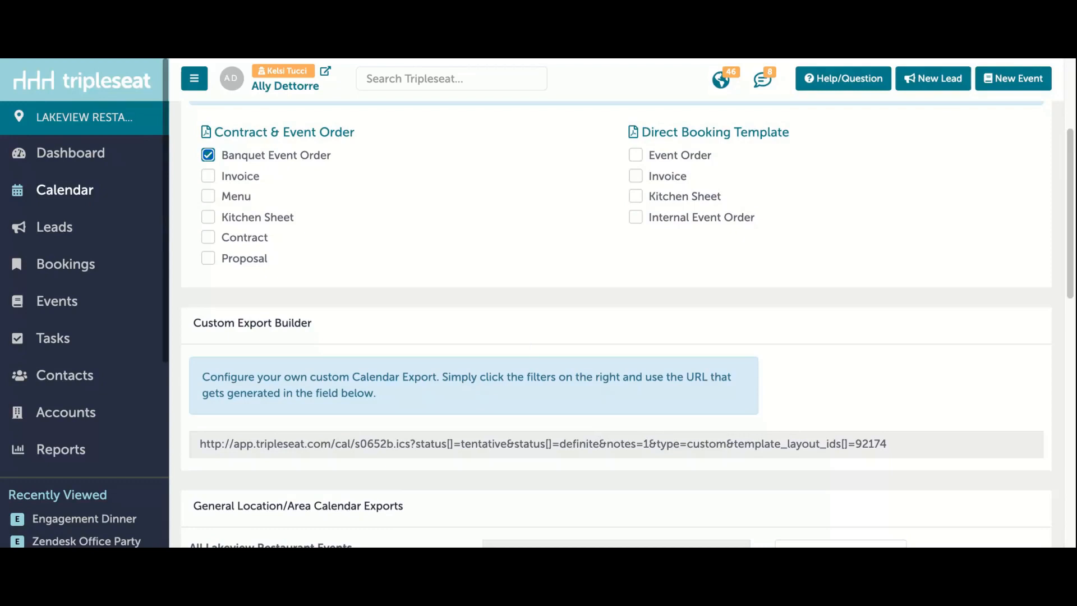
left_click(543, 444)
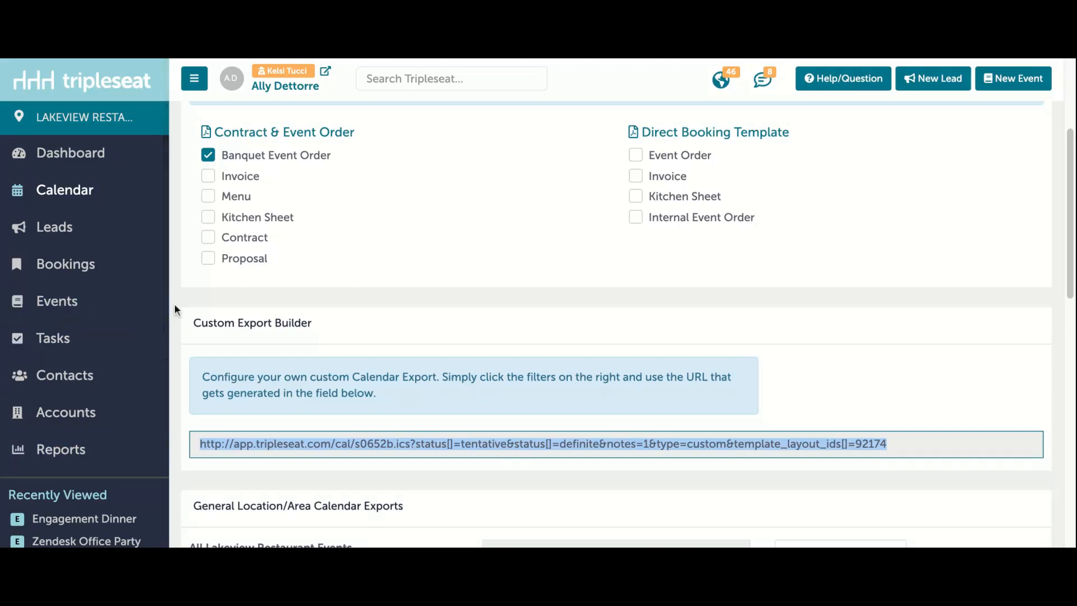
Step: Return to the calendar, view the details of the March 11 Office Party, and close them
left_click(107, 192)
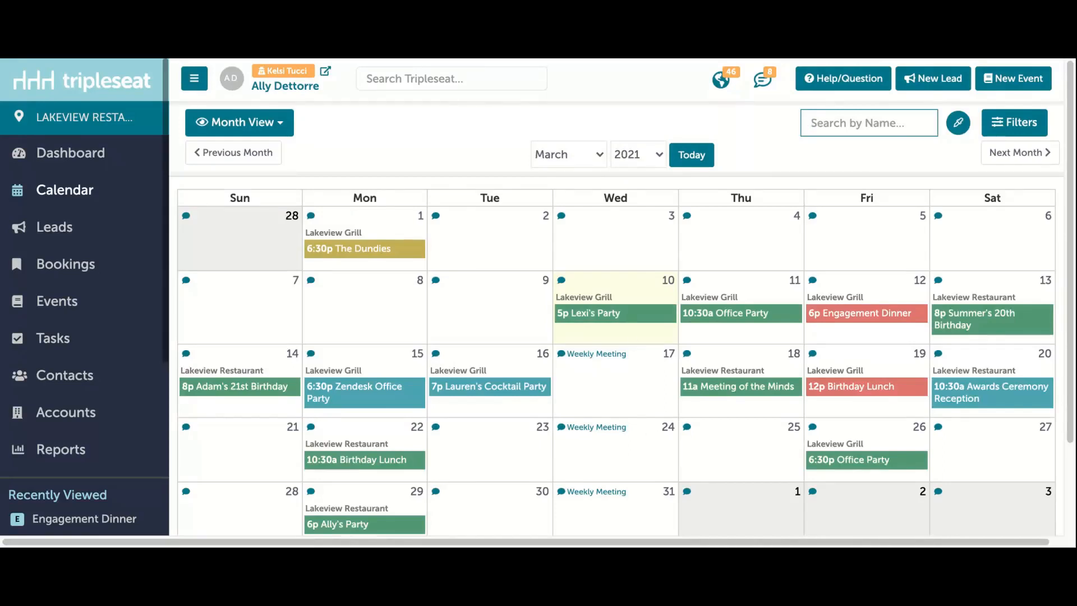
left_click(735, 319)
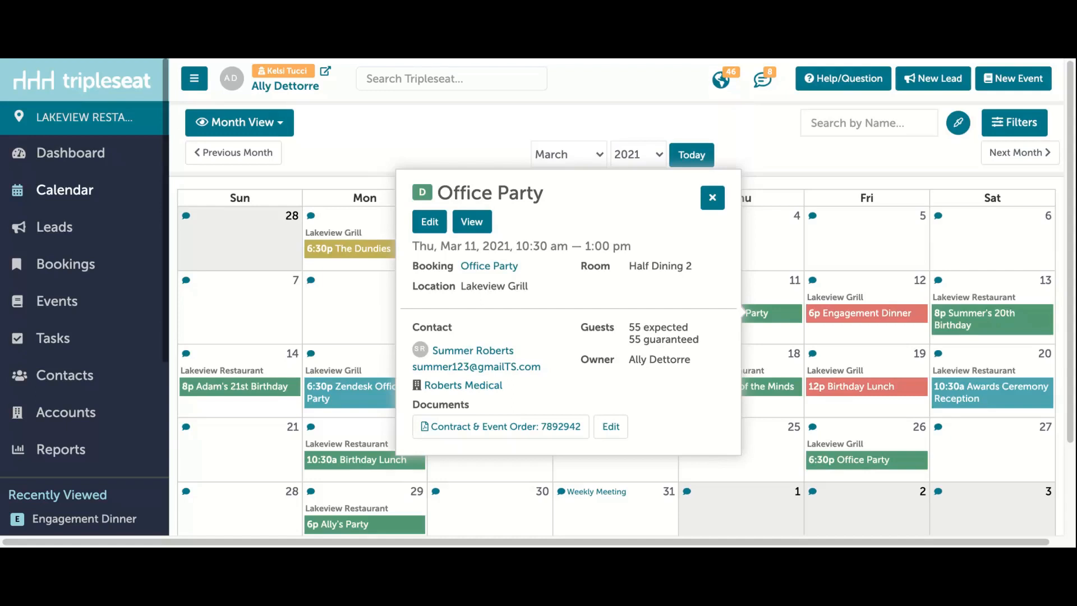
left_click(716, 206)
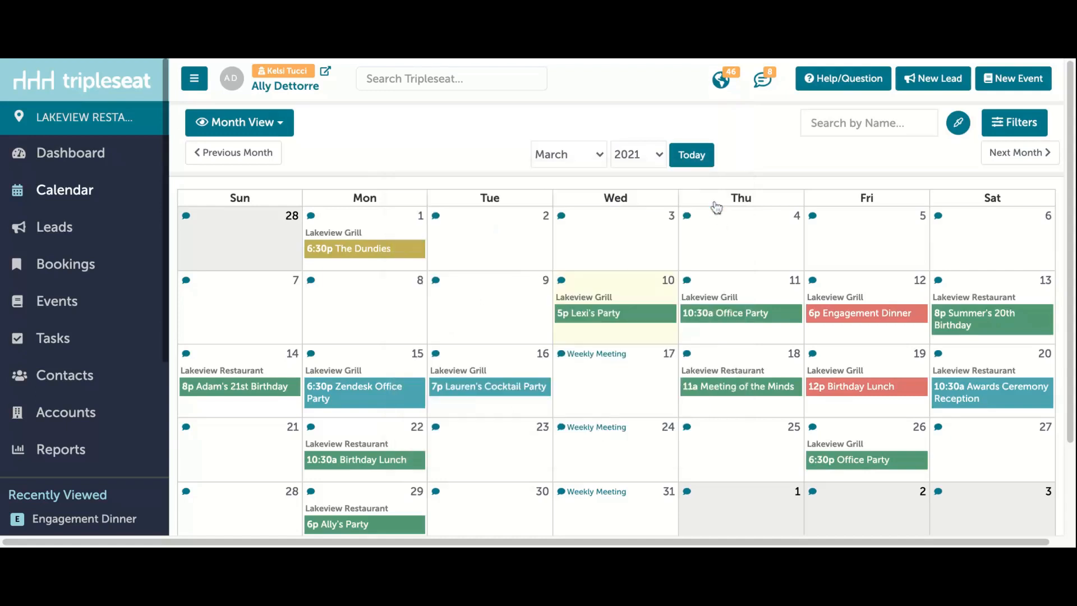
Step: In My Profile, set month view event titles to Event Name and Room Name, choose a timeline title option, save, and return to the calendar
scroll(113, 413, "down", 5)
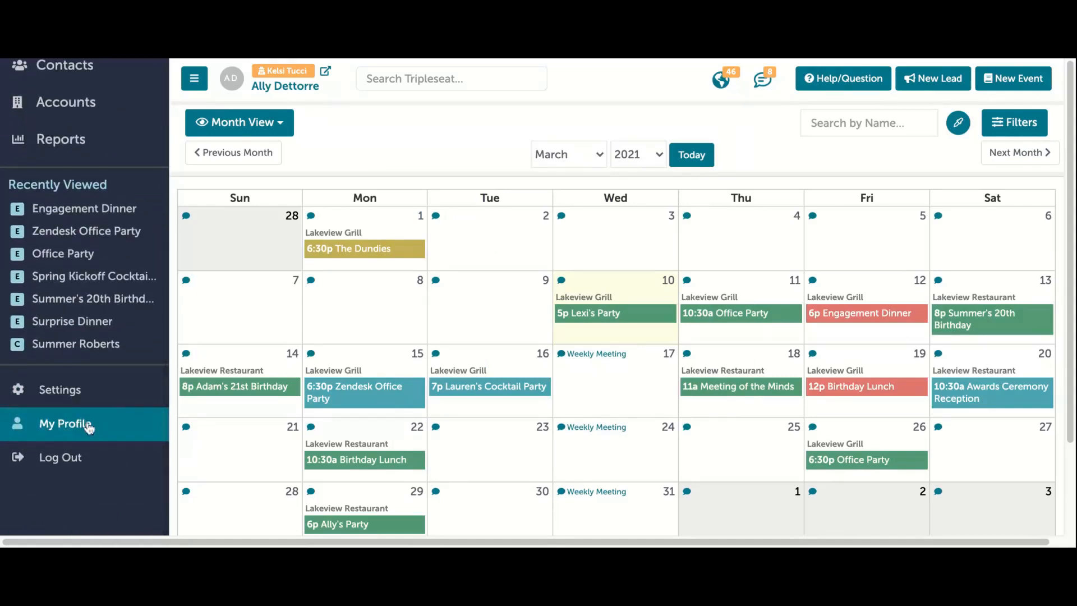
left_click(309, 93)
scroll(402, 224, "down", 5)
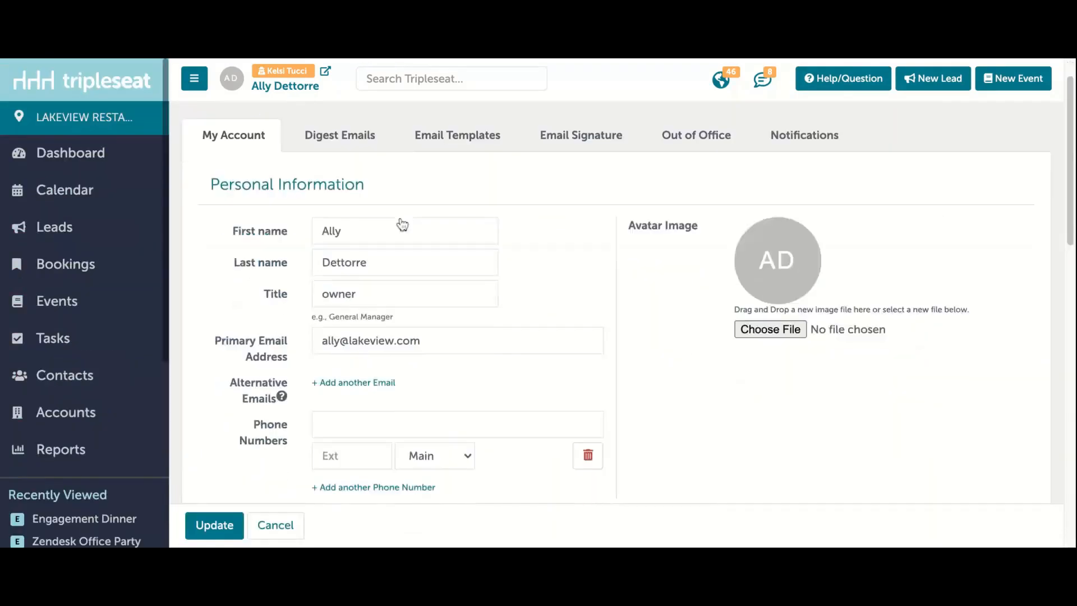
scroll(401, 223, "down", 4)
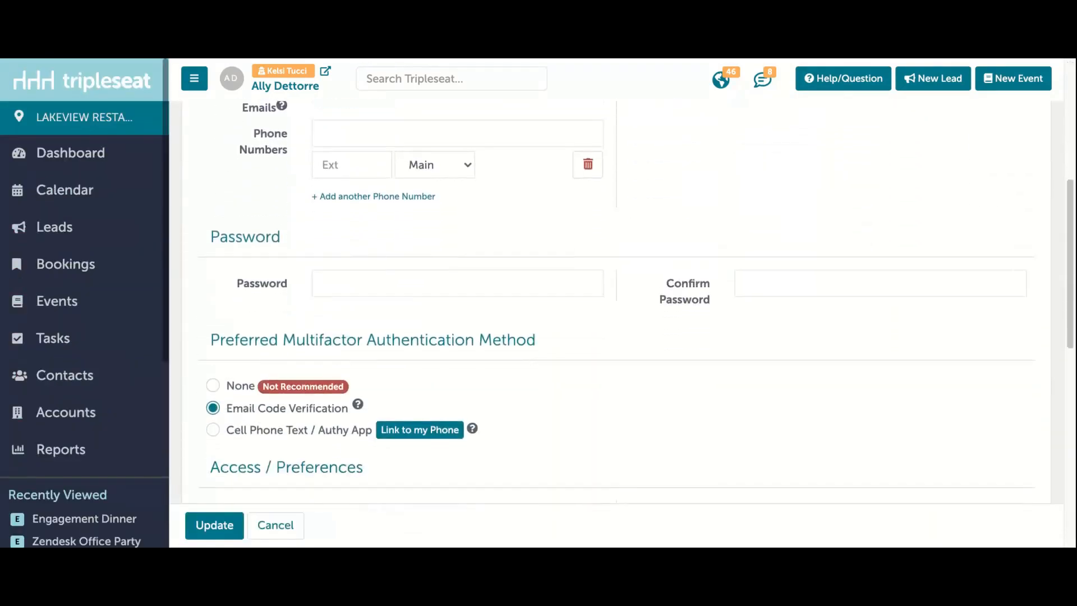
scroll(309, 277, "down", 3)
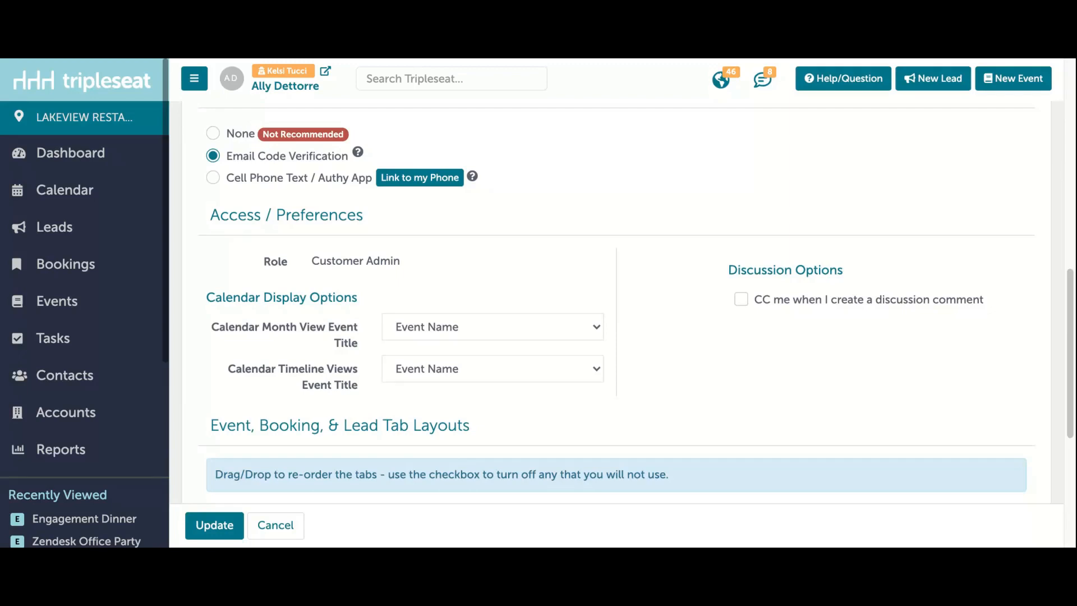
left_click(463, 324)
left_click(487, 371)
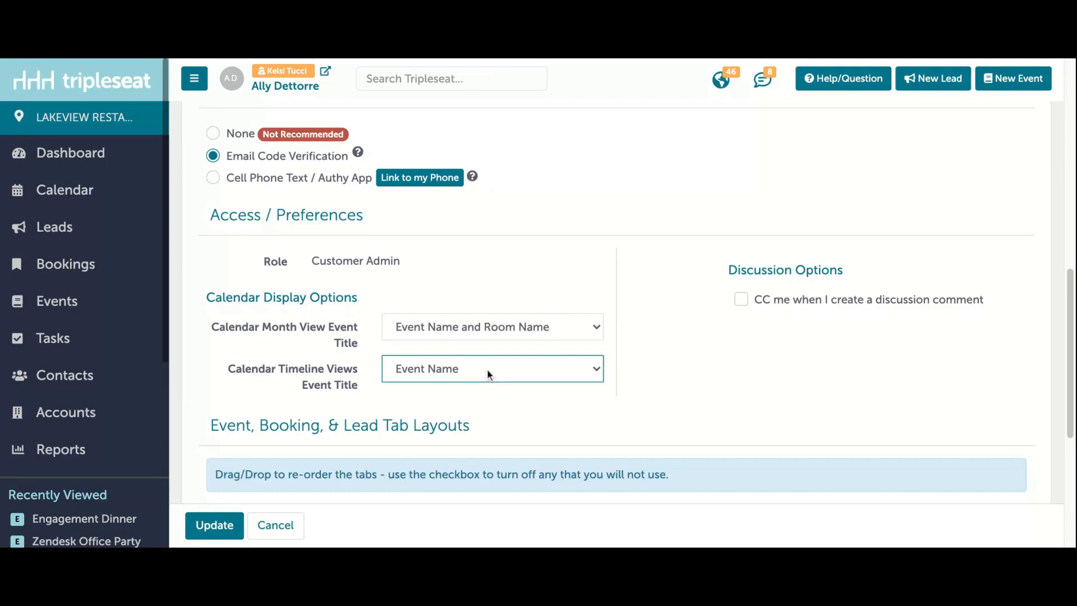
left_click(514, 426)
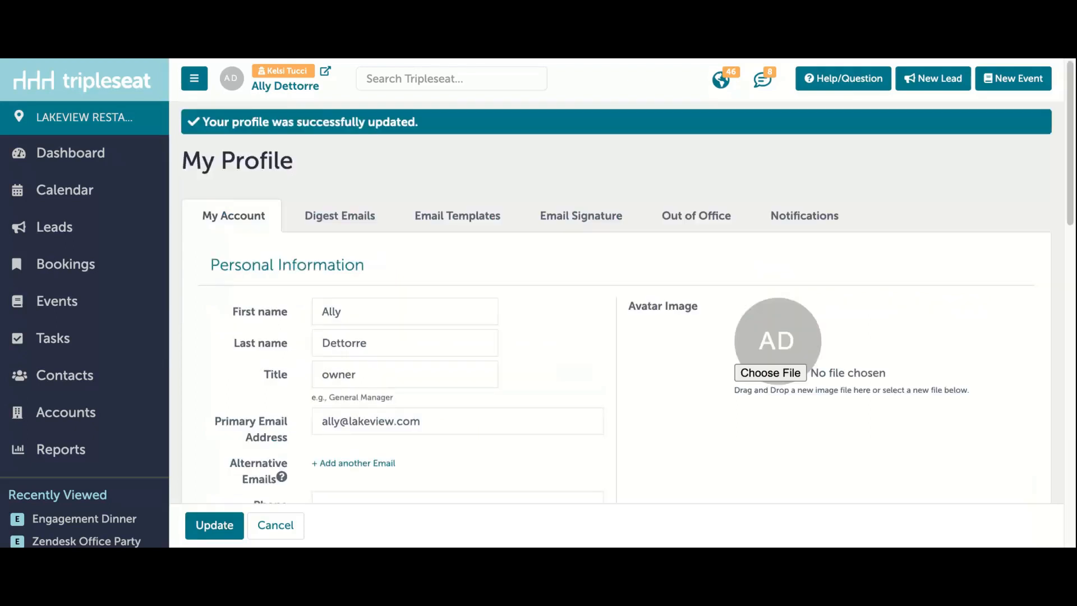
left_click(114, 201)
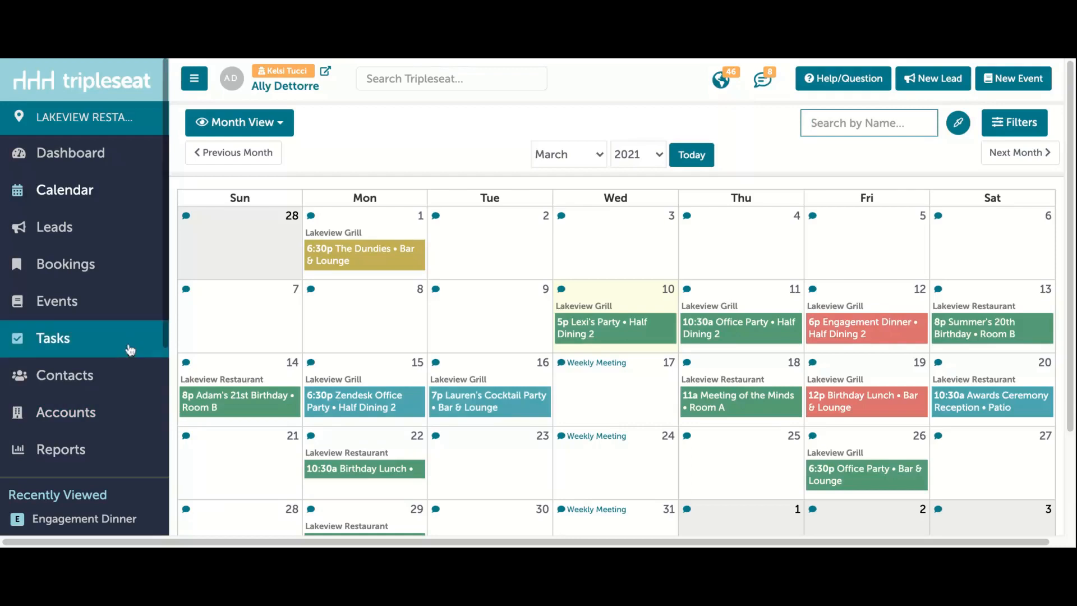
Step: Show the Events list by date range for the next 14 days and look through it
left_click(79, 302)
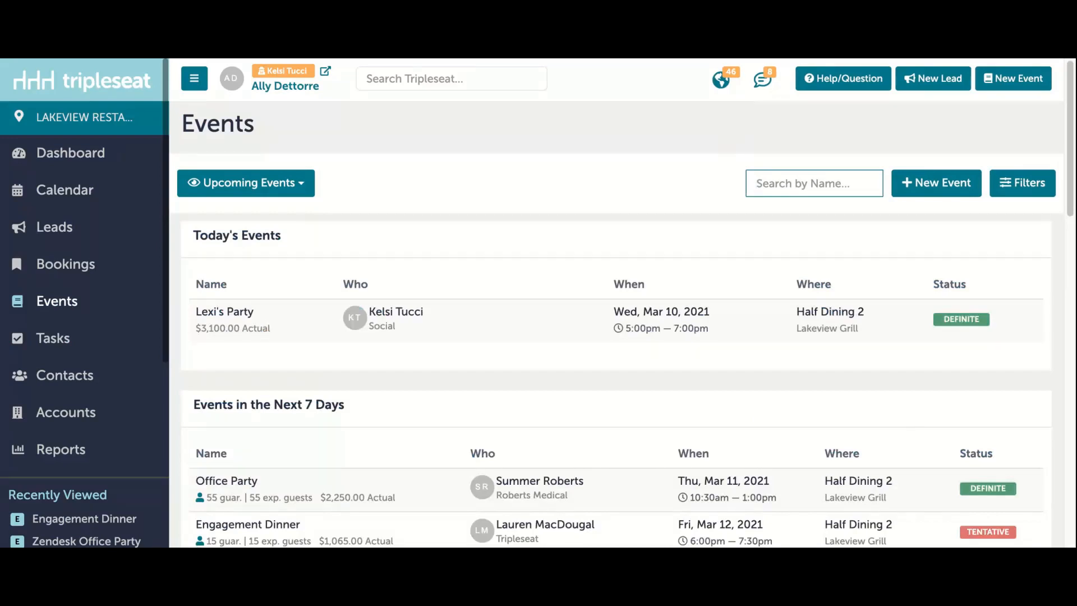
left_click(259, 191)
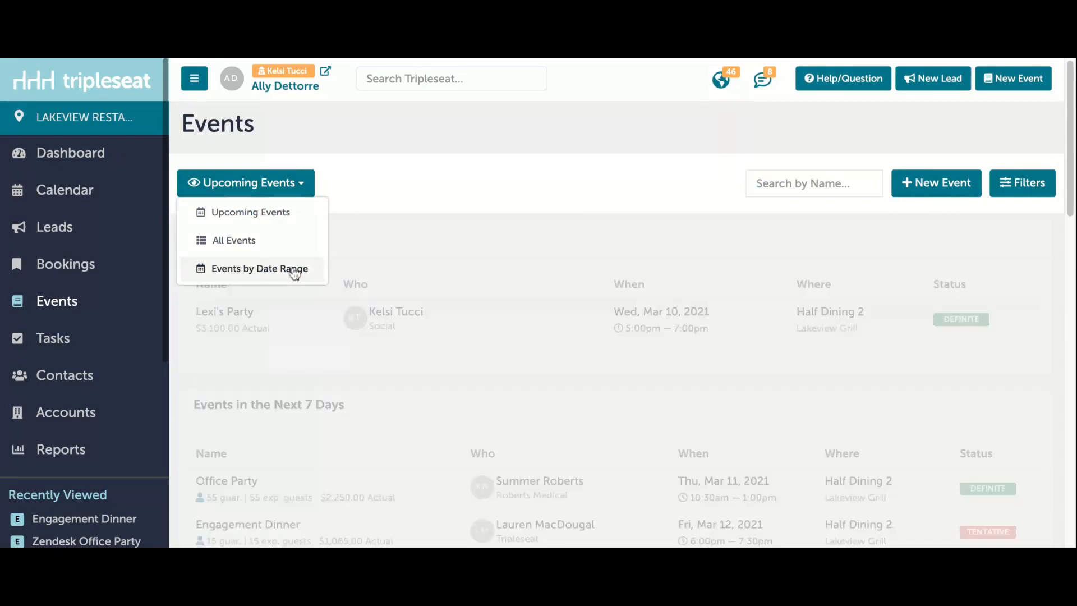
left_click(294, 271)
left_click(526, 188)
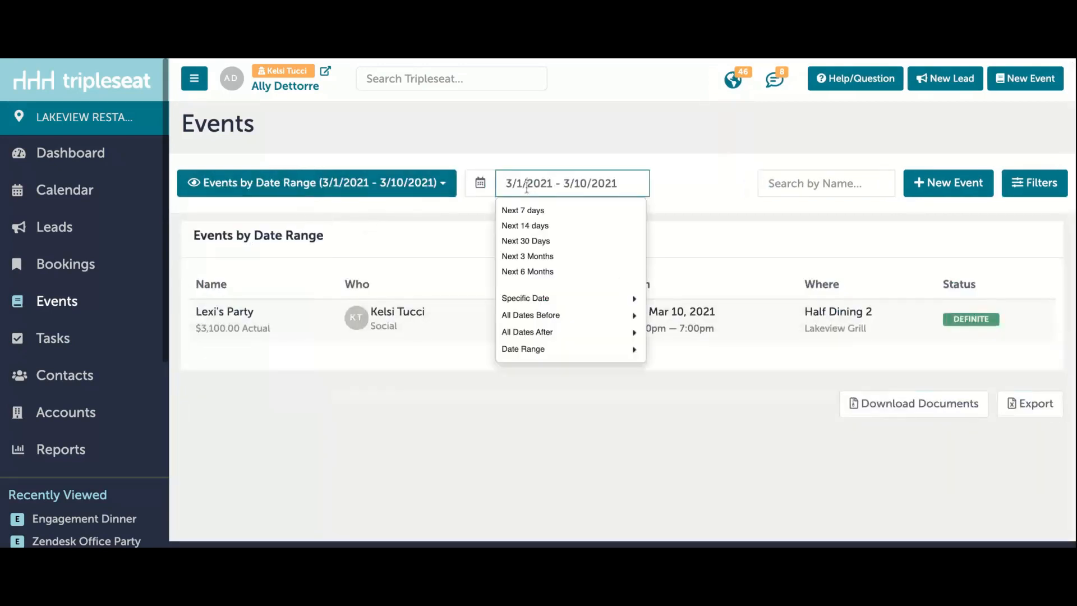
left_click(545, 227)
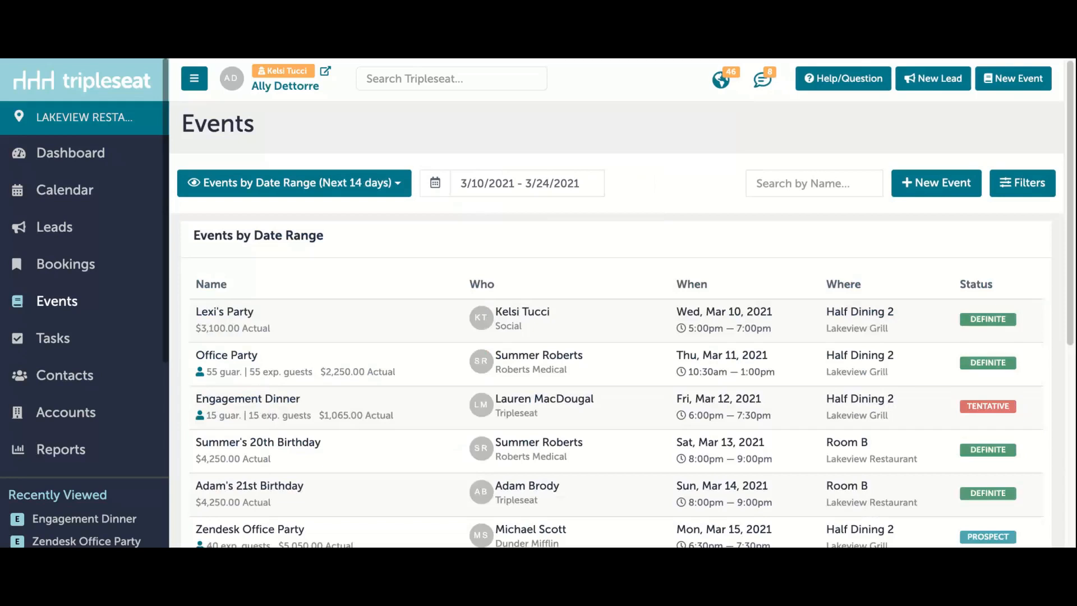
scroll(451, 486, "down", 1)
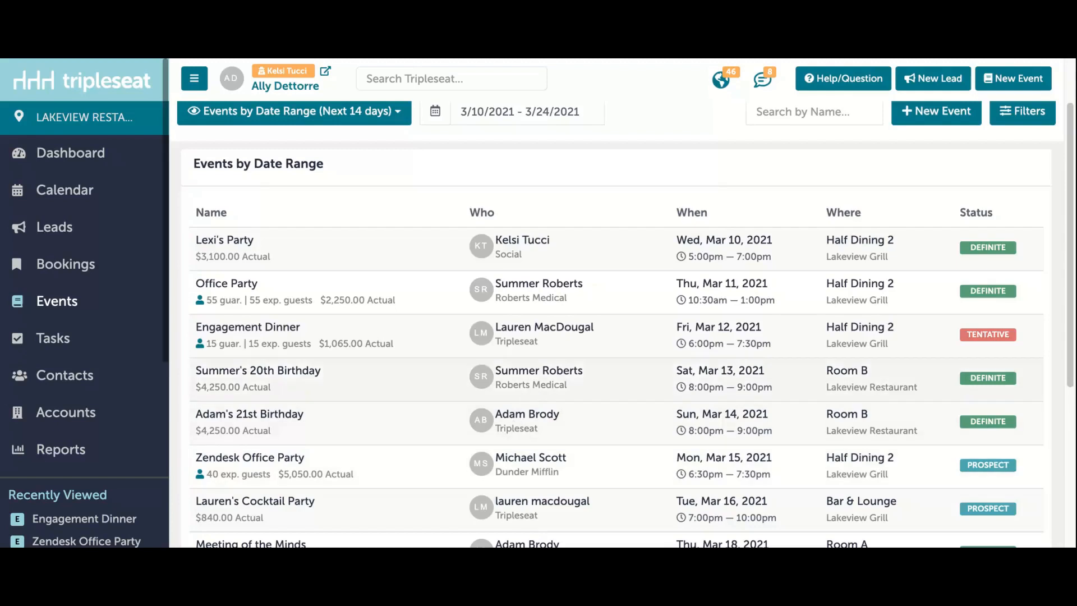
Step: Download the Banquet Event Order documents for the listed events, combined into a single PDF
scroll(617, 326, "down", 5)
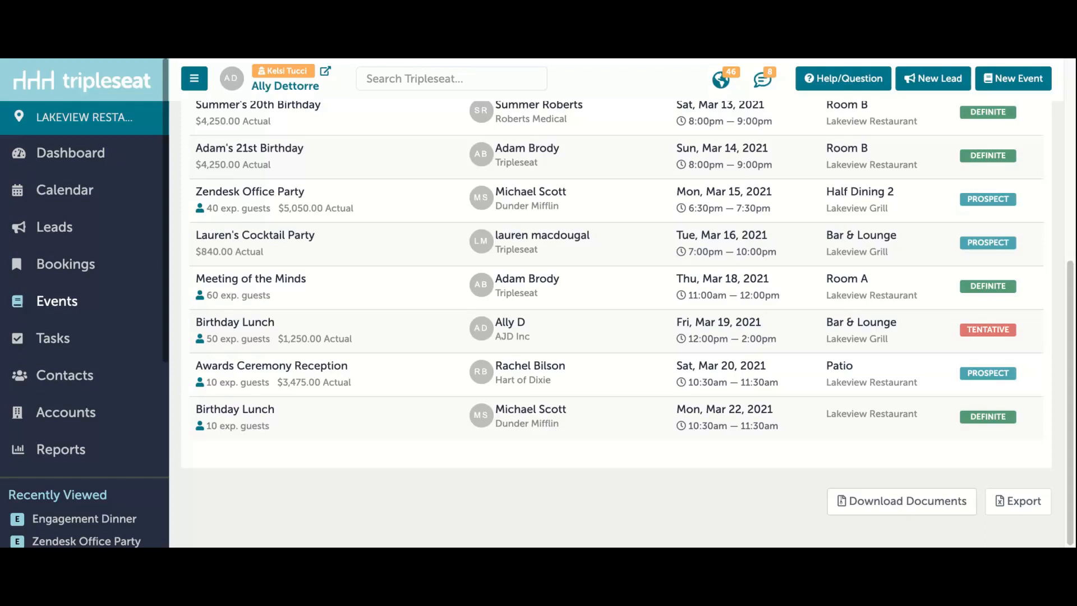
left_click(902, 501)
left_click(300, 332)
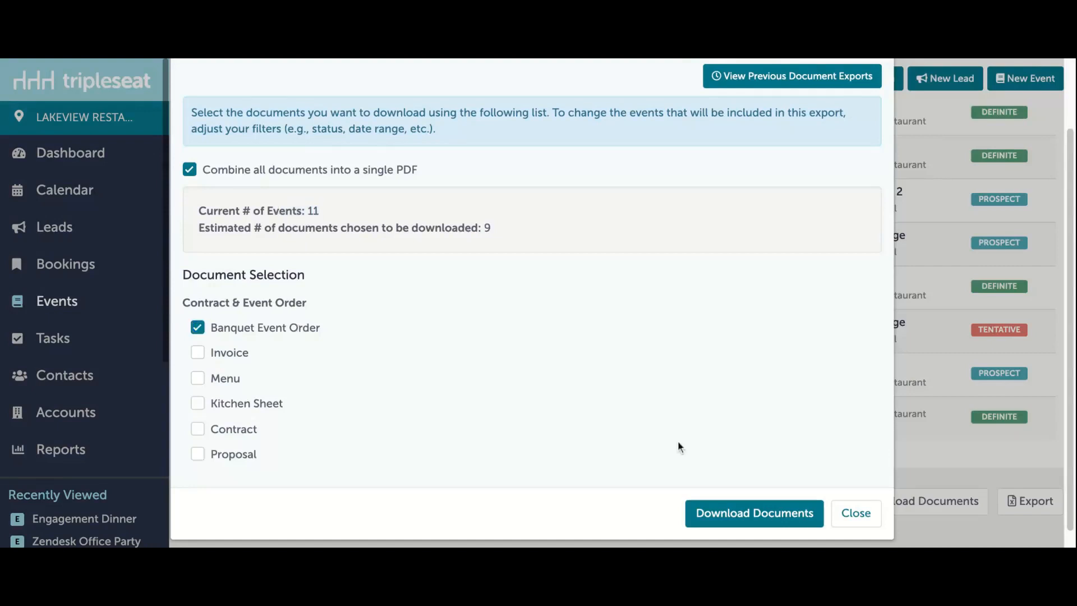
left_click(738, 515)
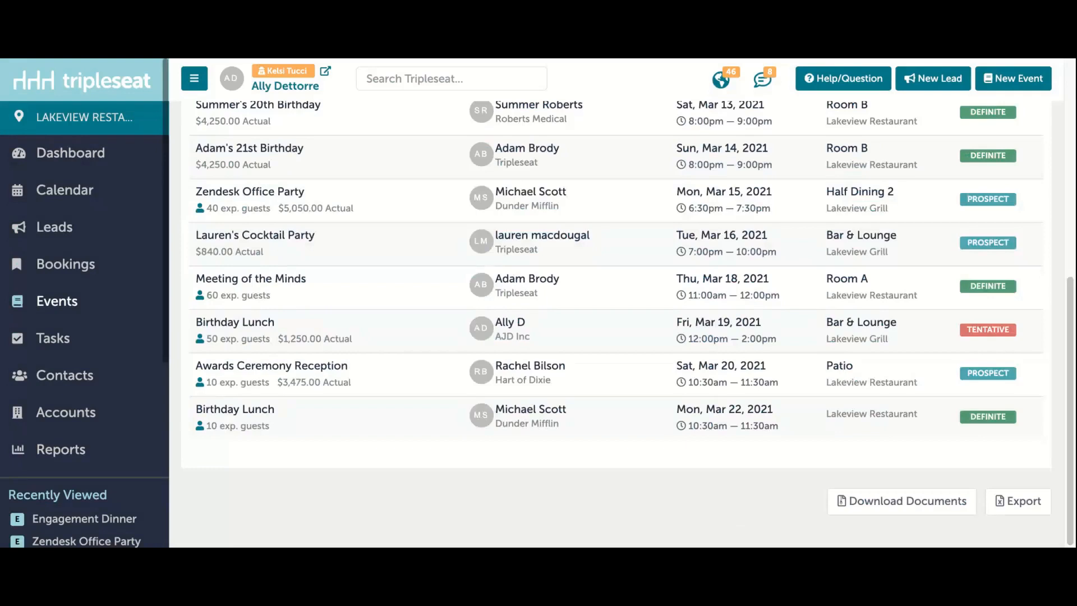
Step: Open the exported reports and look through the list of document exports
left_click(90, 451)
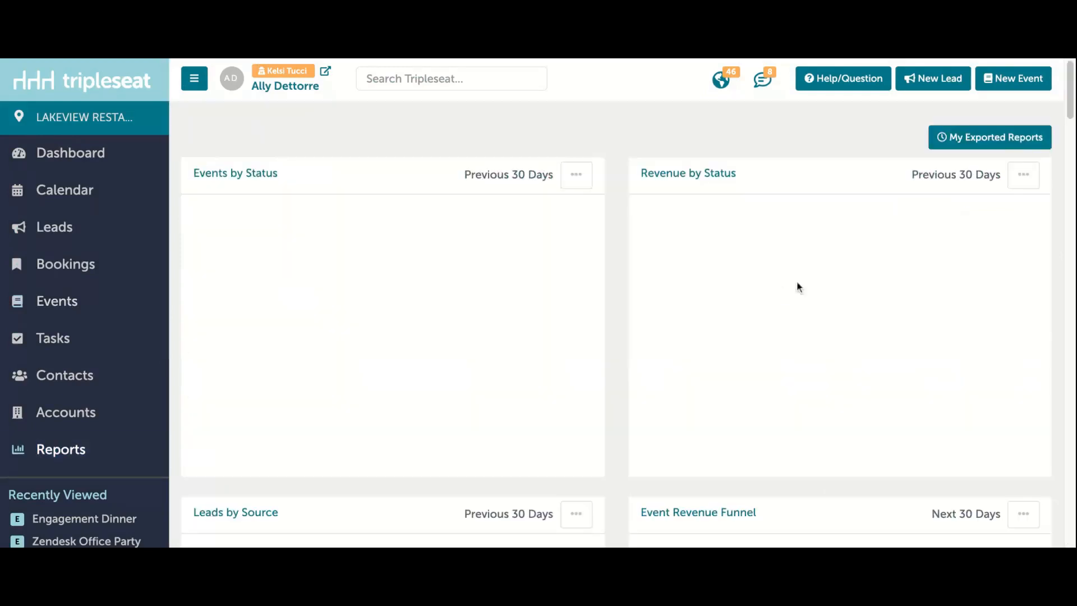
left_click(1001, 145)
scroll(768, 245, "down", 2)
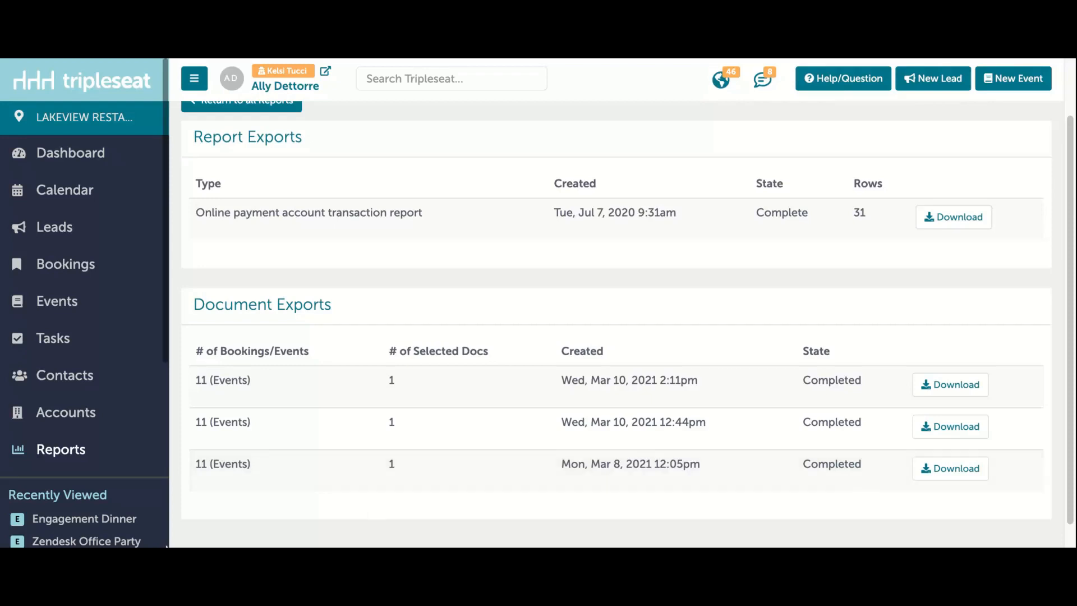
Step: Start a new task on the Engagement Dinner event with the description "Confirm Menu"
mouse_move(133, 521)
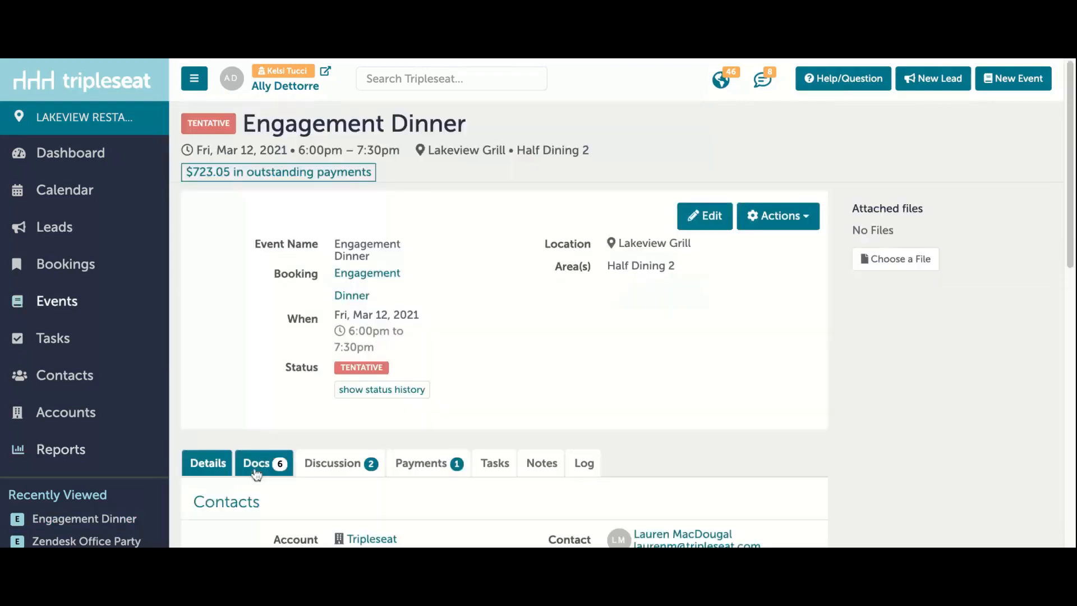
scroll(453, 446, "down", 2)
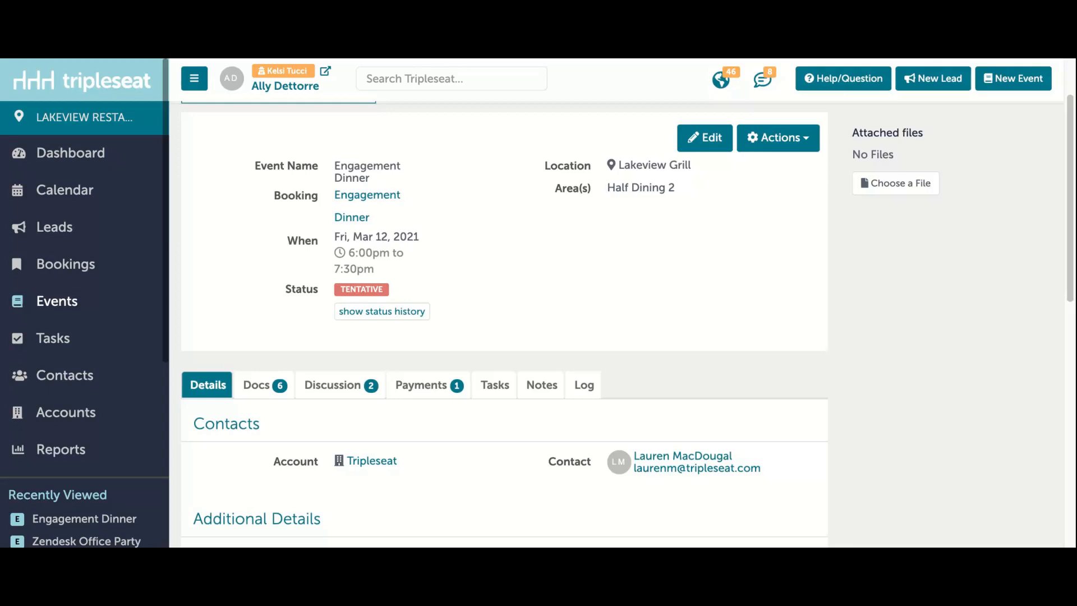
left_click(502, 393)
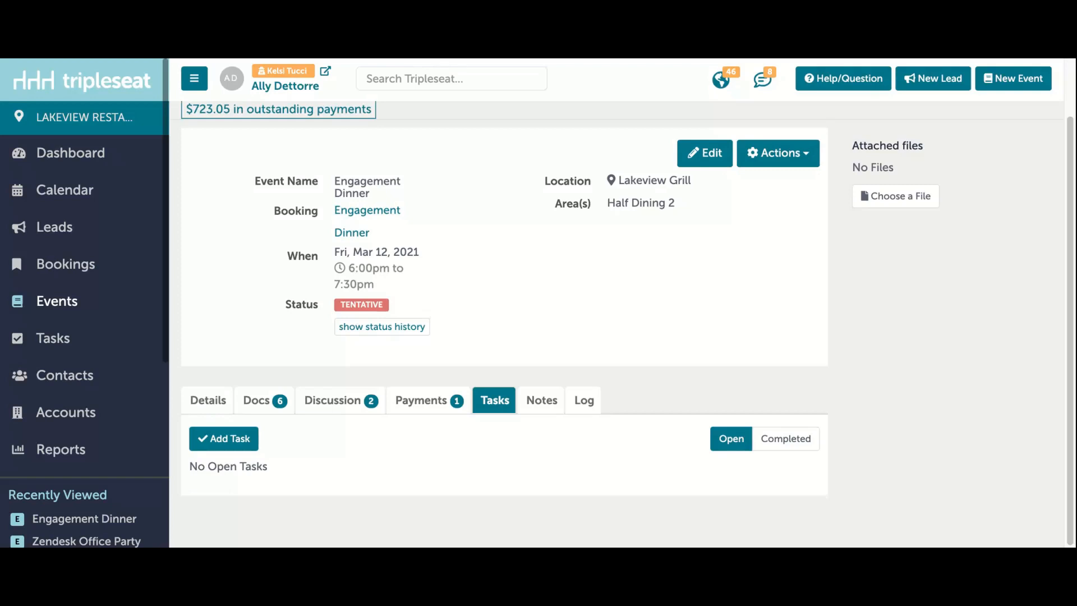
left_click(242, 443)
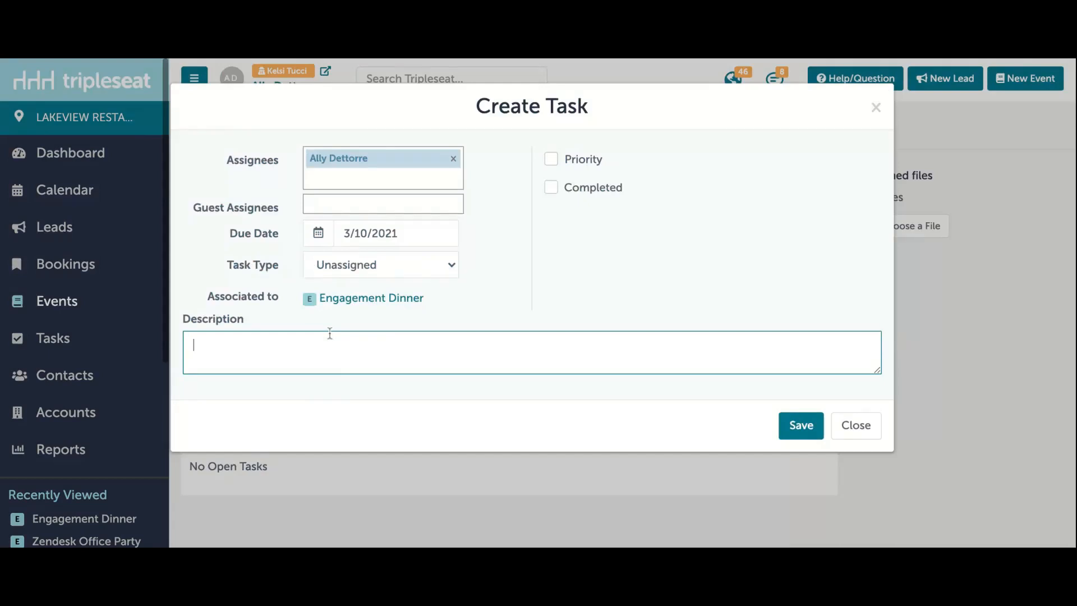
type("Confirm Menu")
left_click(463, 311)
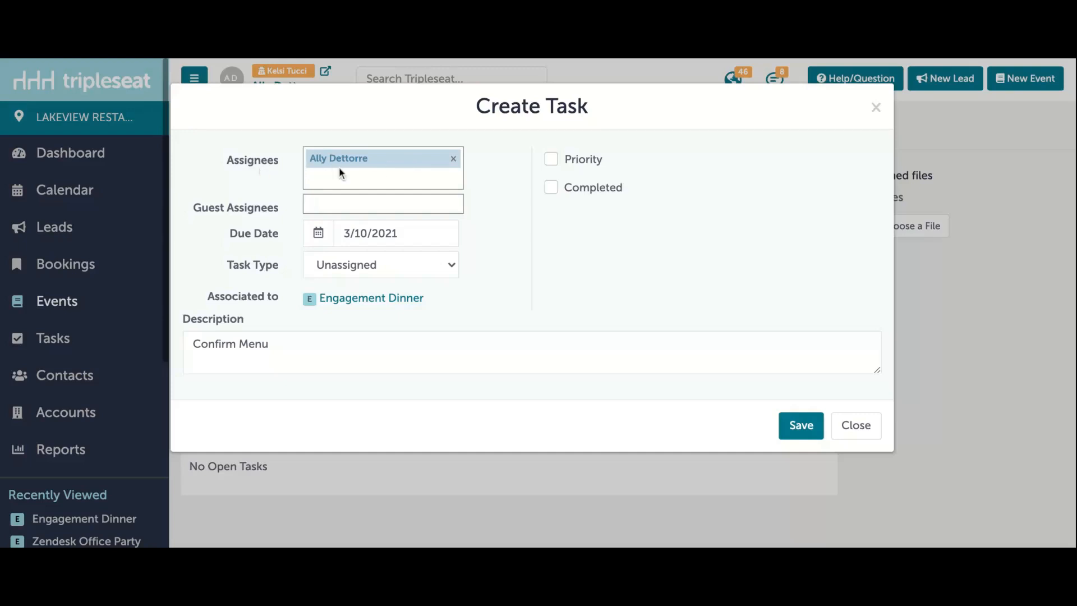
Step: Check the available guest assignees, and set the task's due date to 3/11/2021 and its type to Detailing
left_click(346, 204)
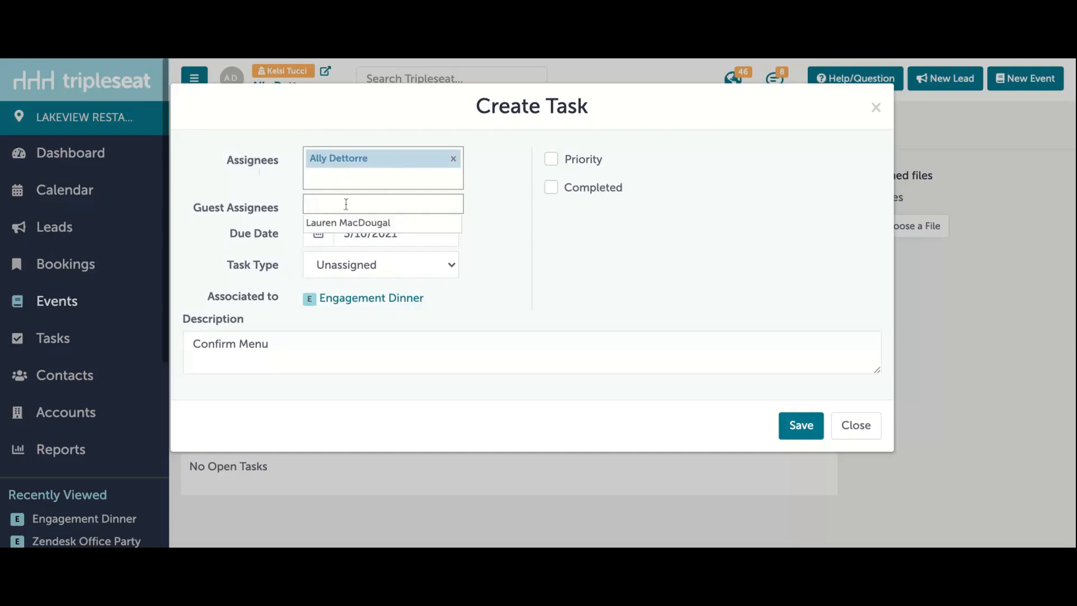
left_click(543, 236)
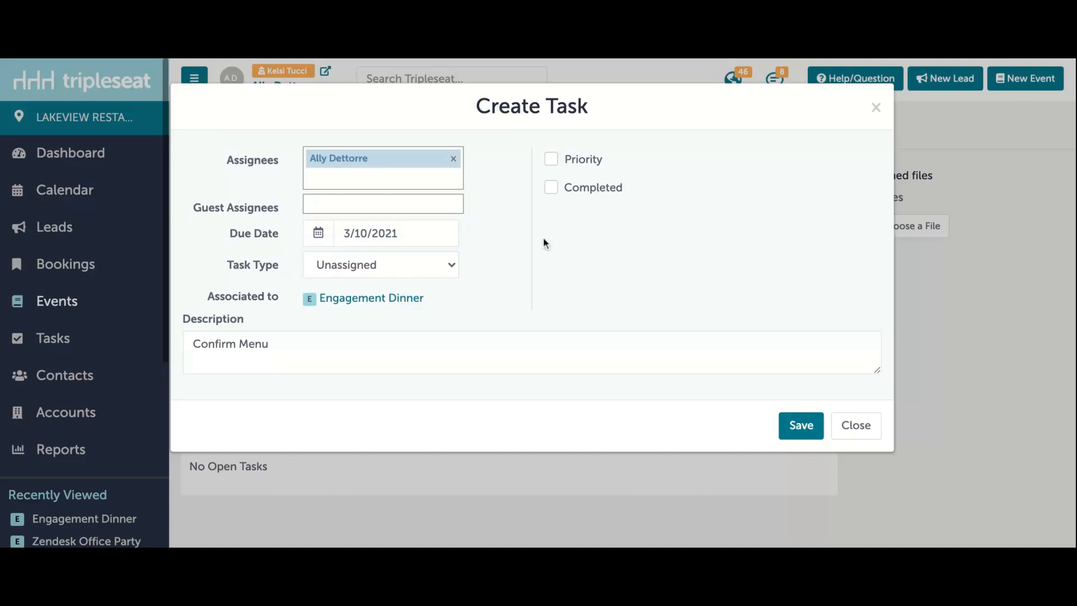
left_click(397, 231)
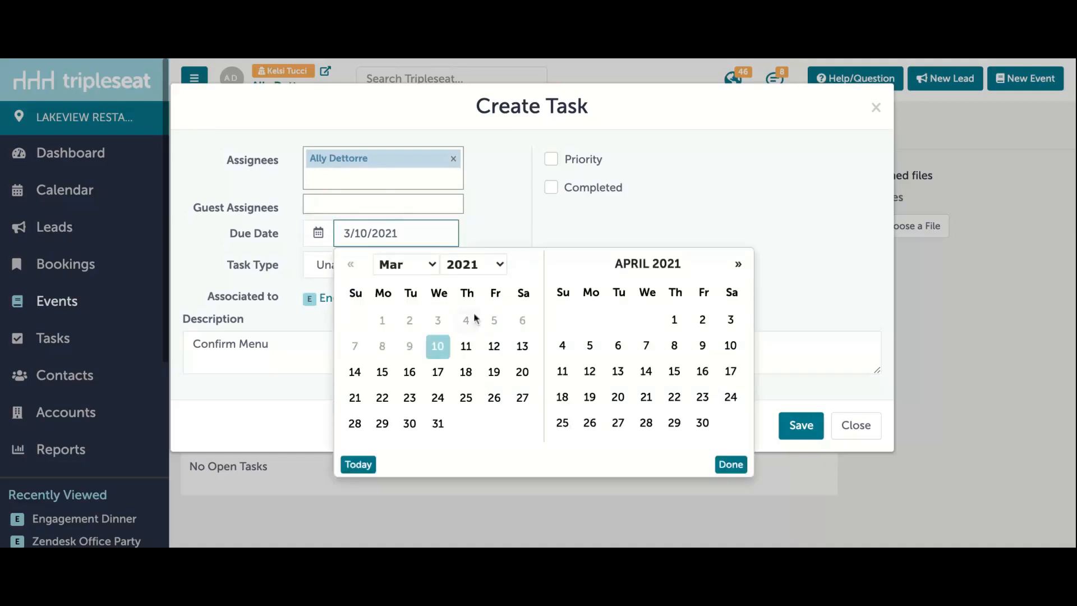
left_click(465, 347)
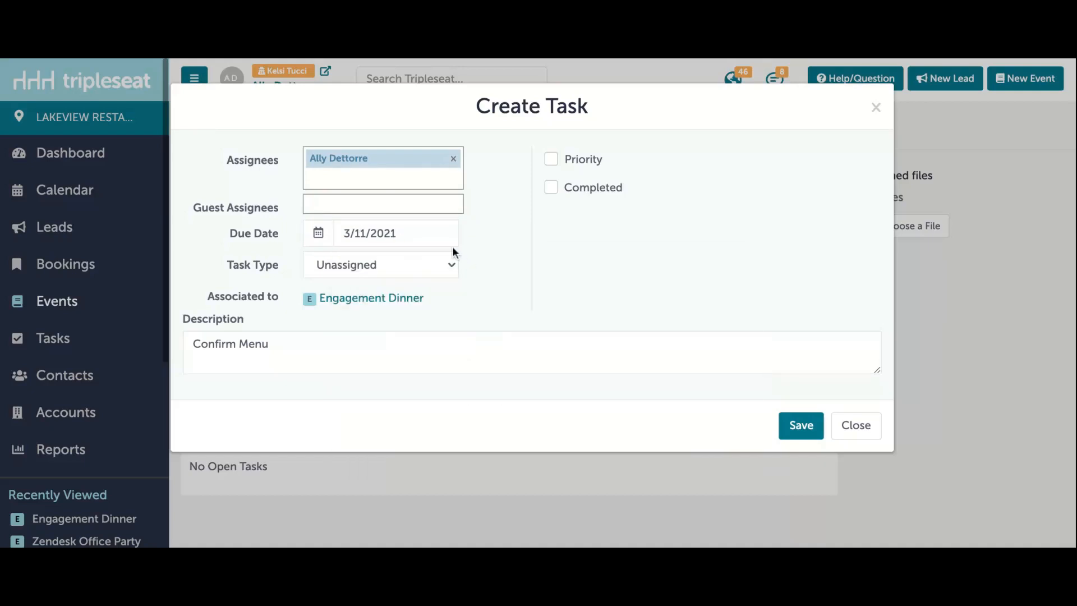
left_click(428, 268)
left_click(449, 308)
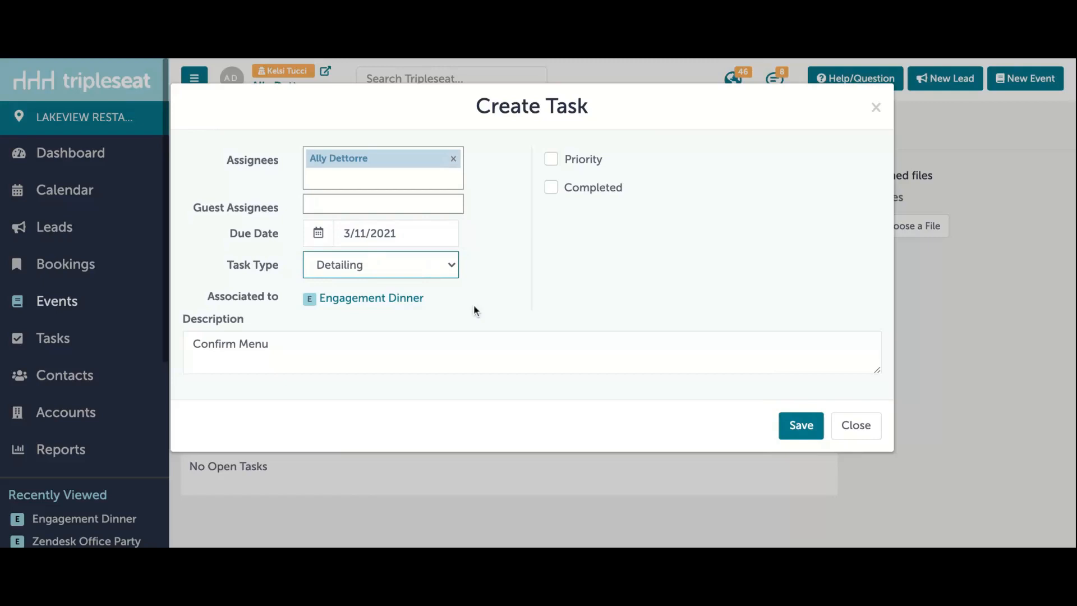
Step: Check the task's priority levels without choosing one, and save the task to the event
left_click(581, 159)
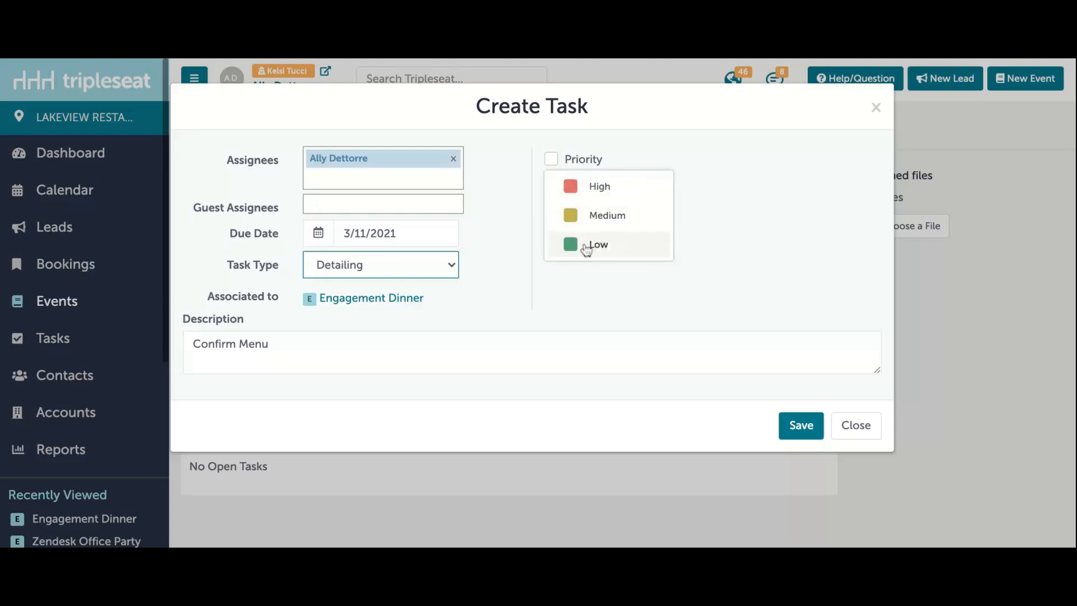
left_click(604, 157)
left_click(798, 432)
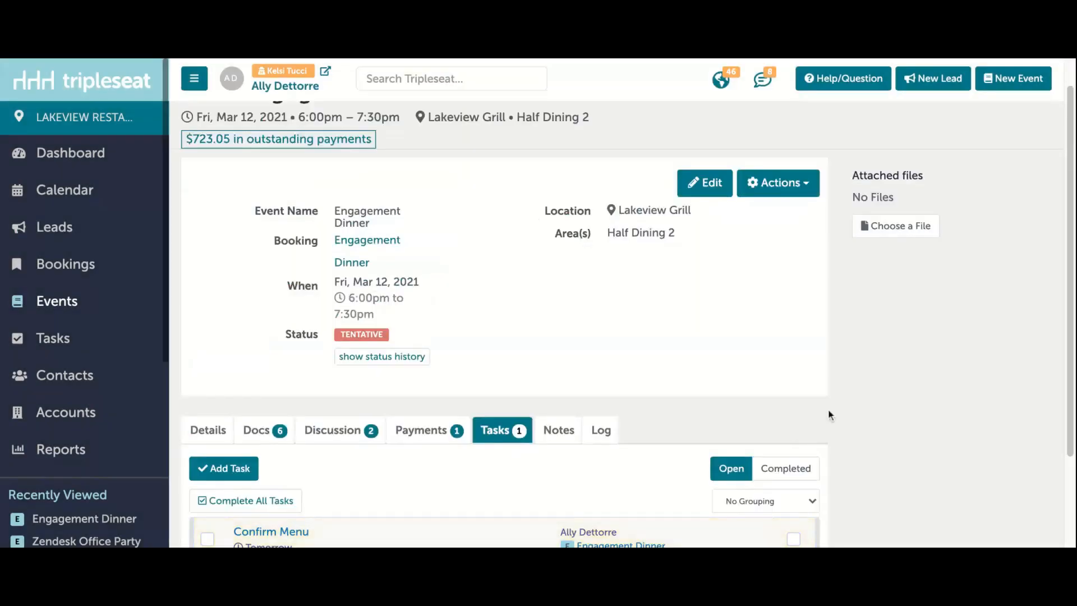
scroll(829, 410, "down", 1)
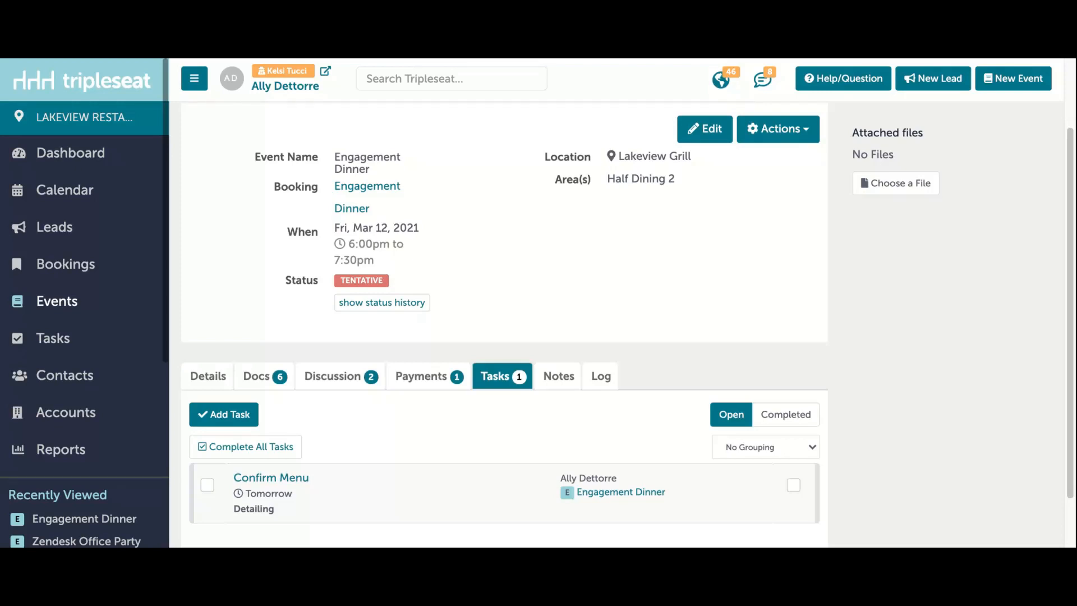
Step: In the Automatic Tasks settings, start a new automatic task named "Send Thank You Note"
scroll(56, 449, "down", 5)
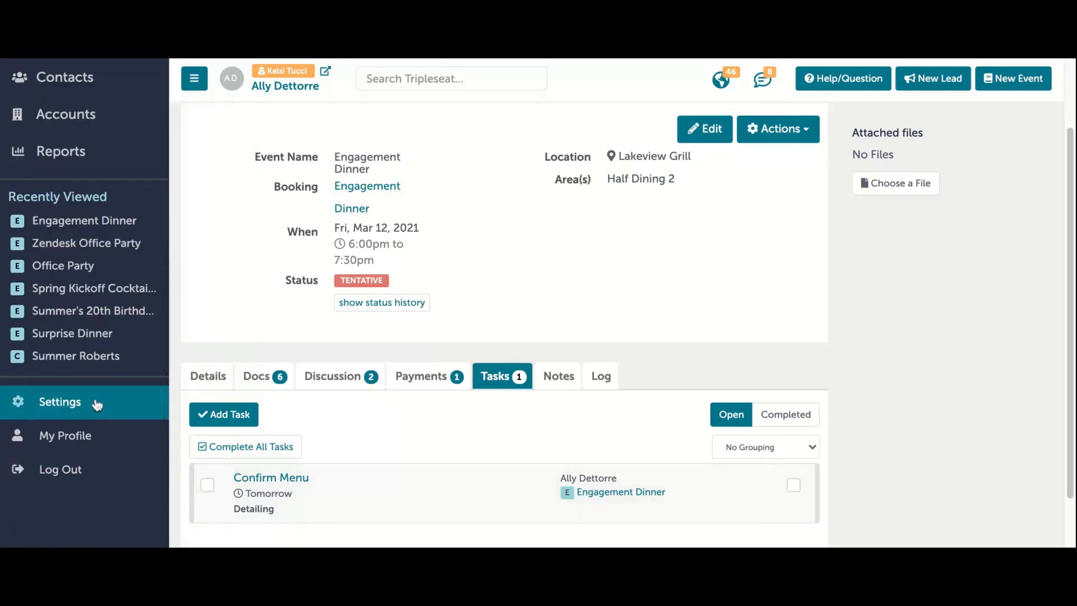
left_click(97, 404)
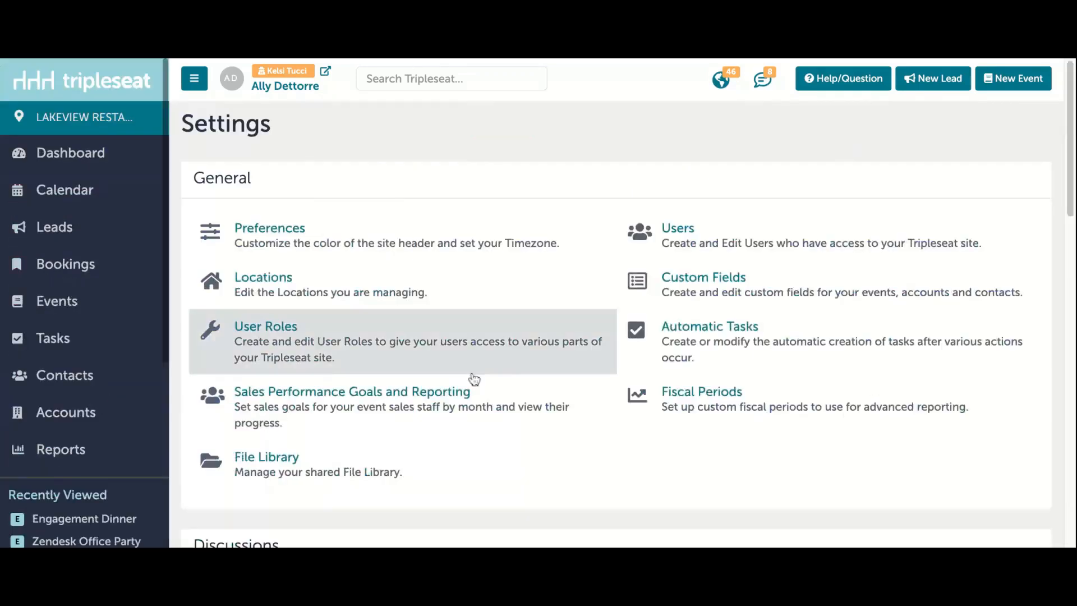
left_click(711, 358)
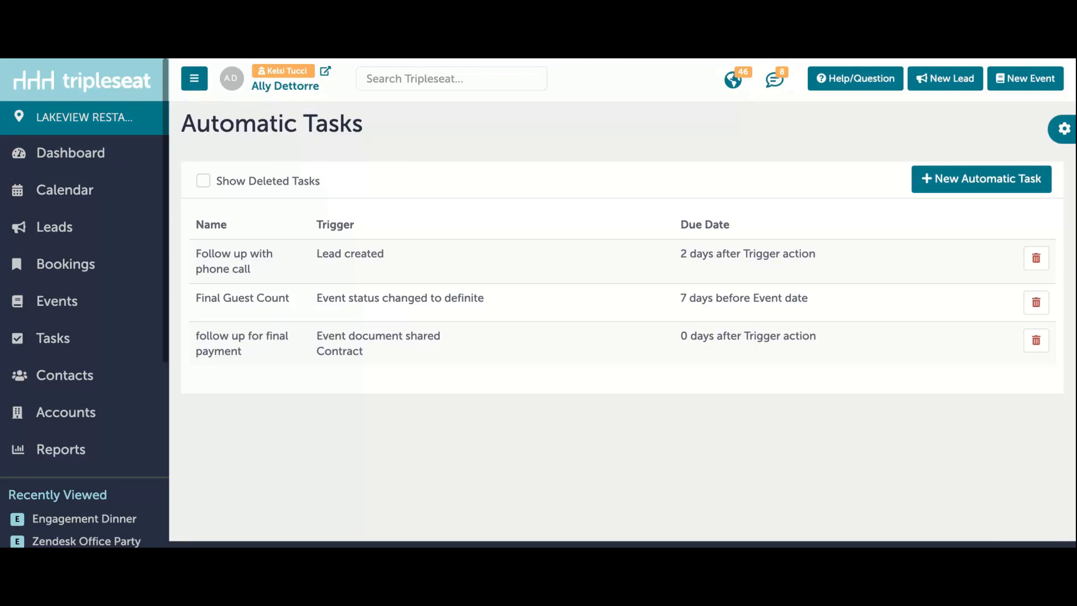
left_click(1000, 185)
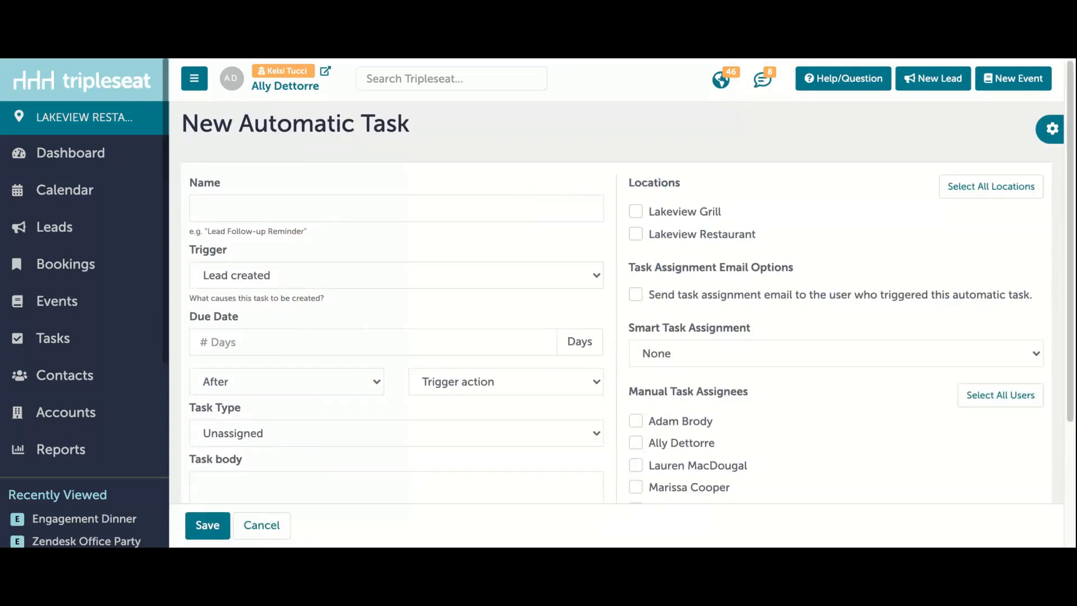
left_click(337, 209)
type("Send Thank You Note")
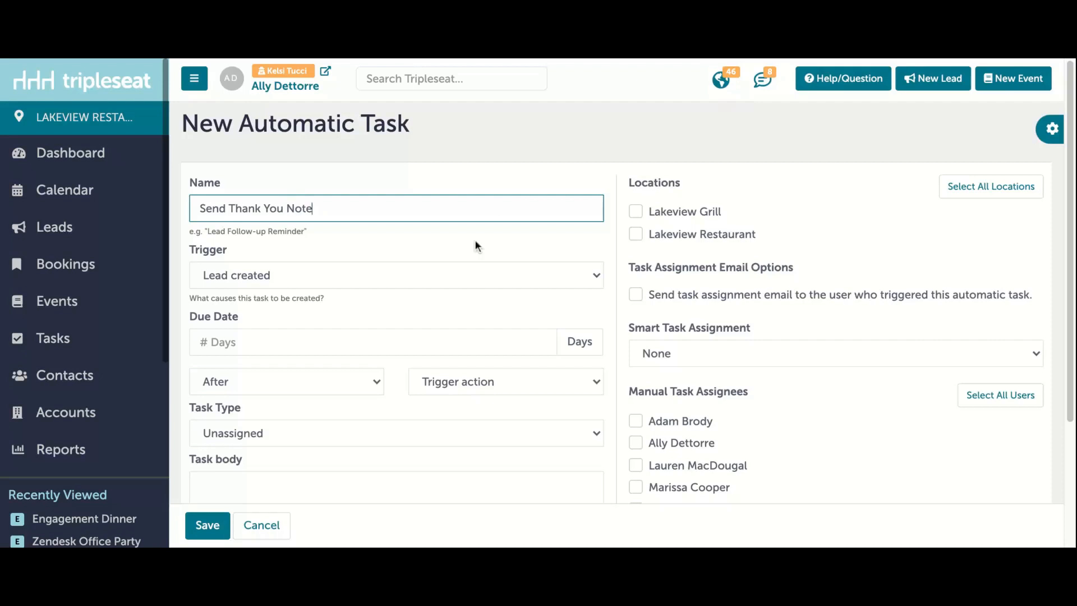
left_click(456, 257)
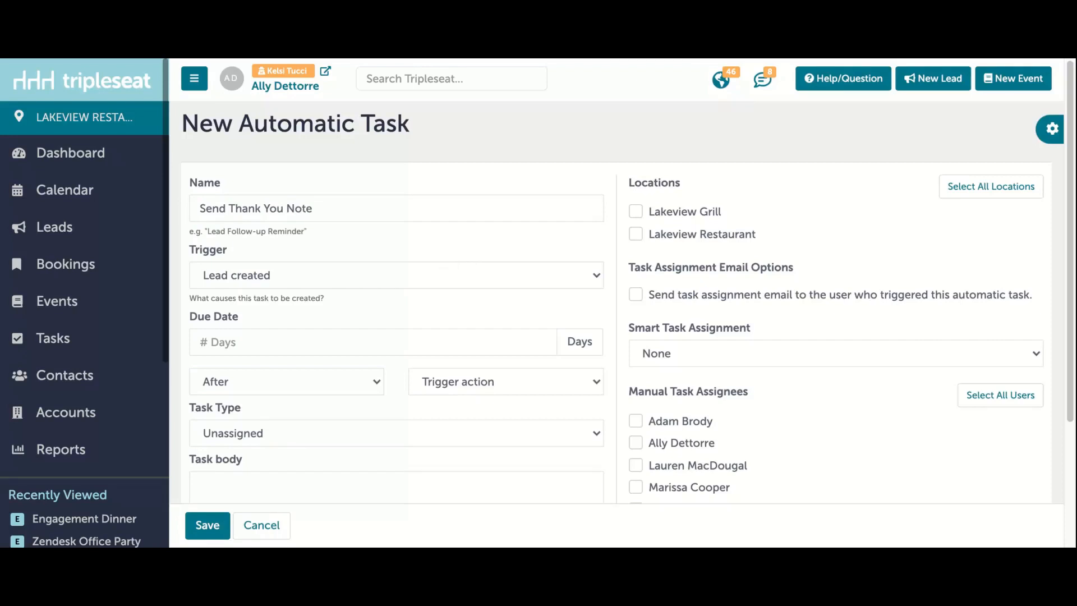
Step: Set the automatic task's trigger to Event status changed to definite and its due date to 1 day after the event date
left_click(456, 274)
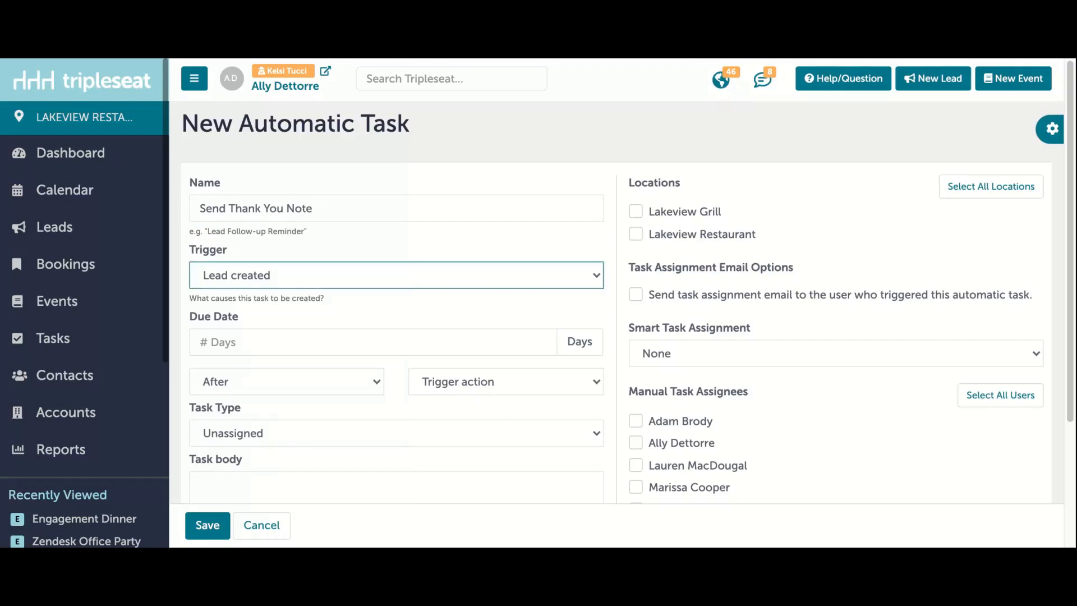
left_click(437, 386)
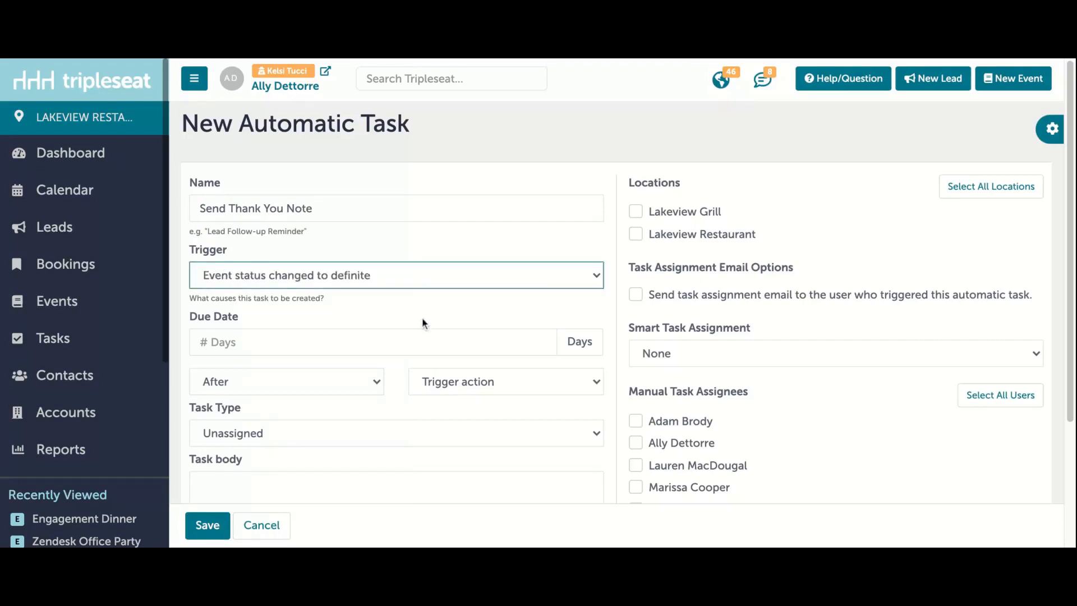
scroll(398, 345, "down", 1)
left_click(397, 337)
type("1")
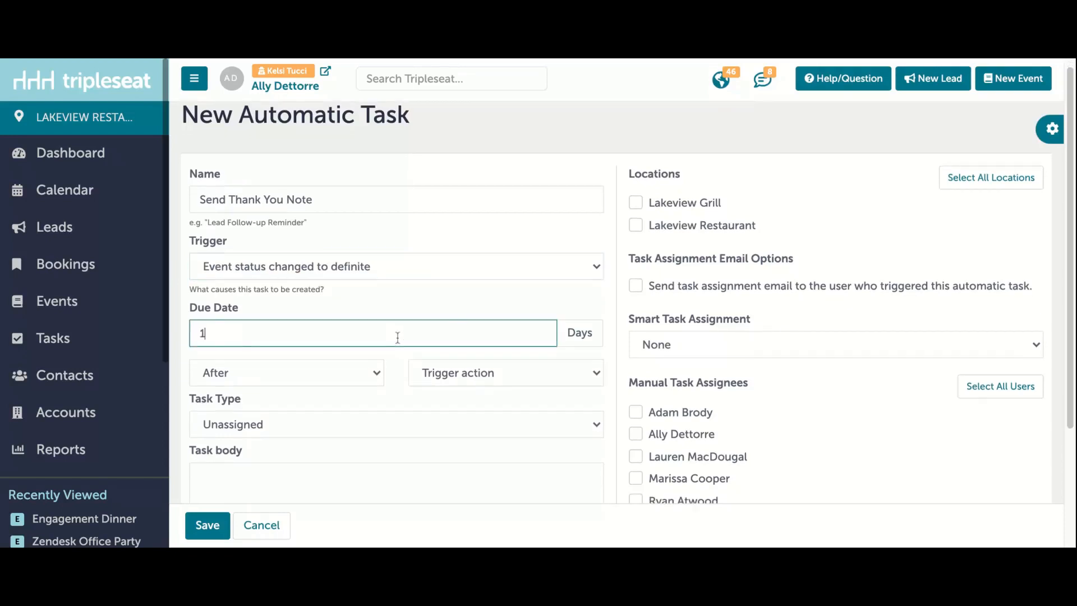
left_click(471, 375)
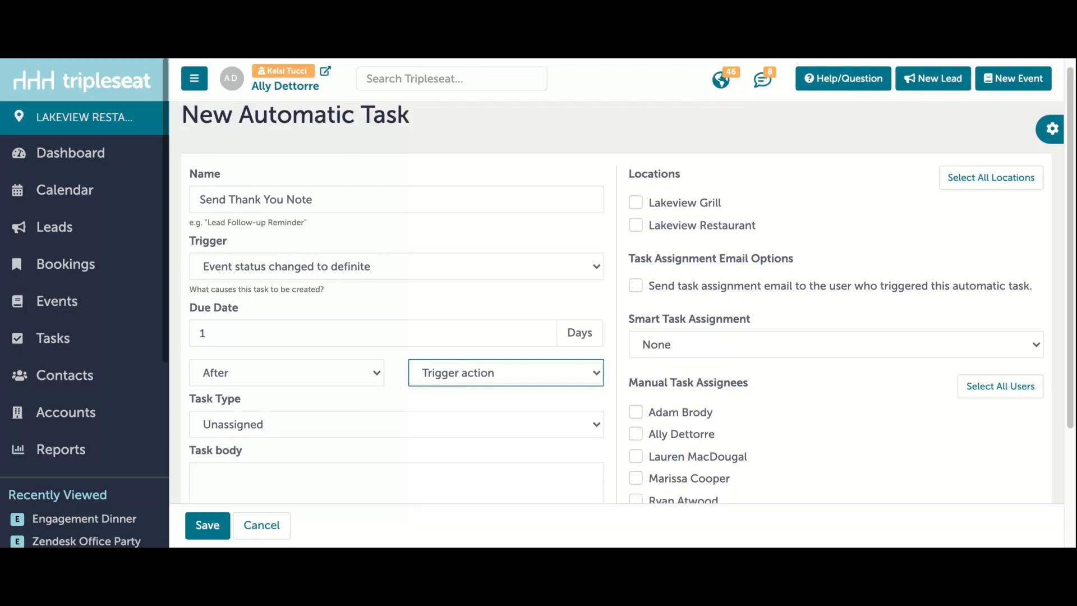
left_click(484, 395)
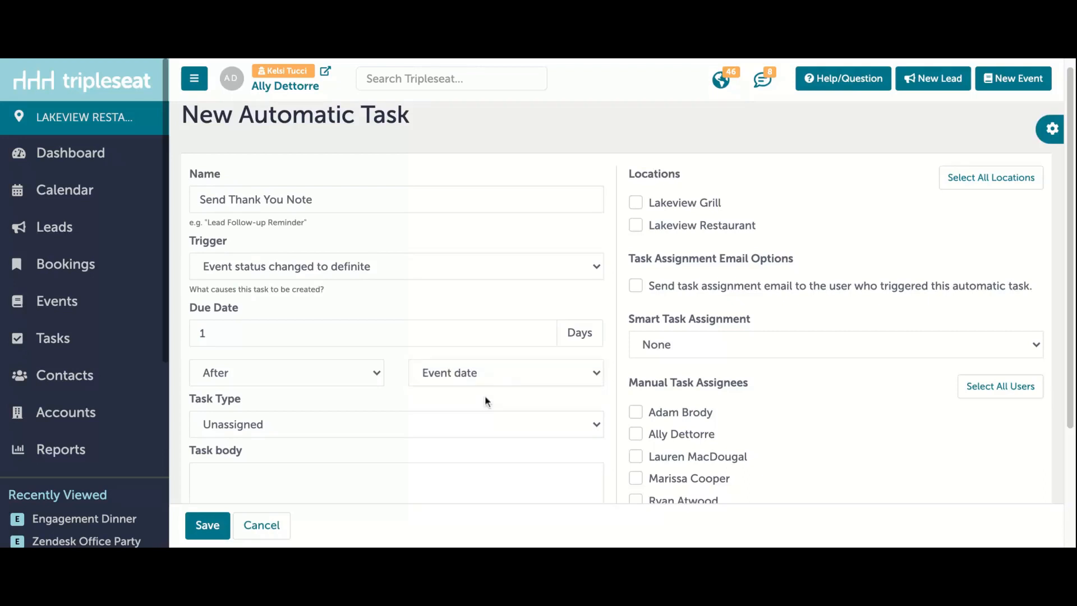
Step: Set the task type to Follow Up and enter the task body "Send a thank you note to the guest!"
scroll(489, 390, "down", 1)
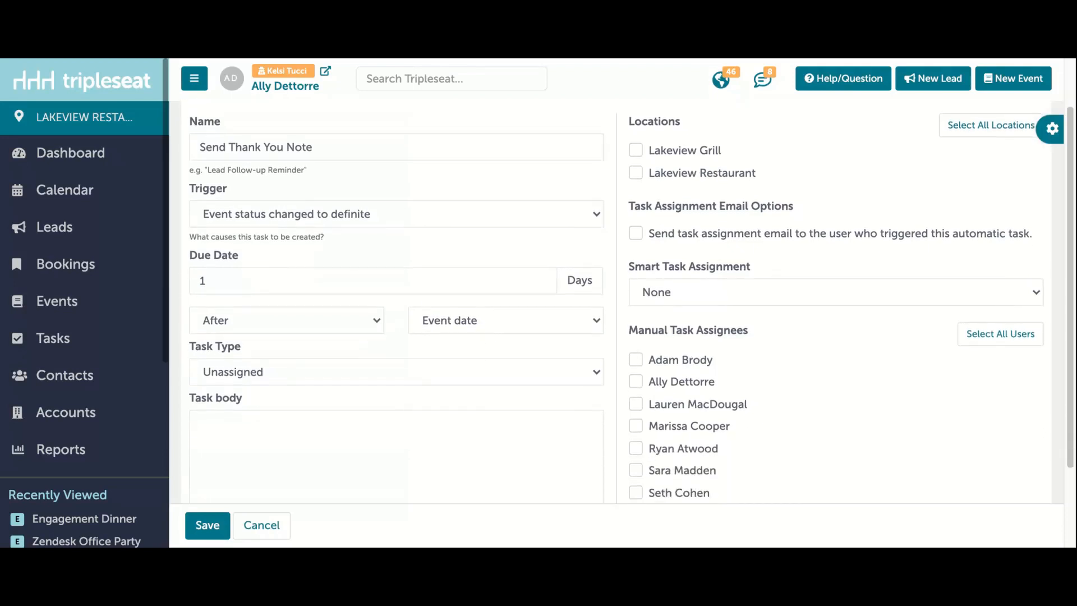
left_click(493, 383)
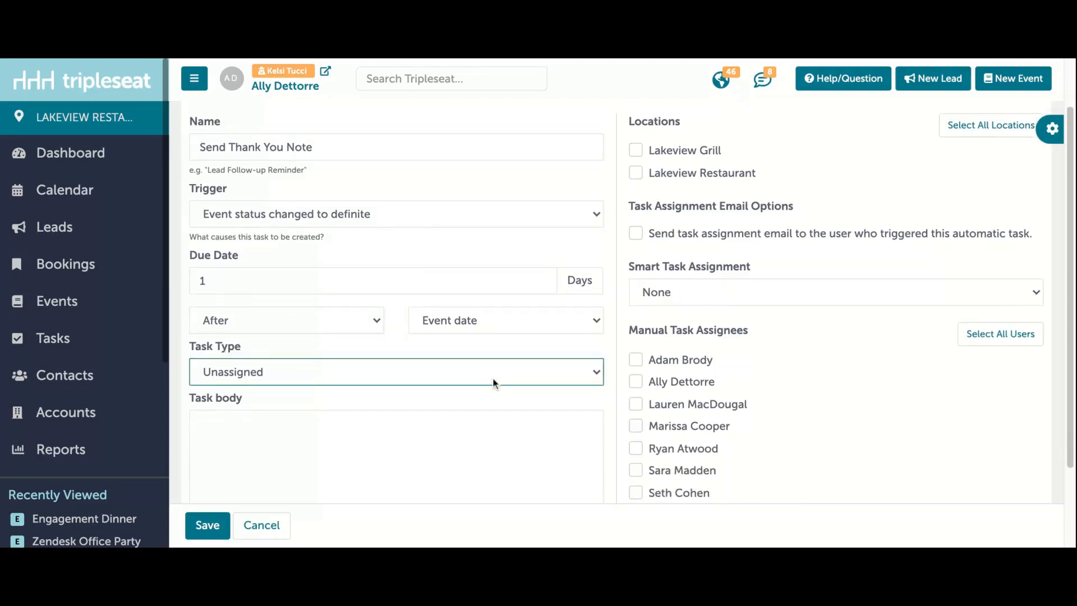
left_click(519, 431)
left_click(495, 442)
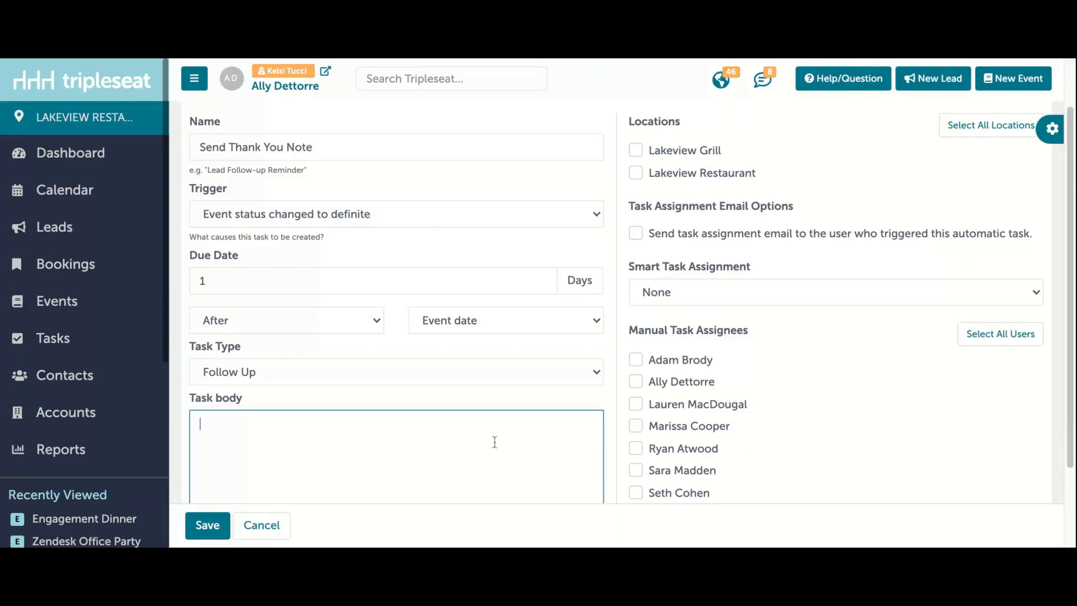
type("Send a thank you note to the guest!")
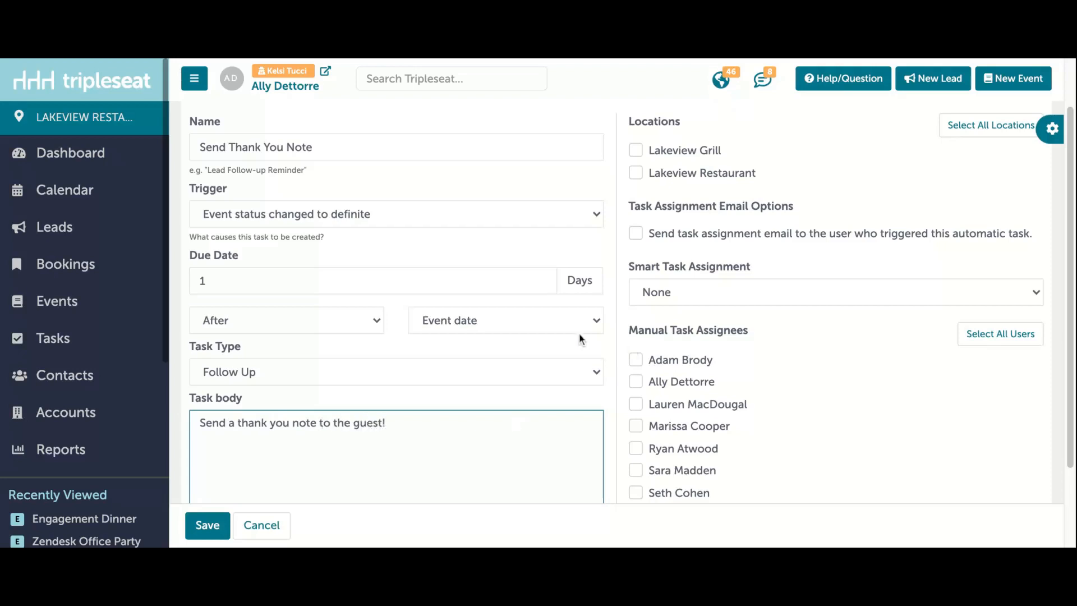
left_click(600, 248)
Step: Apply the automatic task to all locations, Lakeview Grill and Lakeview Restaurant
scroll(687, 156, "up", 1)
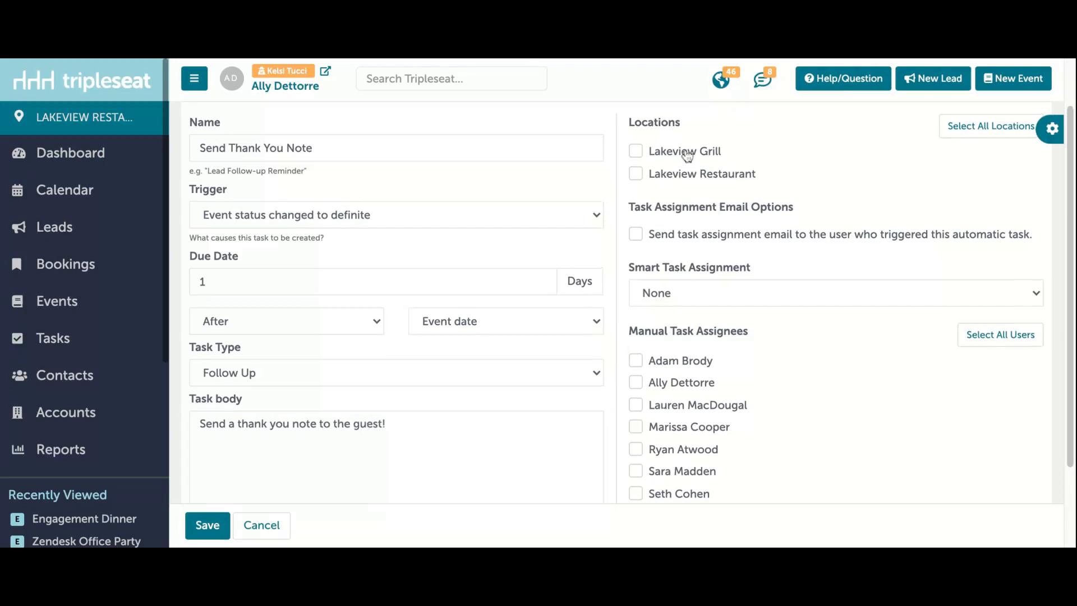
left_click(962, 160)
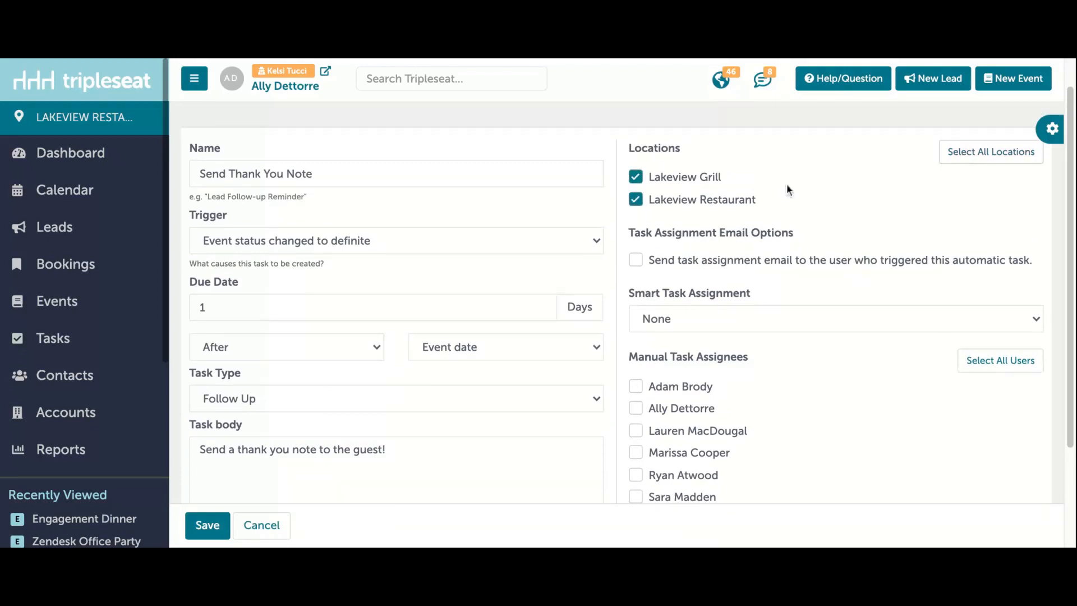
Step: Choose a smart task assignment option for the thank-you task instead of manual assignees and save the automatic task
scroll(787, 185, "down", 2)
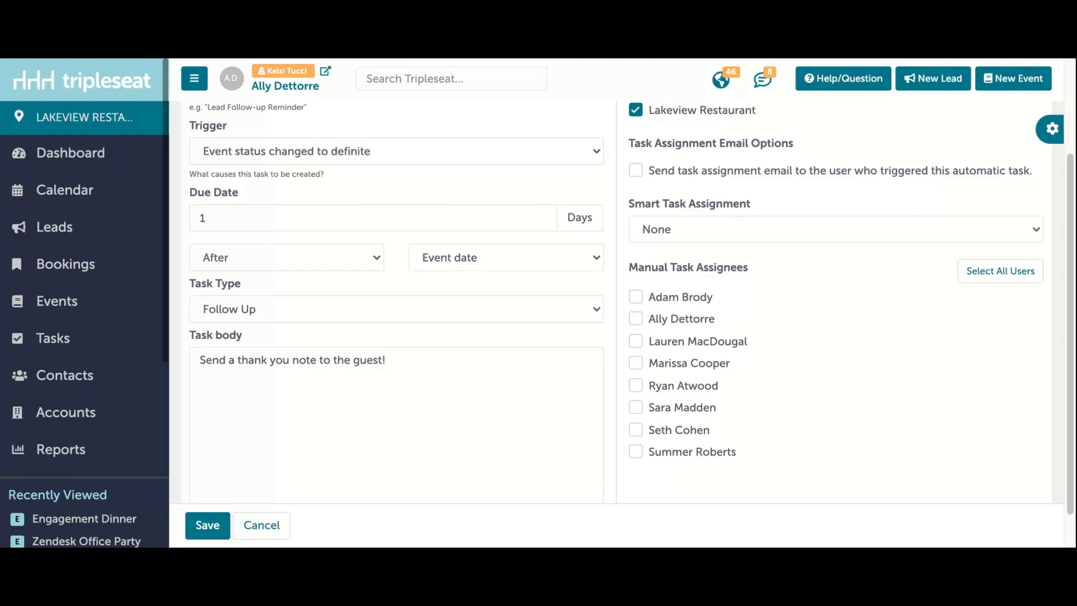
left_click(698, 390)
left_click(698, 389)
left_click(803, 223)
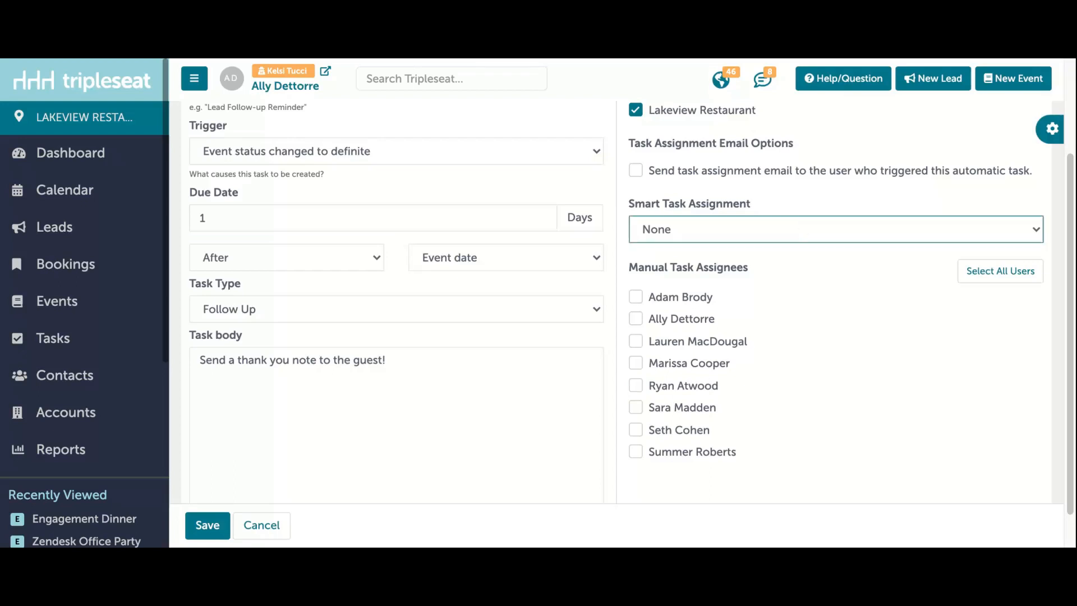
left_click(797, 248)
left_click(209, 524)
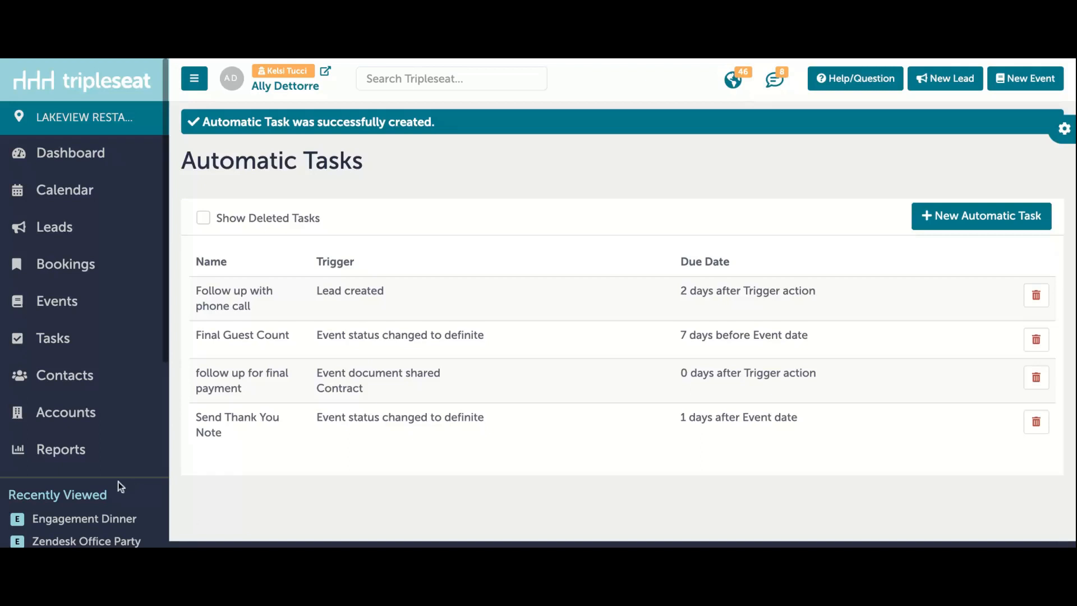
Step: Open the Discussion Email Templates settings
scroll(118, 481, "down", 5)
left_click(82, 490)
scroll(600, 401, "down", 4)
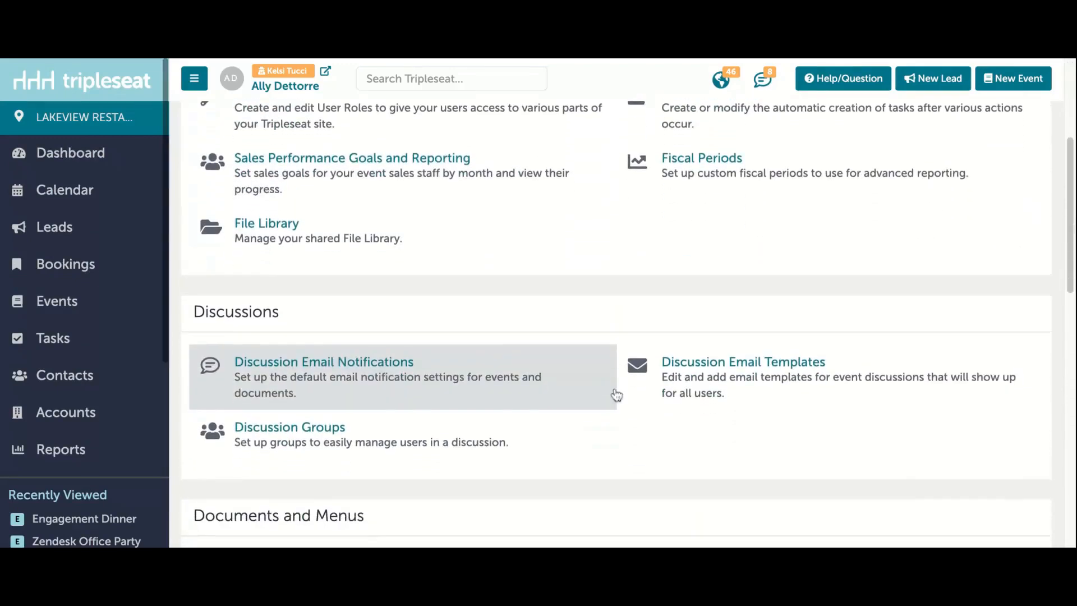
left_click(743, 379)
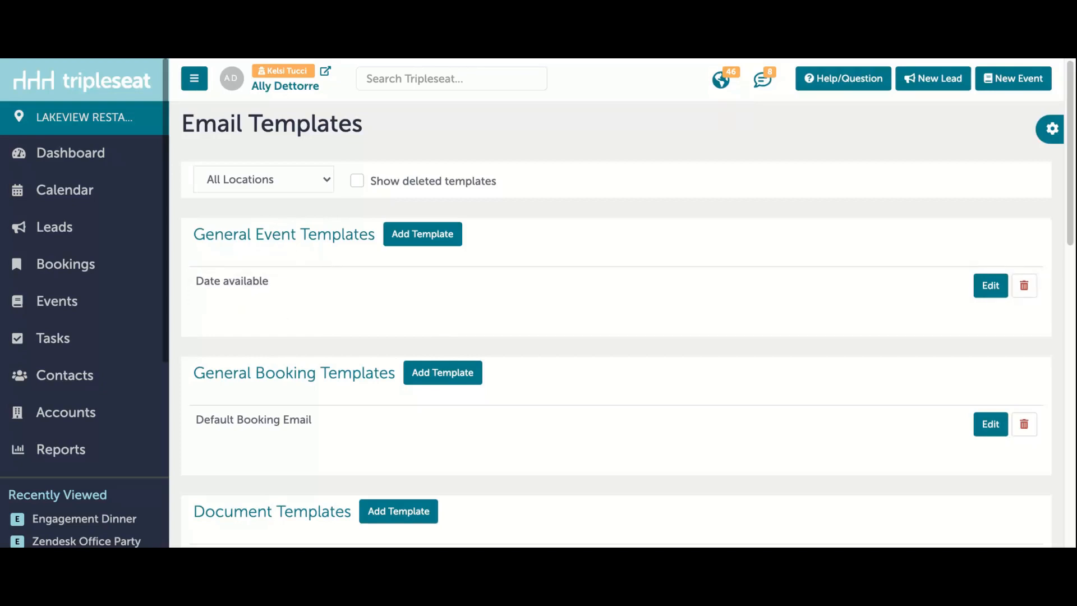
Step: Review the existing event, booking, document, lead and payment email templates
scroll(618, 326, "down", 2)
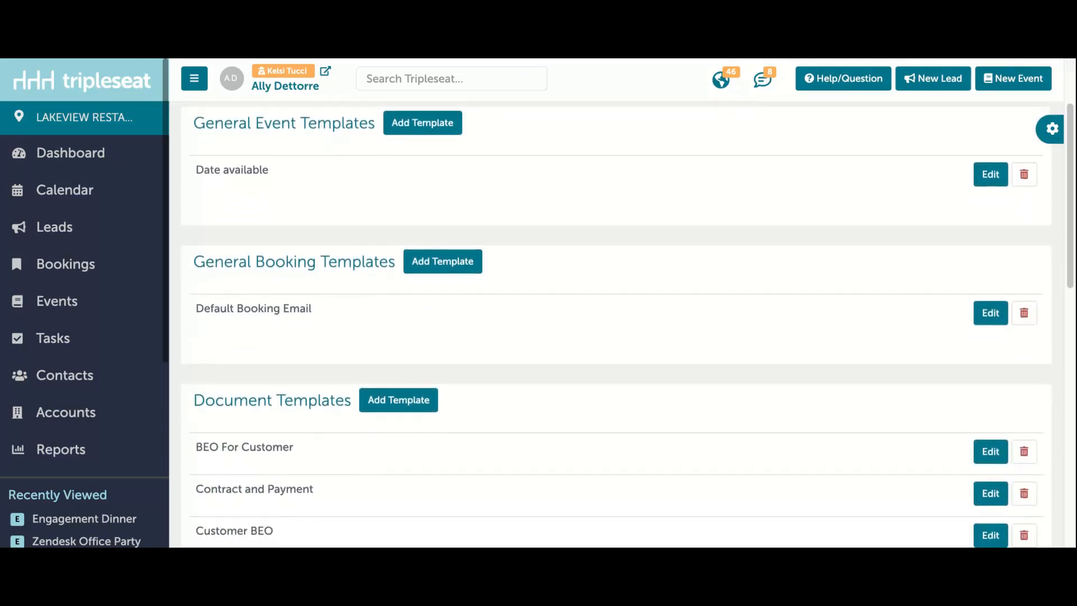
scroll(618, 325, "down", 1)
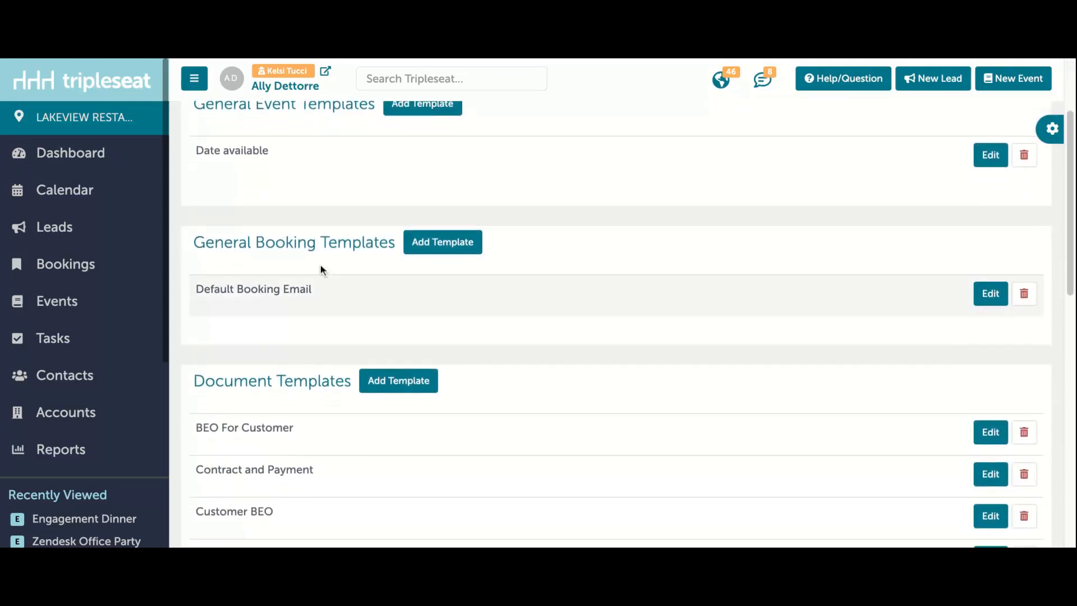
scroll(306, 331, "down", 1)
scroll(305, 331, "down", 3)
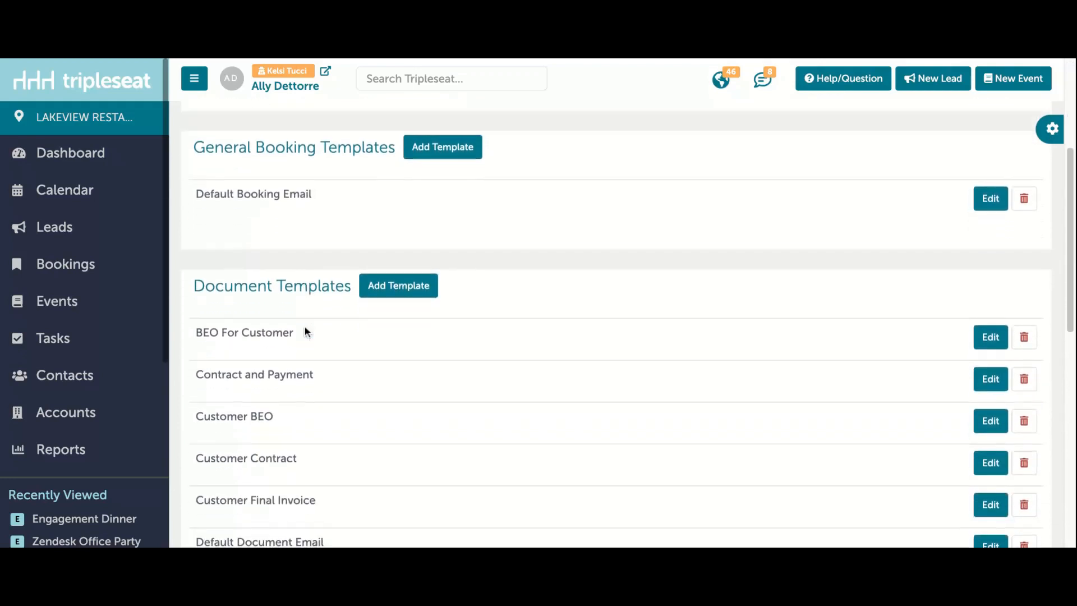
scroll(306, 331, "down", 2)
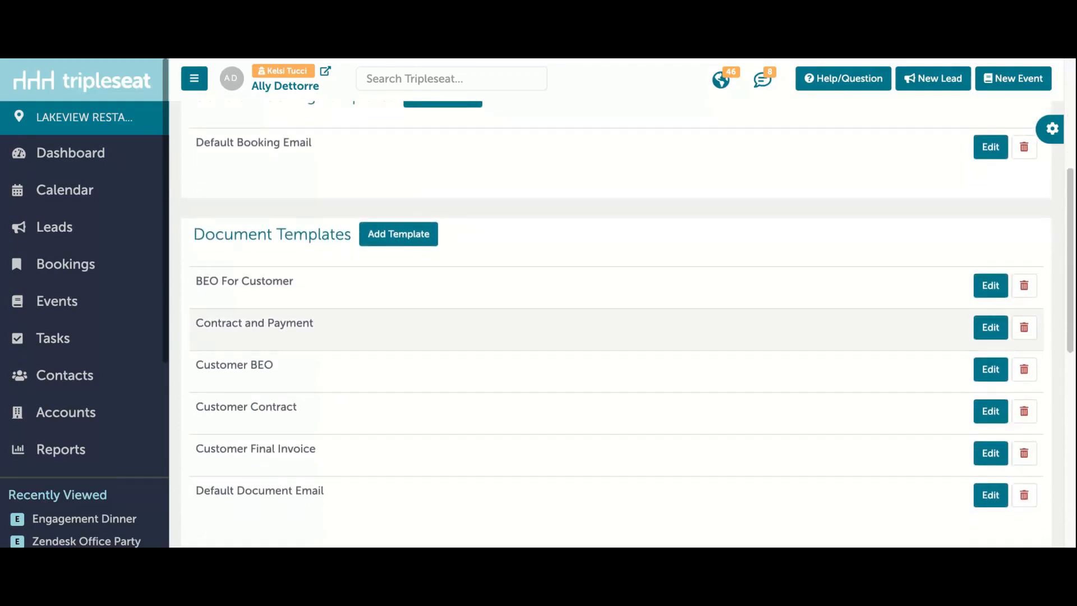
scroll(291, 365, "down", 8)
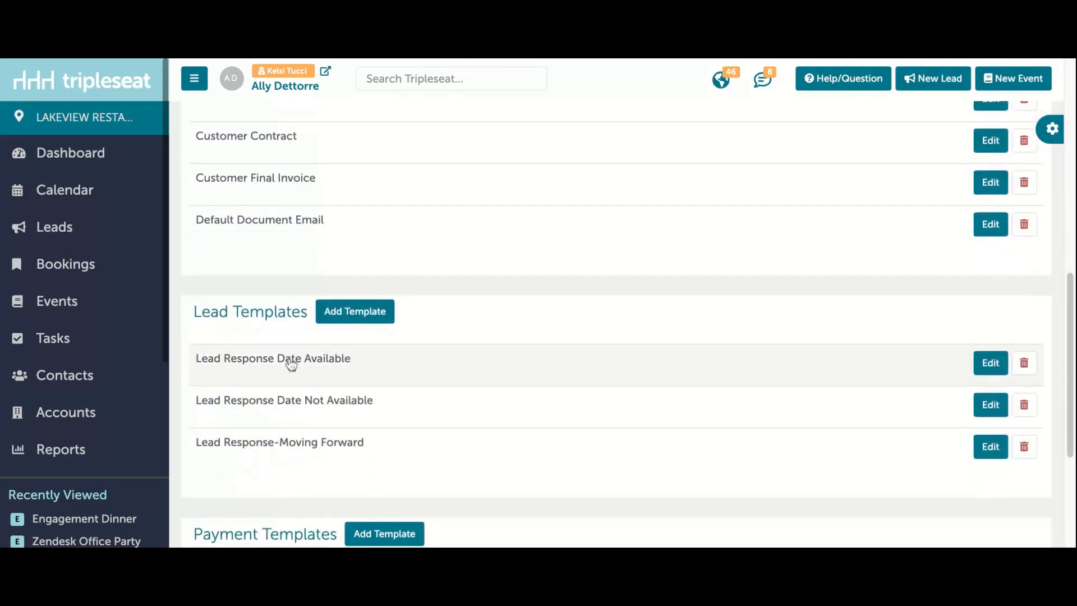
scroll(291, 412, "down", 1)
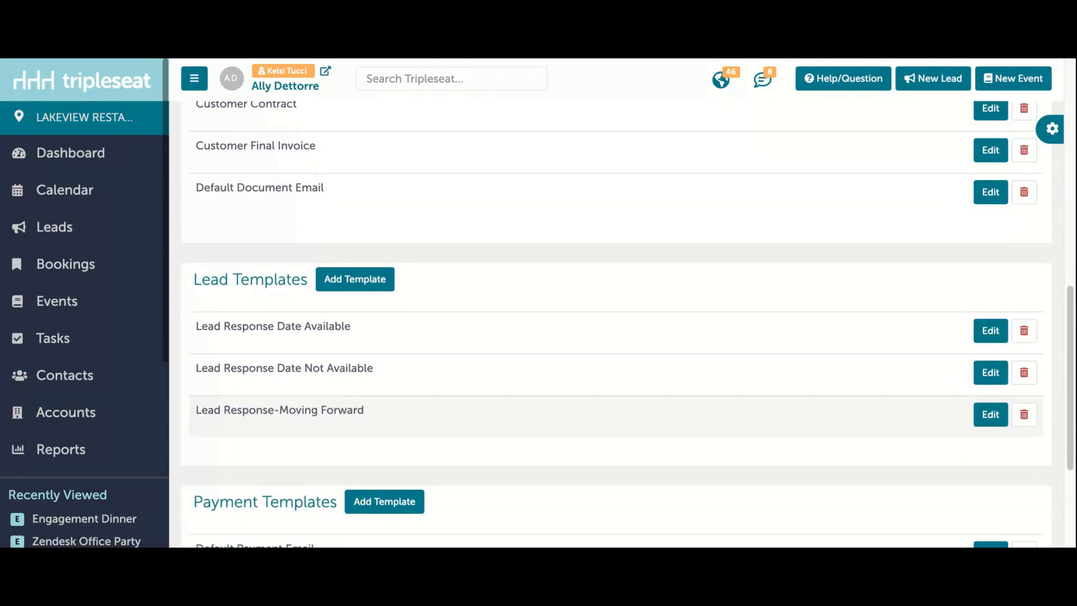
scroll(301, 478, "down", 6)
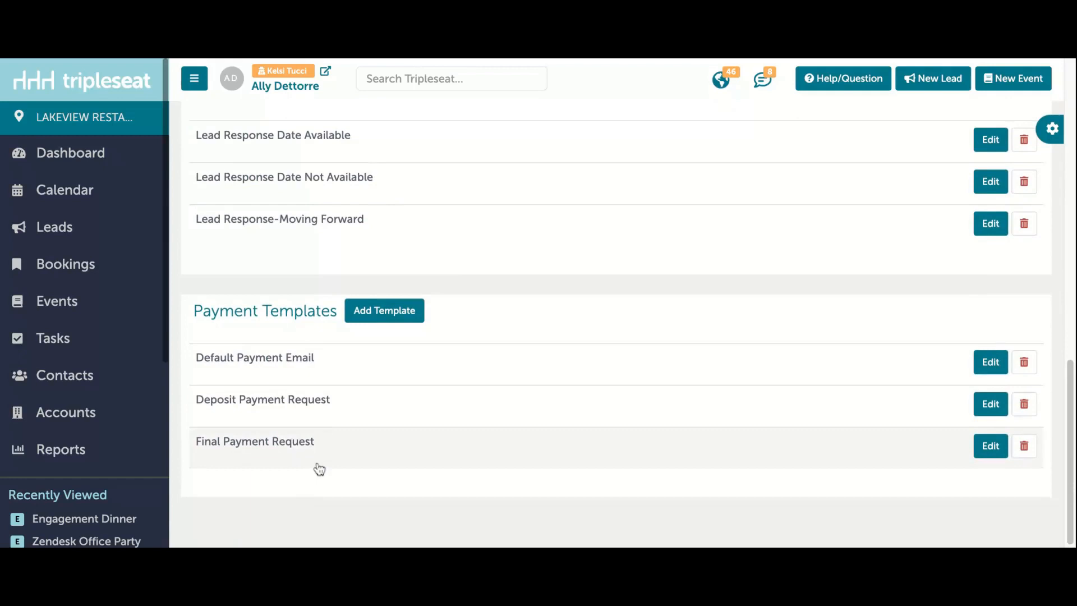
scroll(617, 326, "up", 20)
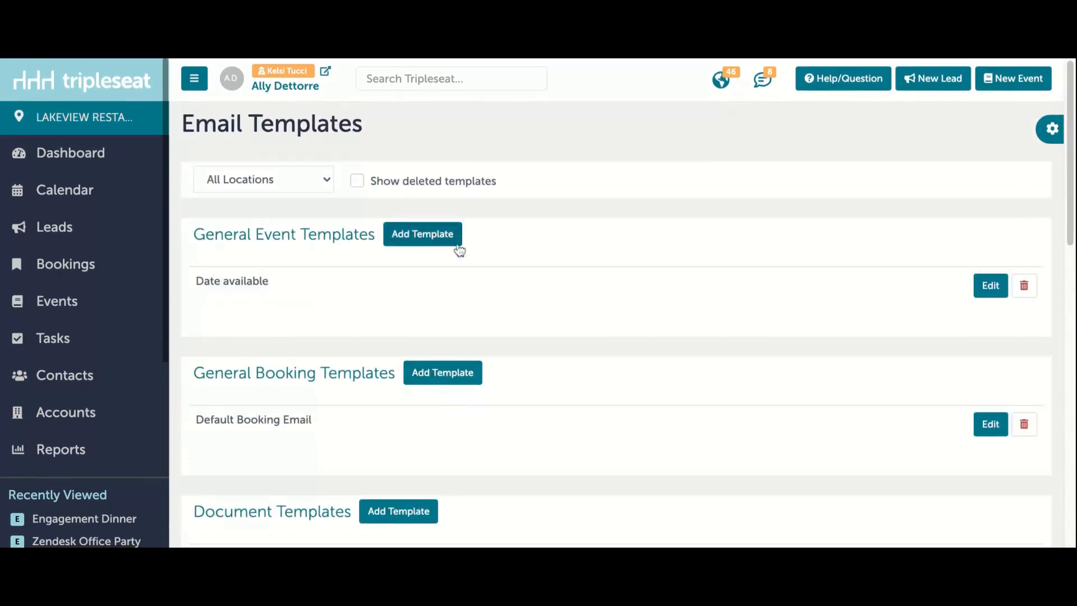
Step: Start a new general event email template named "Thank You Note" and apply it to all locations
left_click(436, 235)
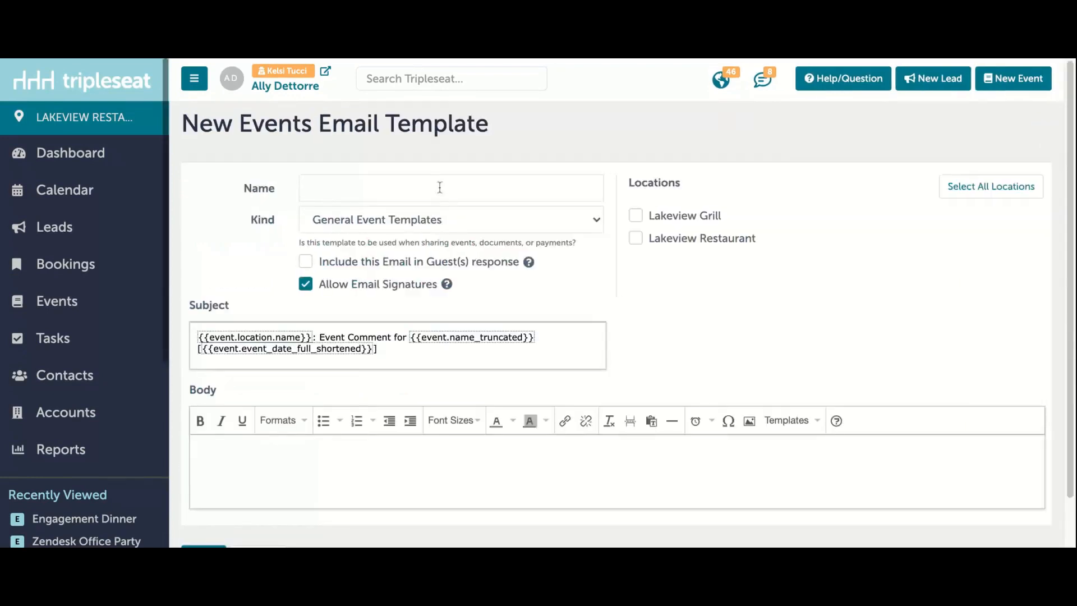
left_click(440, 187)
type("Thank ")
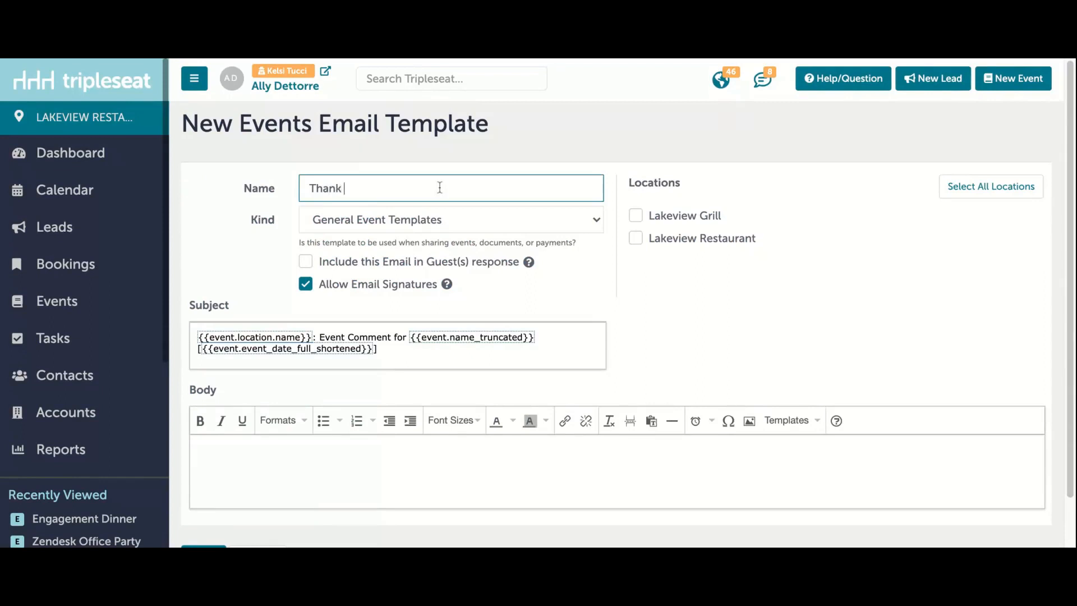
type("You Note")
left_click(480, 164)
left_click(991, 189)
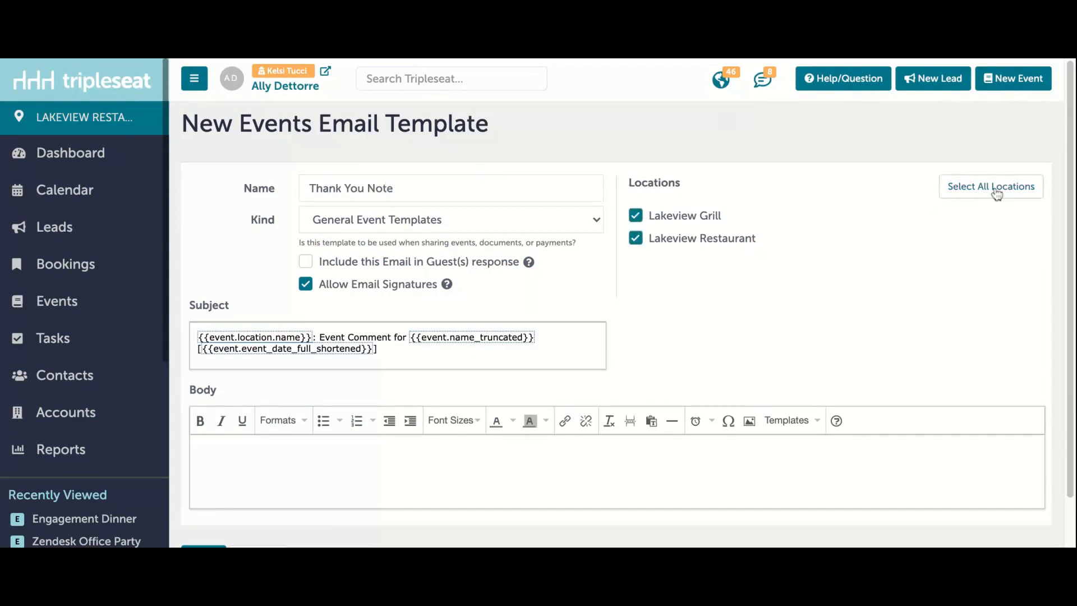
Step: Paste the prepared thank-you message into the template body and insert the contact's First Name field after "Hello"
scroll(527, 333, "down", 1)
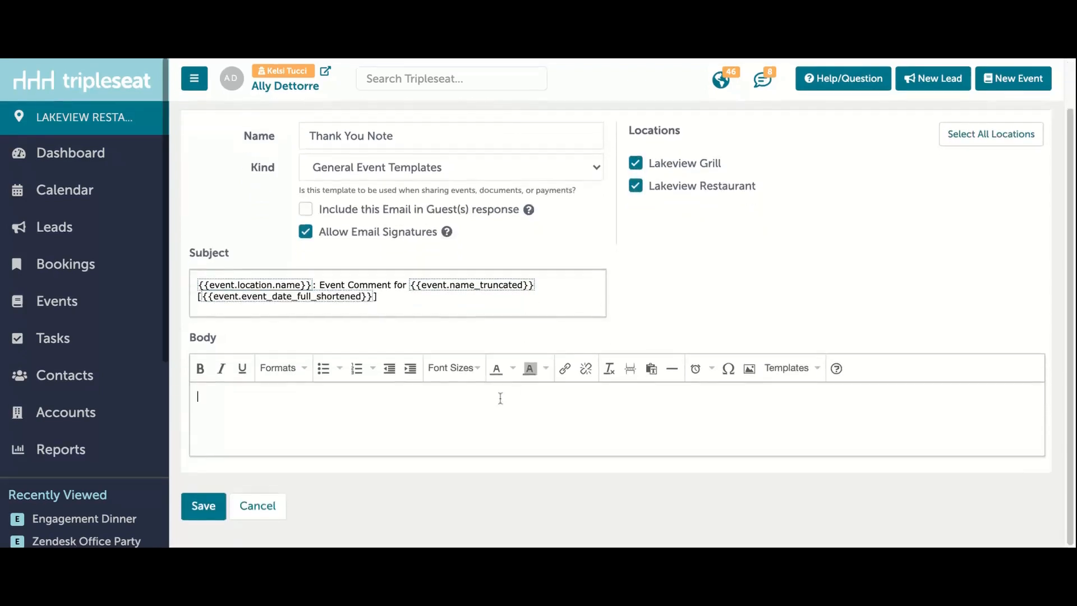
left_click(501, 398)
type("Hello, Thank you for having your event with us yesterday! I heard nothing but great feedback from my team but wanted to see if there was any feedback you wanted to share as well. Below you'll find a link to a final invoice. Please let me know if there is anything else you need for your records. We'd also love to hear some feedback about your event. Please take 5 minutes to complete our Post-Event Survey. Please do not hesitate to reach out with future inquiries. I hope to work with you again soon.")
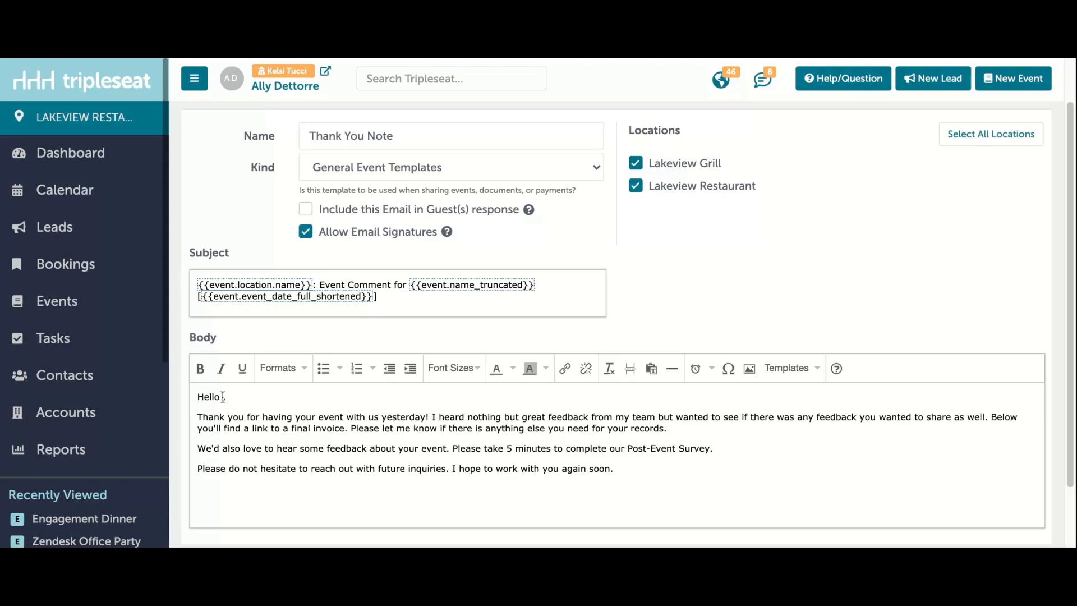
right_click(223, 396)
mouse_move(286, 340)
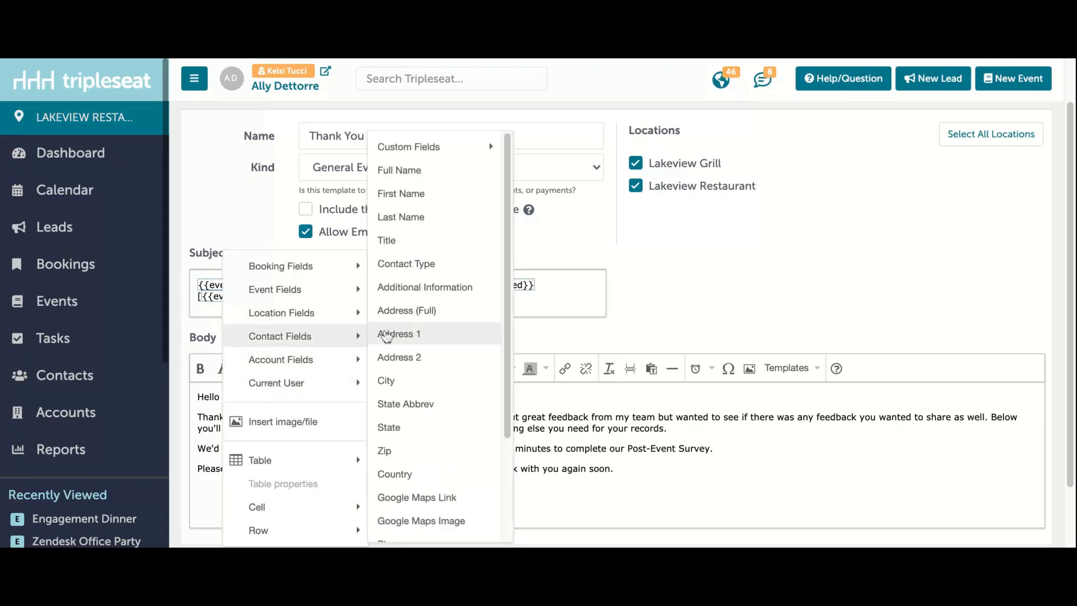
left_click(427, 197)
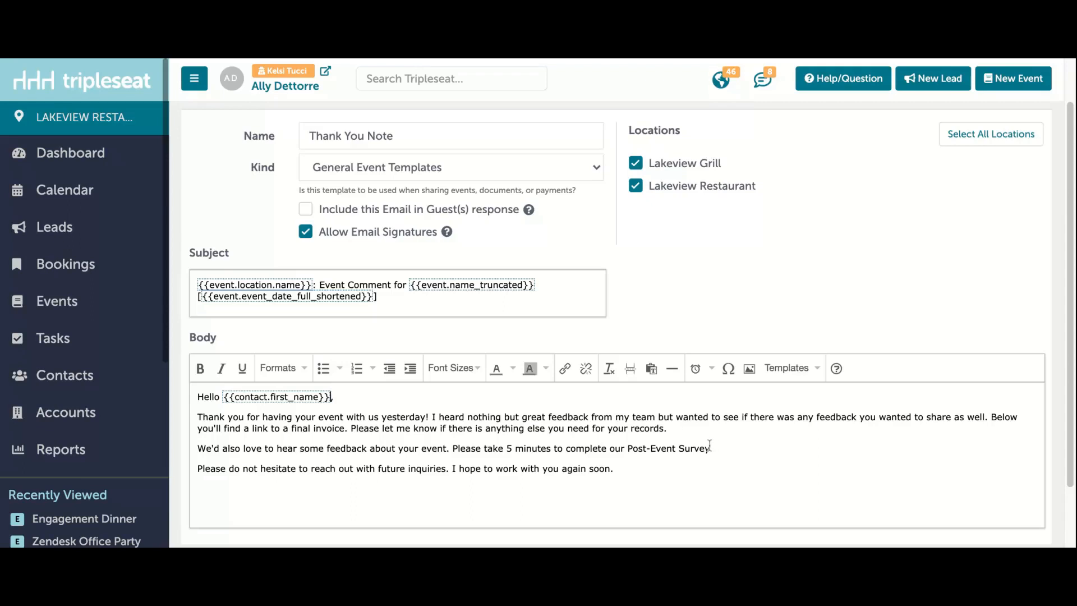
Step: Link the words "Post-Event Survey" in the template body to surveymonkey.com
left_click_drag(709, 447, 627, 448)
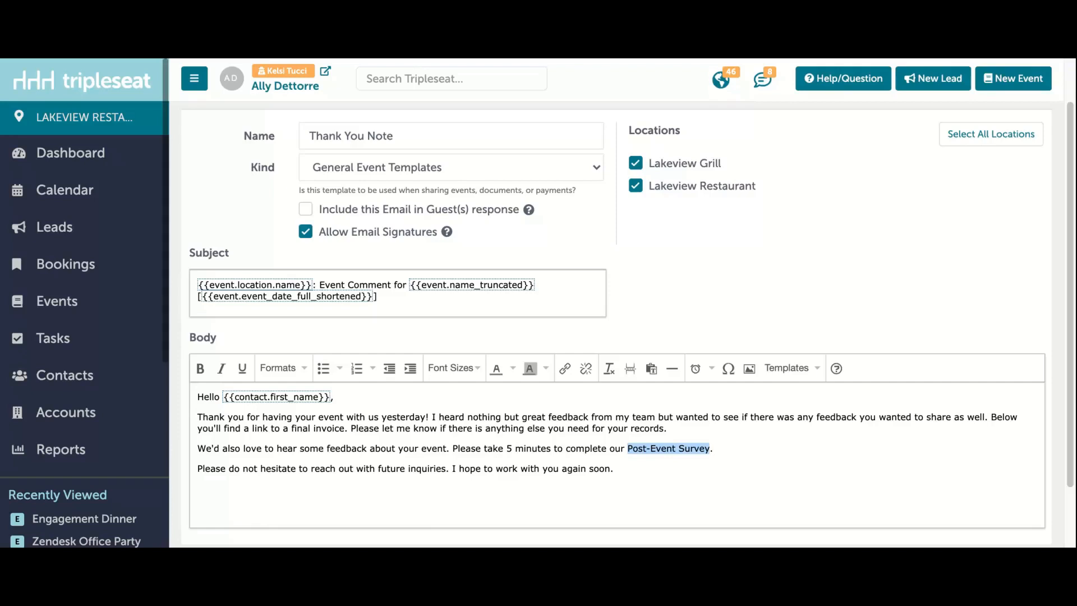
left_click(565, 368)
type("surveymonkey.com")
left_click(639, 391)
left_click(763, 439)
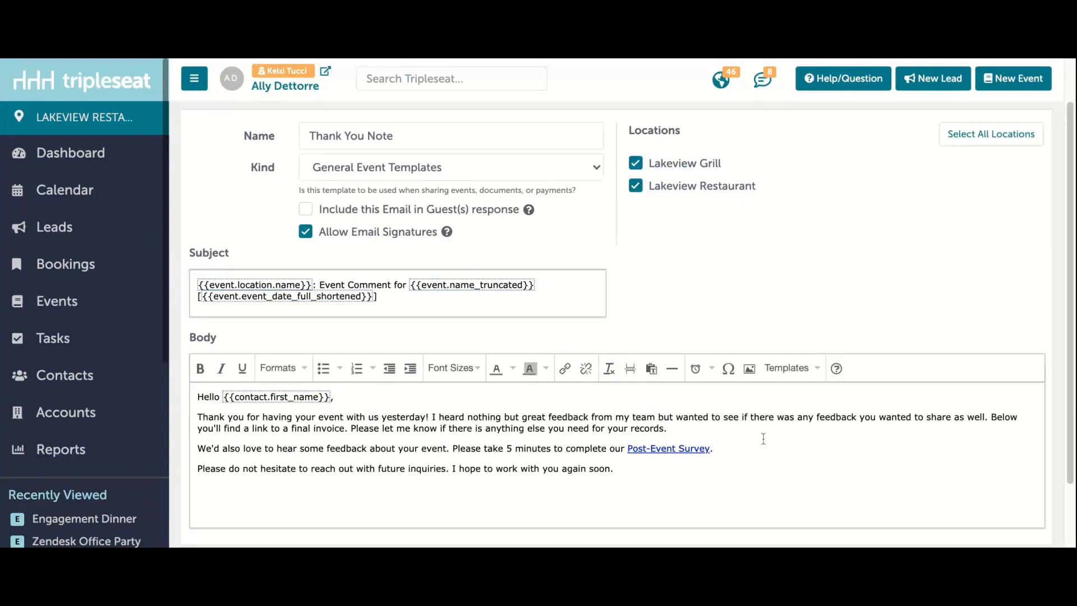
Step: Insert the dining room photo on a new line below the closing paragraph, shrink it to about 60% of its width, and save the template
left_click(701, 471)
key("Return")
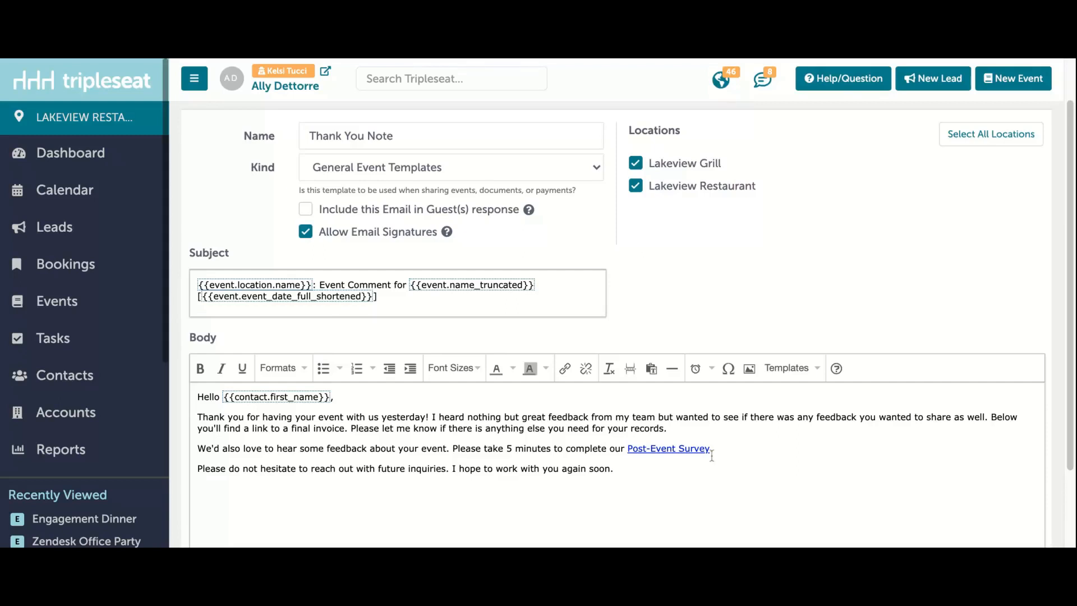
left_click(750, 368)
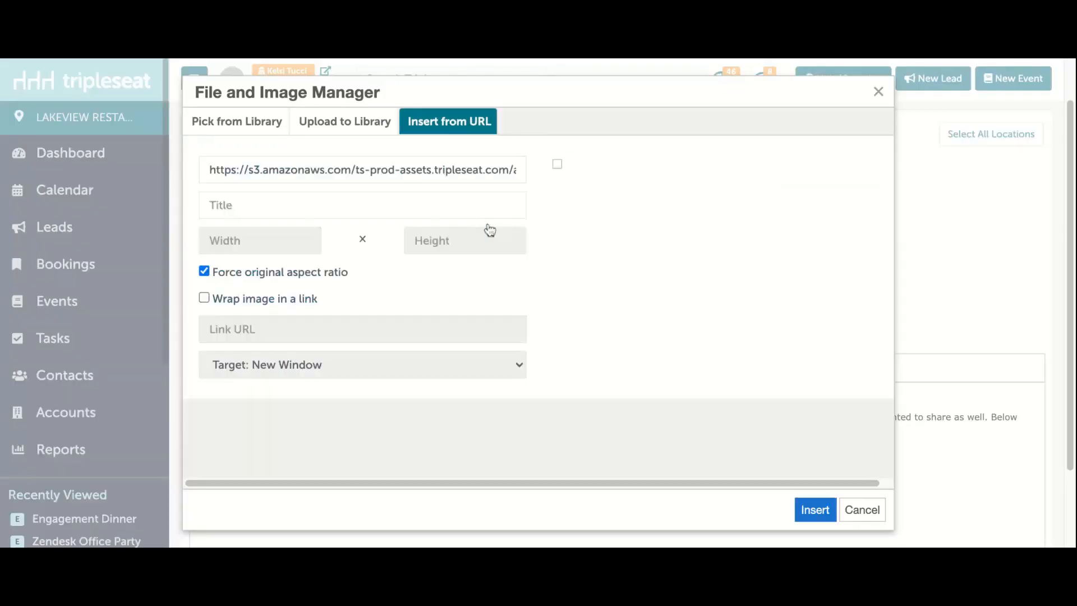
left_click(815, 510)
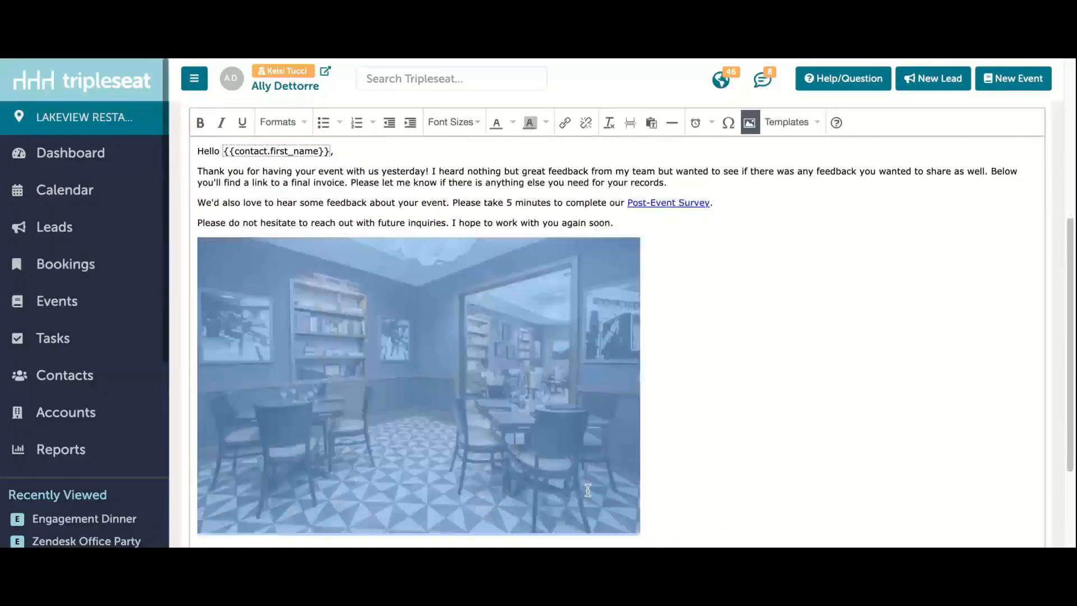
left_click_drag(641, 533, 460, 412)
left_click(562, 405)
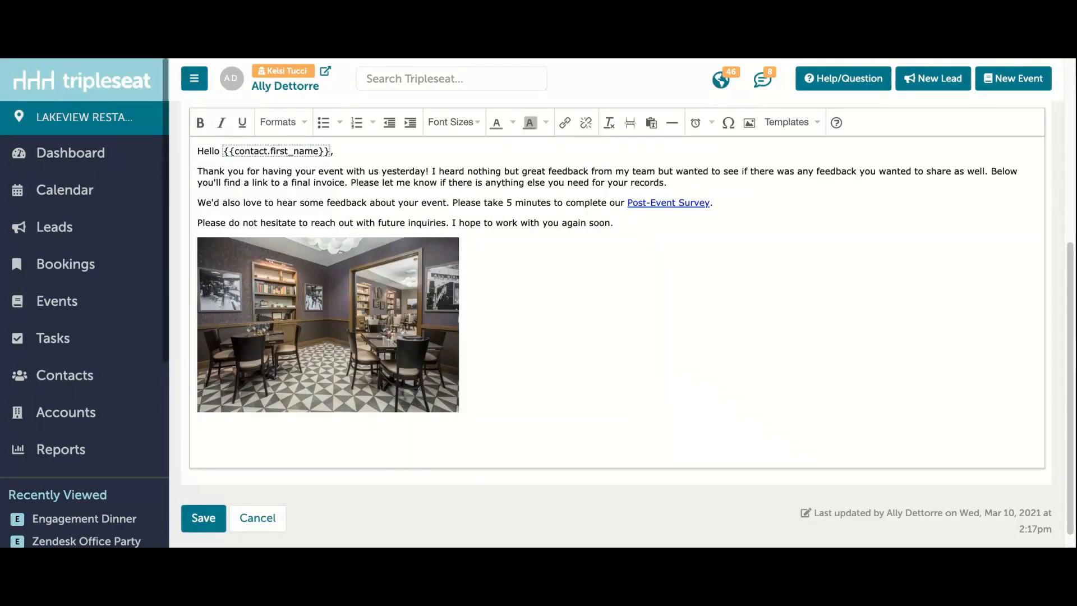
left_click(211, 519)
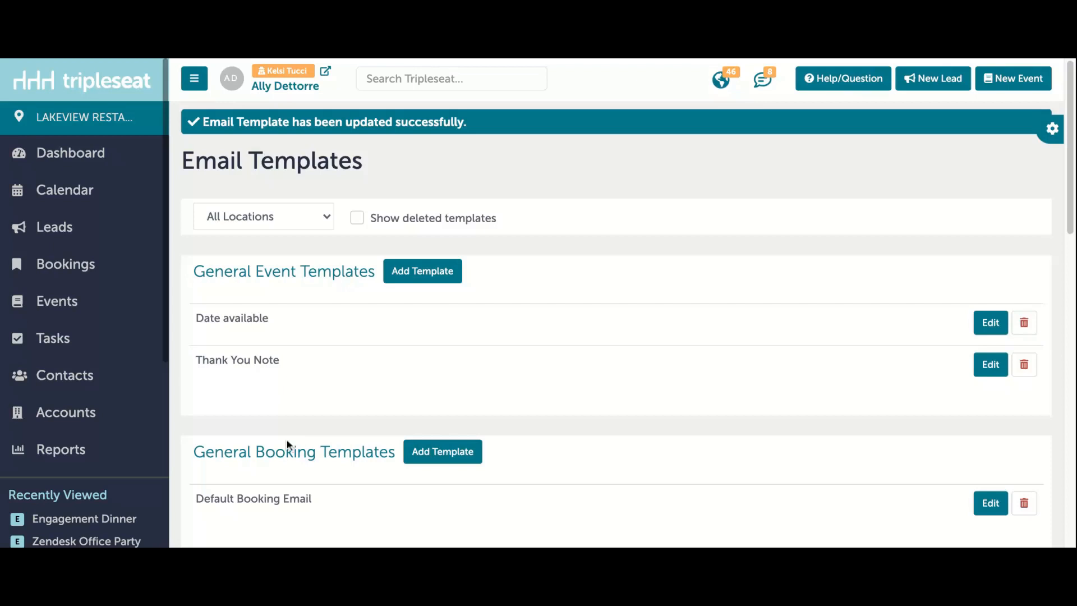
Step: Open the Zendesk Office Party event and change its status to Definite, saving the update
left_click(92, 542)
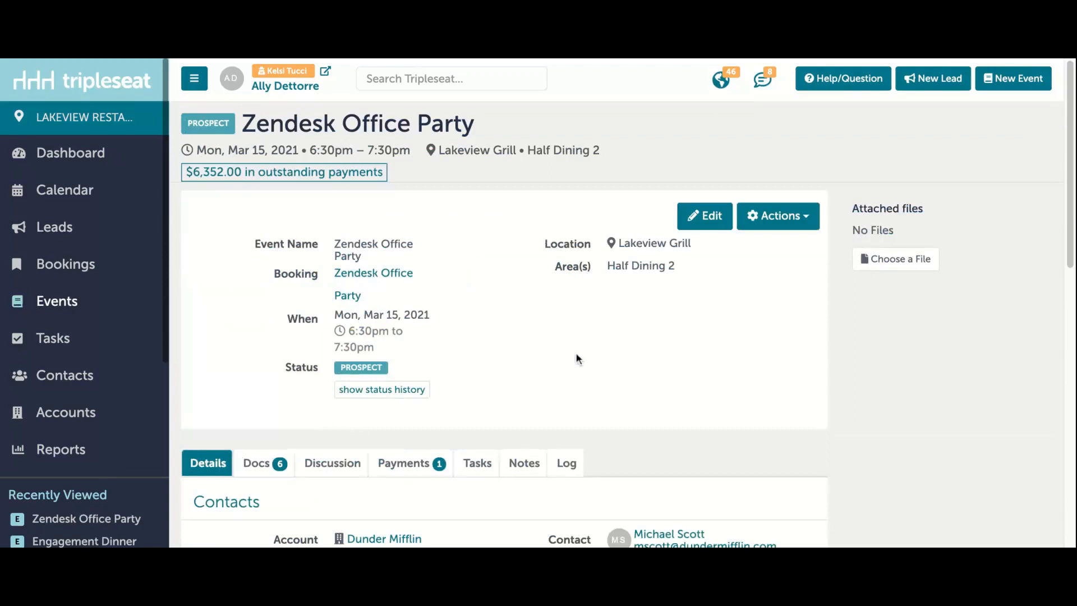
scroll(578, 359, "down", 1)
left_click(712, 187)
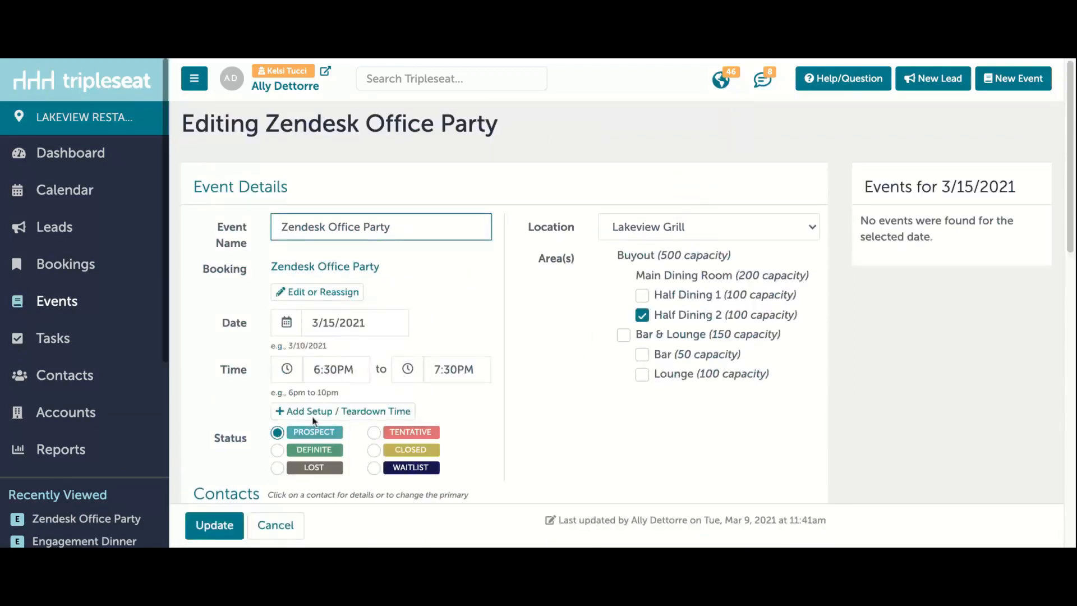
left_click(277, 452)
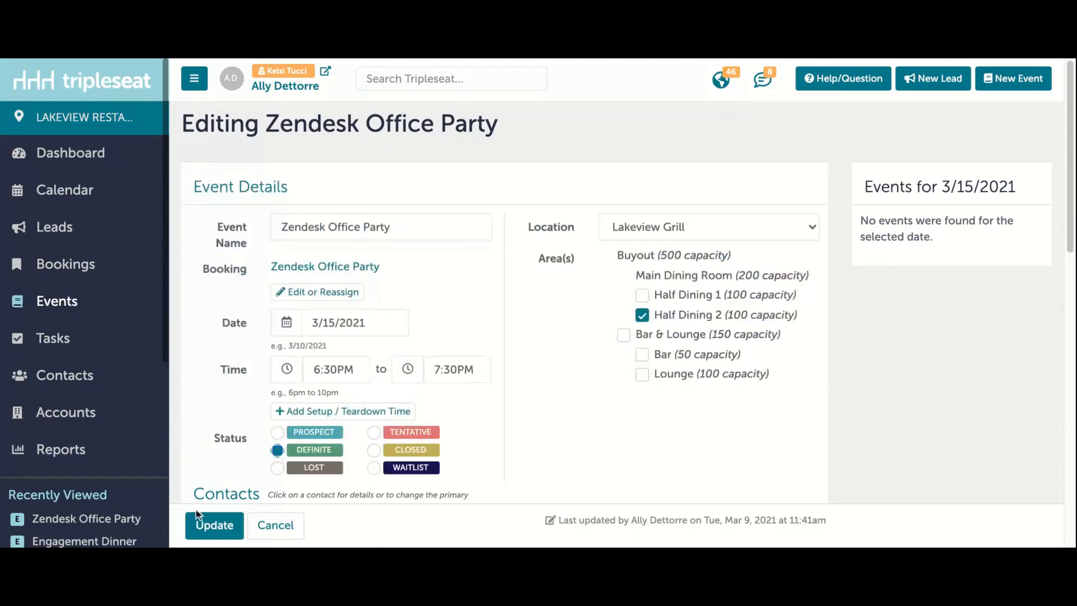
left_click(215, 529)
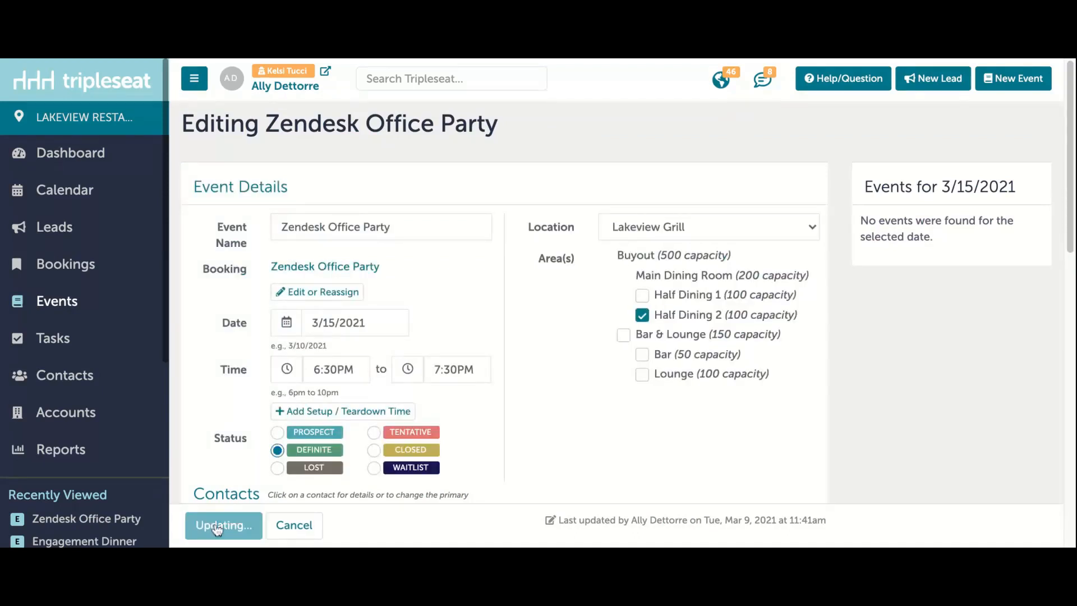
Step: Check the Zendesk Office Party event's tasks for the automatically created thank-you task
scroll(365, 447, "down", 3)
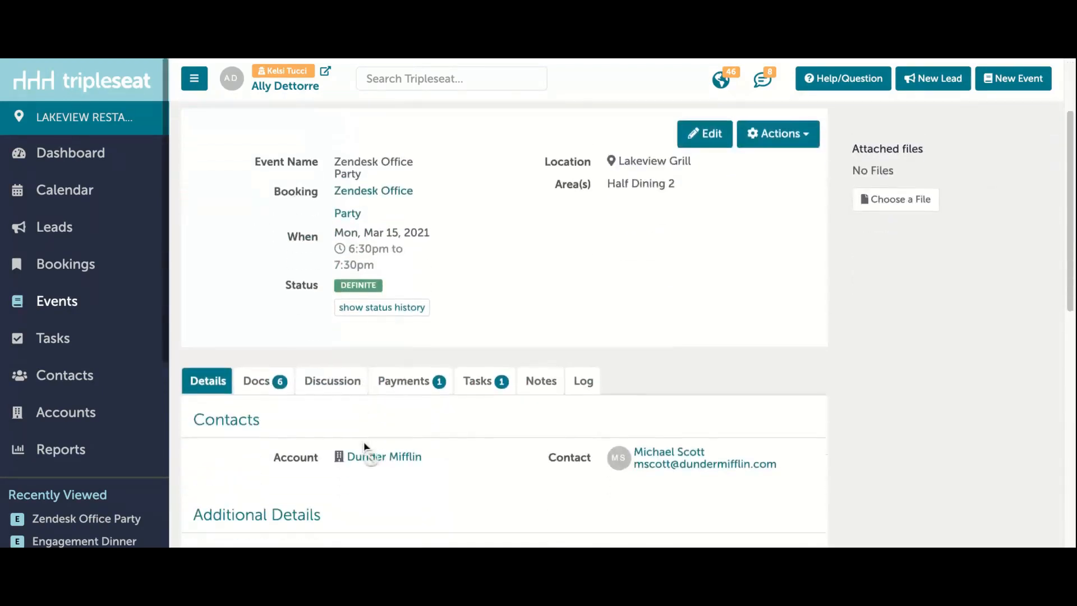
left_click(486, 385)
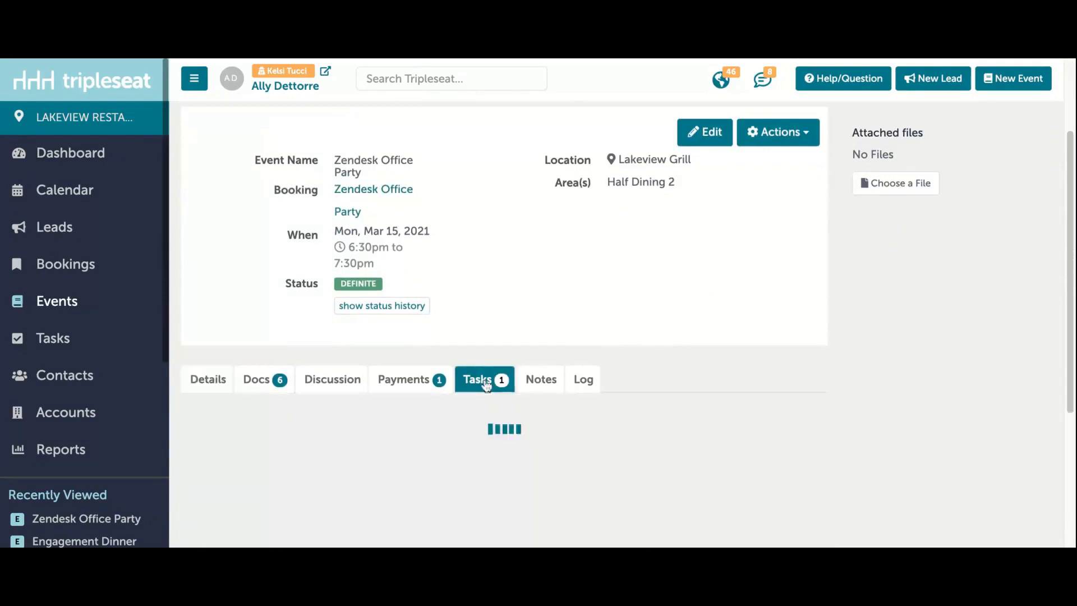
scroll(468, 381, "down", 2)
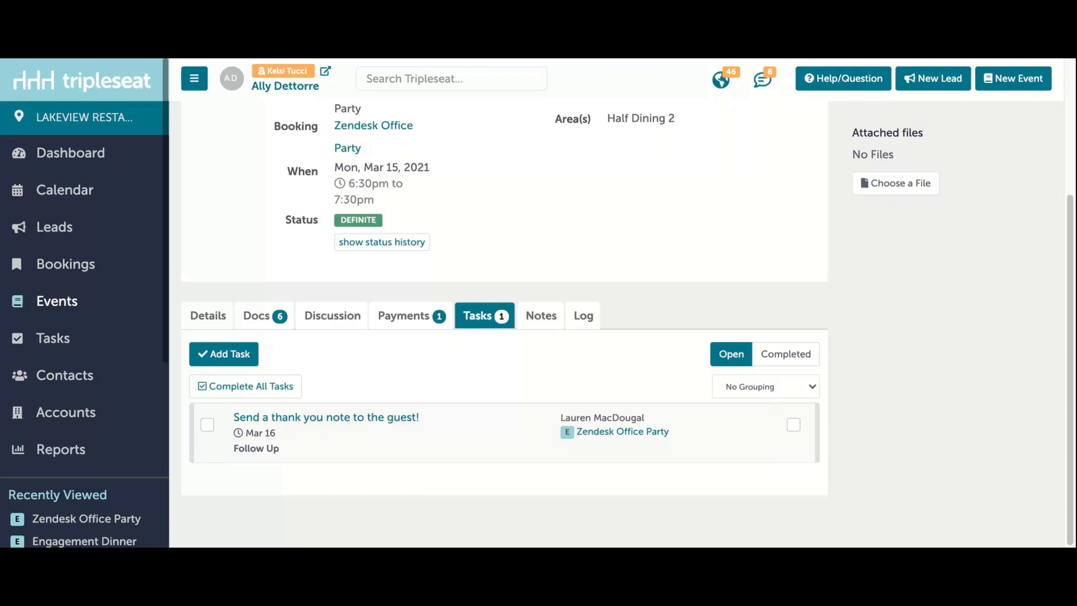
Step: Start an email in the event's guest General Discussion with the email editor, using the Thank You Note template
left_click(339, 321)
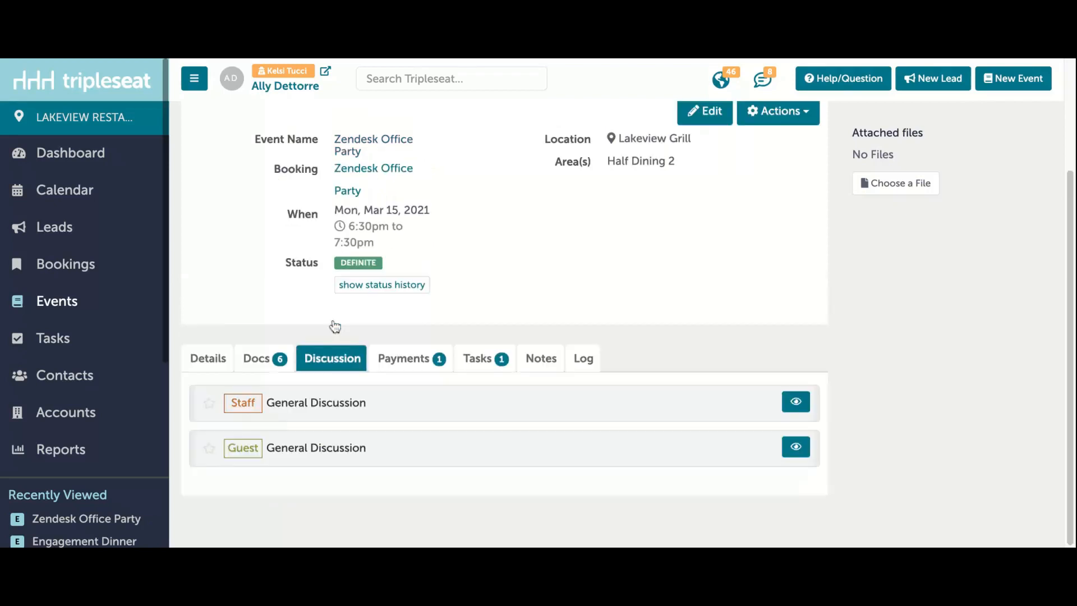
left_click(346, 452)
scroll(353, 446, "down", 1)
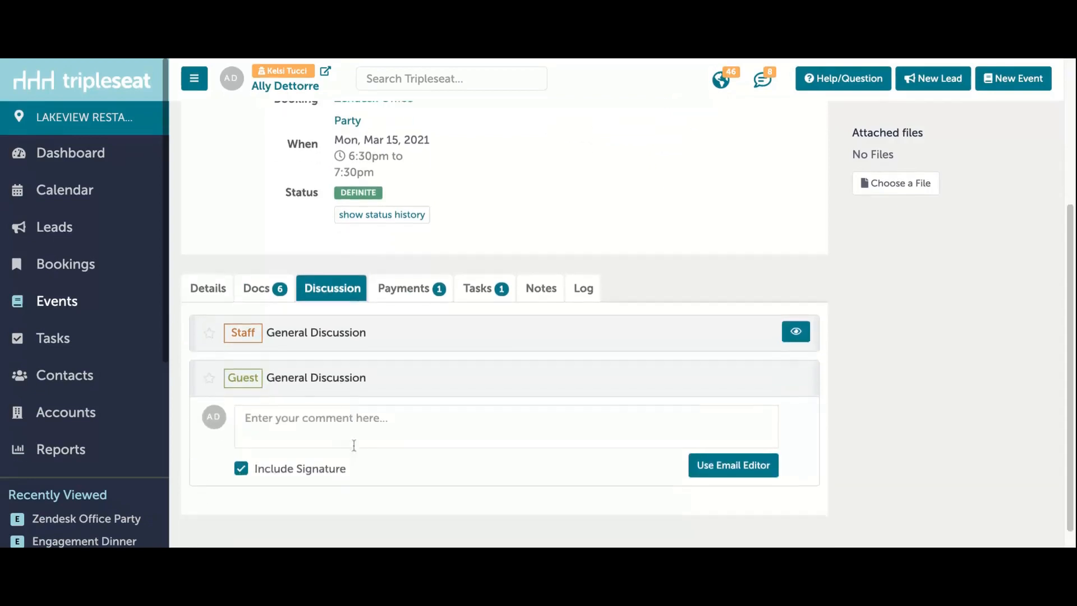
left_click(761, 467)
left_click(211, 323)
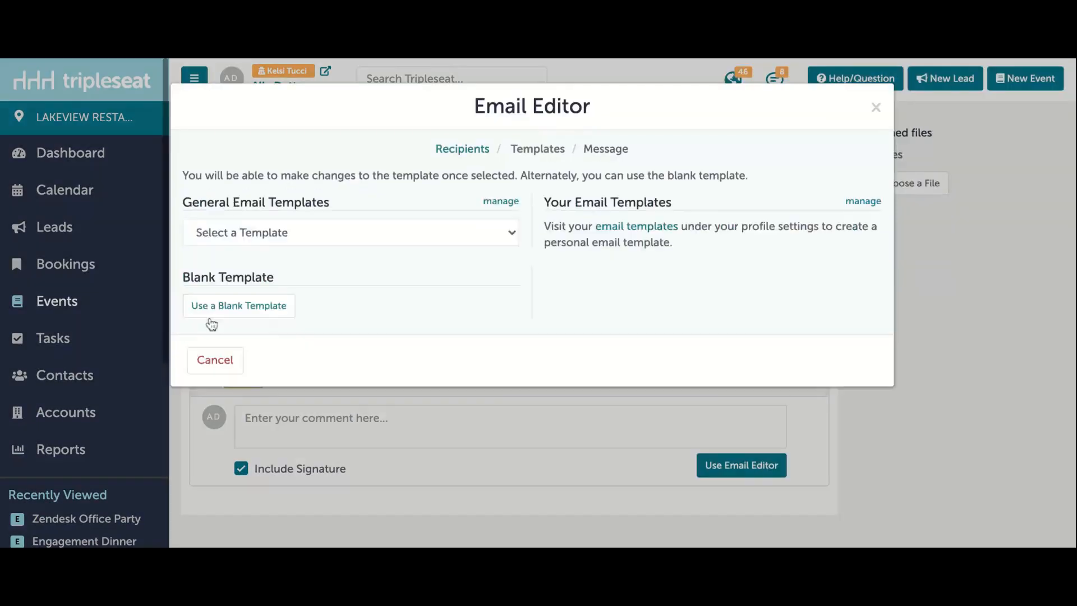
left_click(335, 233)
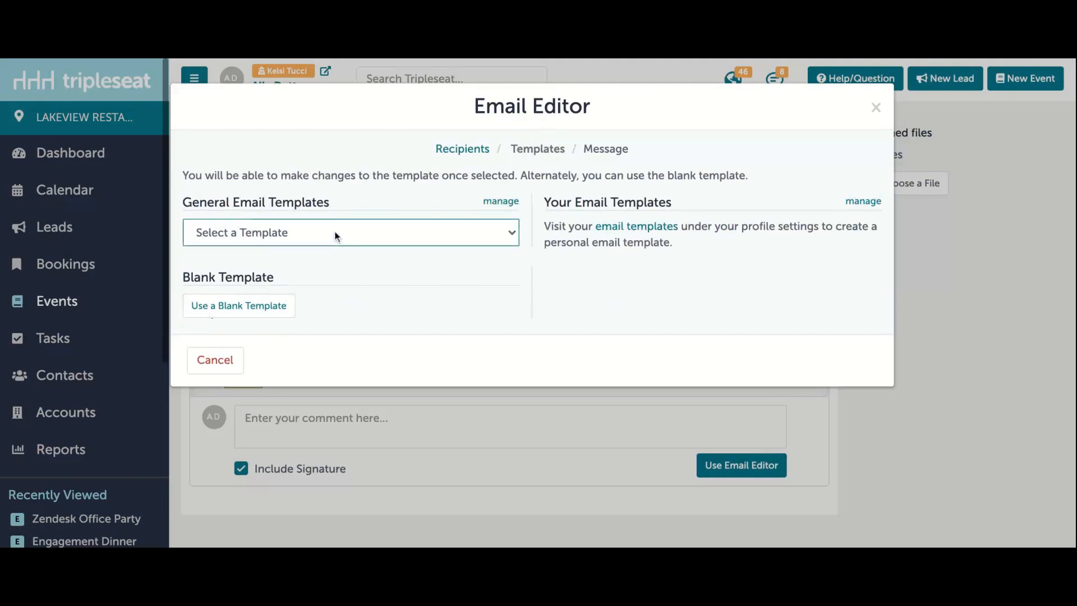
left_click(332, 418)
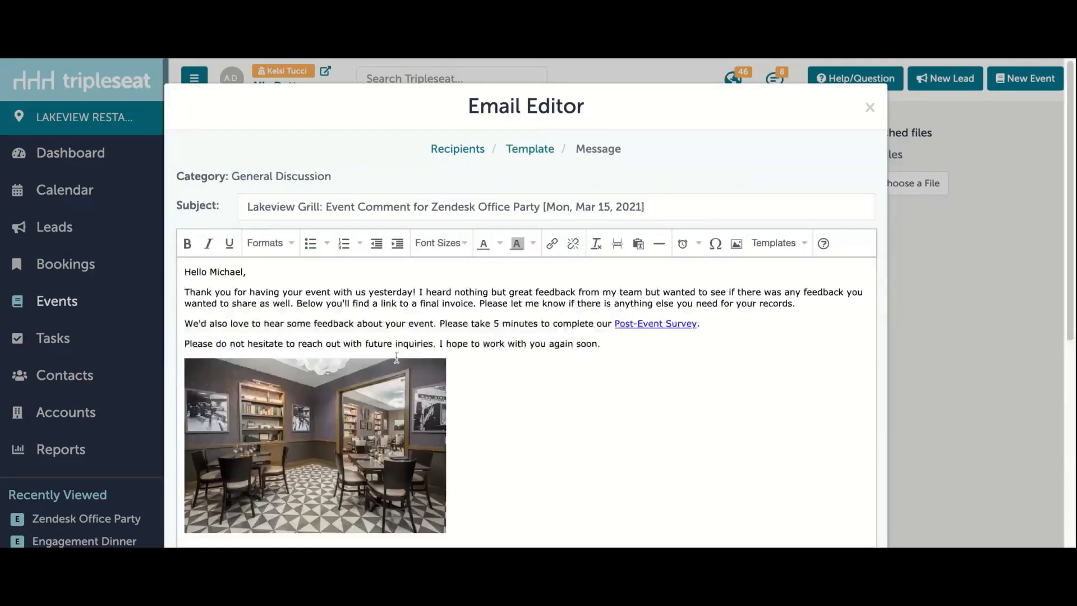
scroll(397, 357, "down", 1)
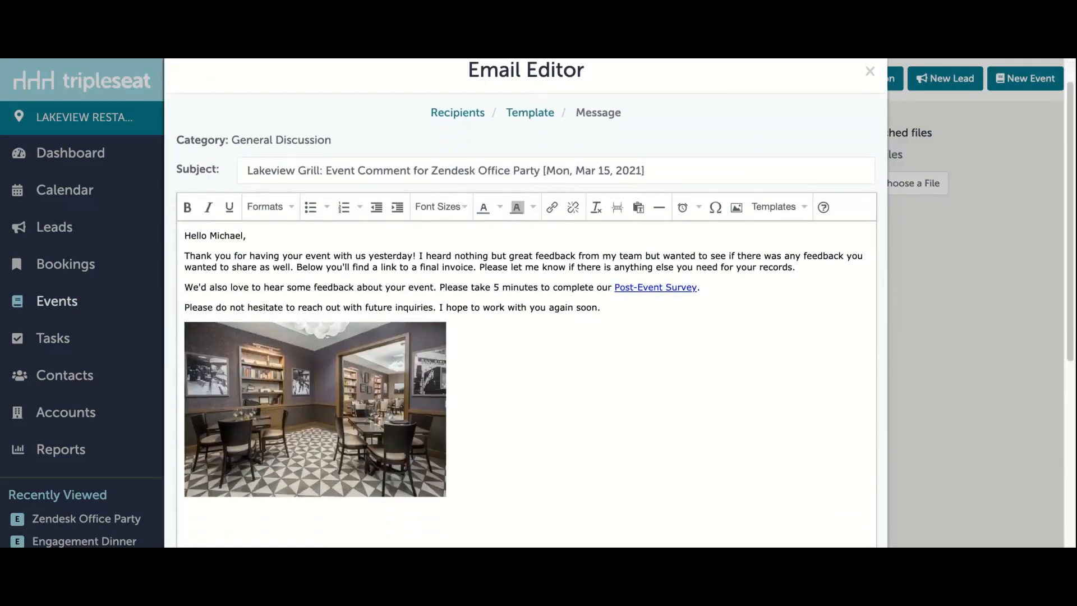
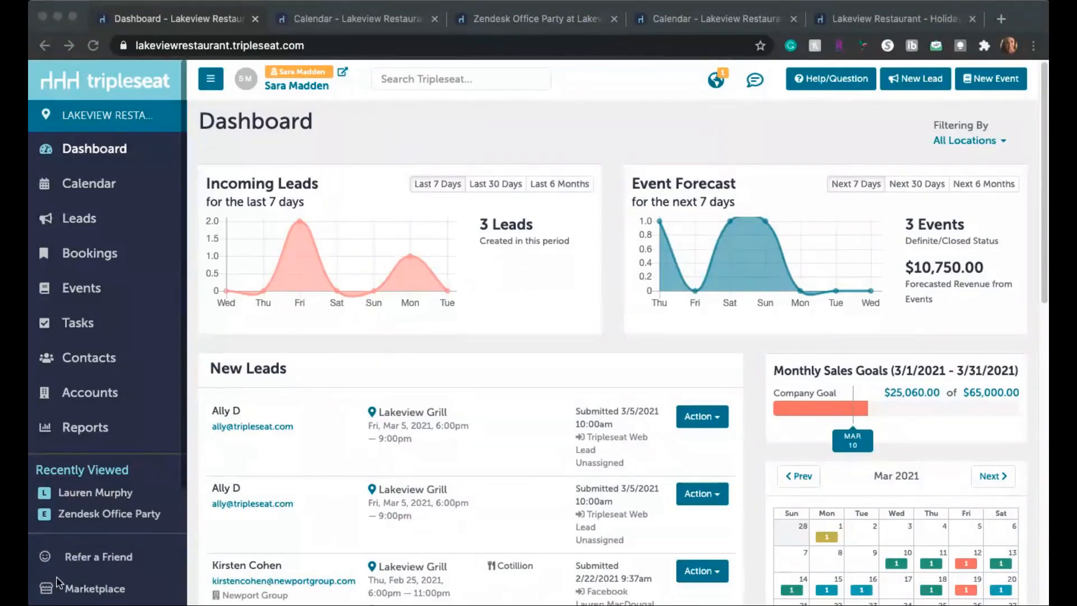
Step: Open the Lakeview Grill's details for editing from the site's Locations settings
scroll(168, 486, "down", 2)
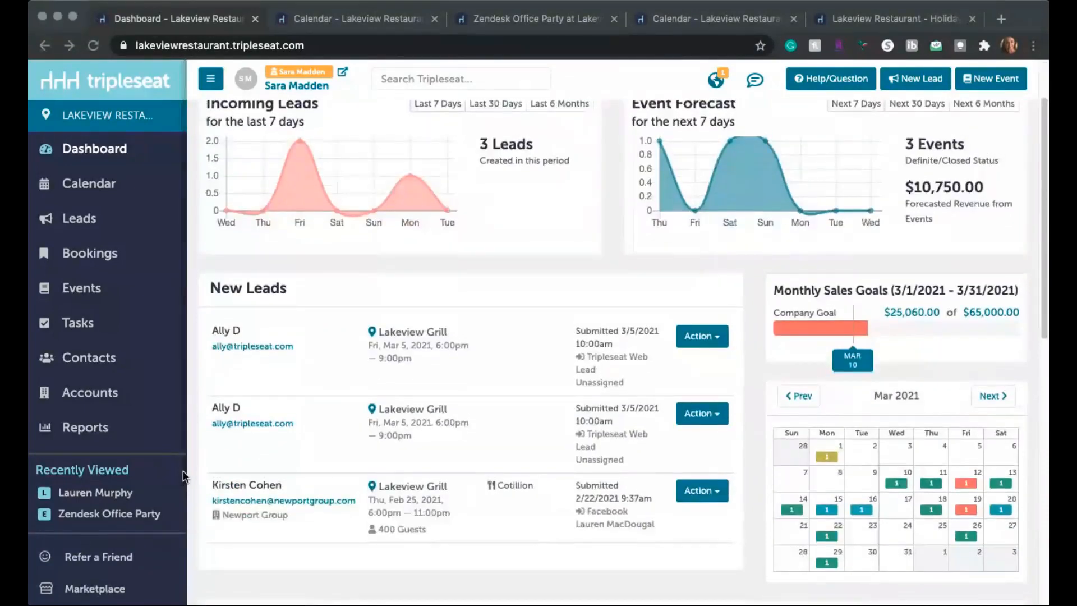
scroll(118, 561, "down", 3)
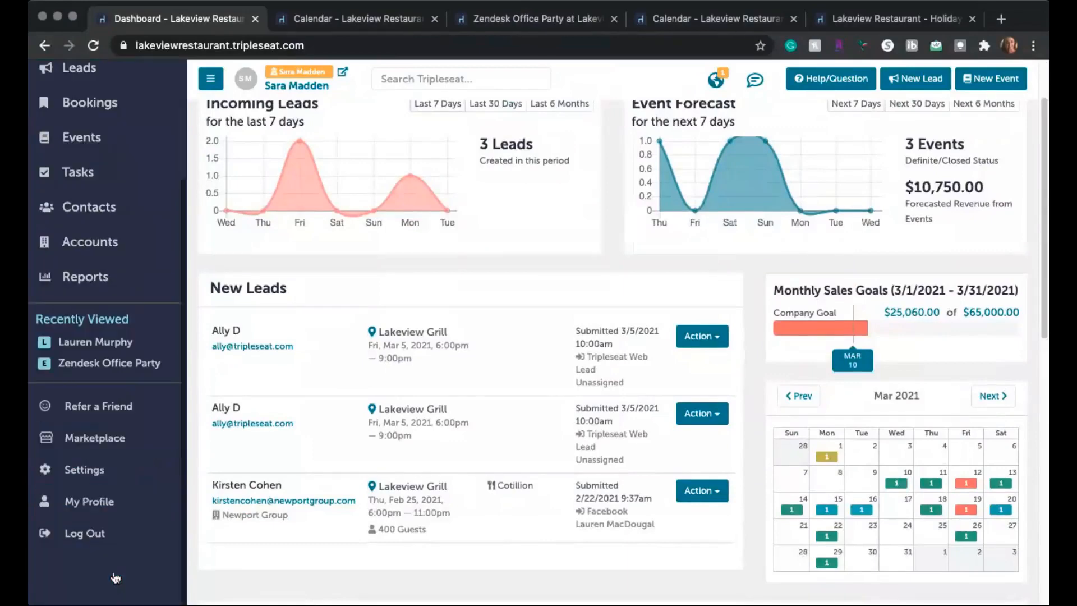
left_click(100, 481)
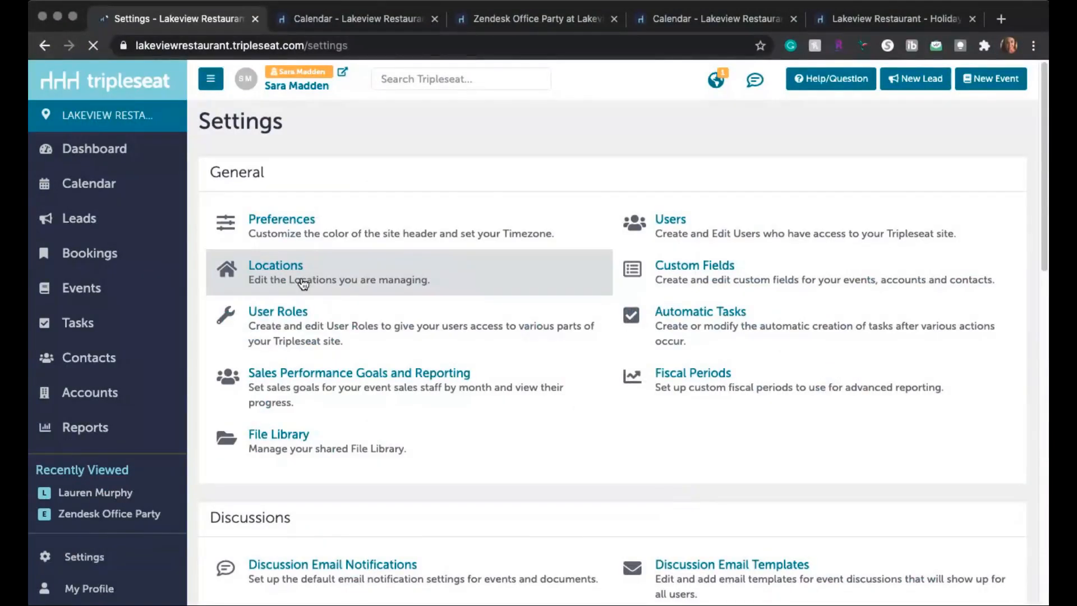
left_click(302, 284)
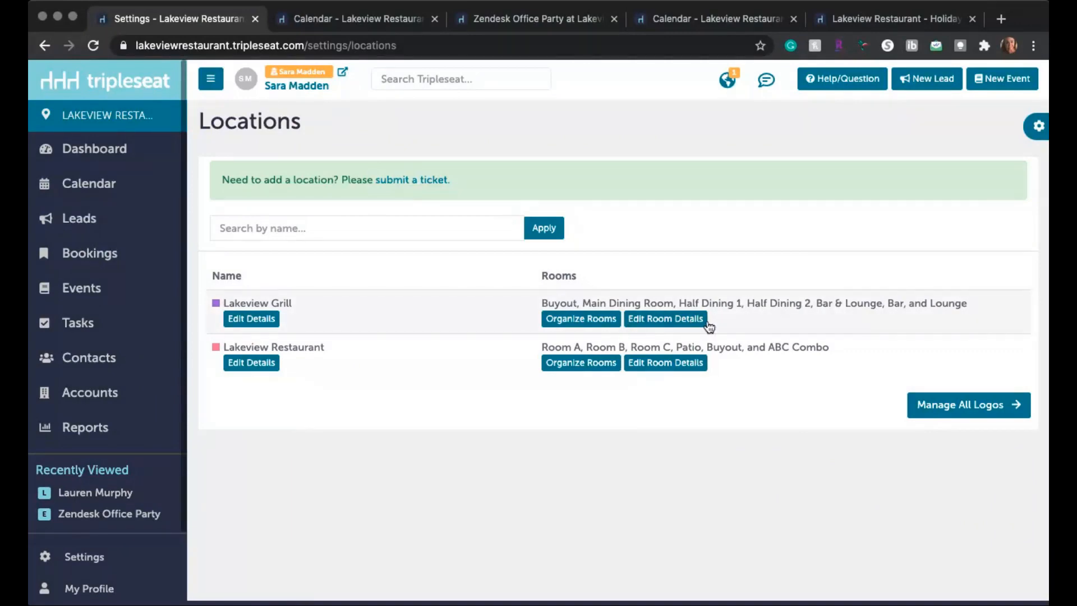
left_click(264, 325)
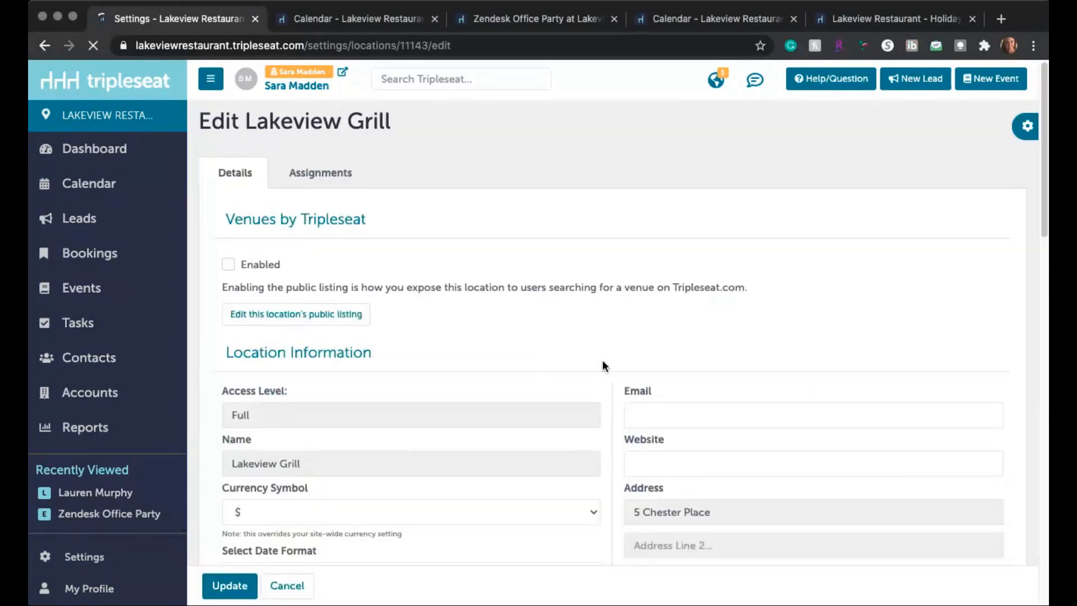
Step: Review the Lakeview Grill's location information, logo and calendar color, opening the calendar color picker without changing it
scroll(603, 365, "down", 3)
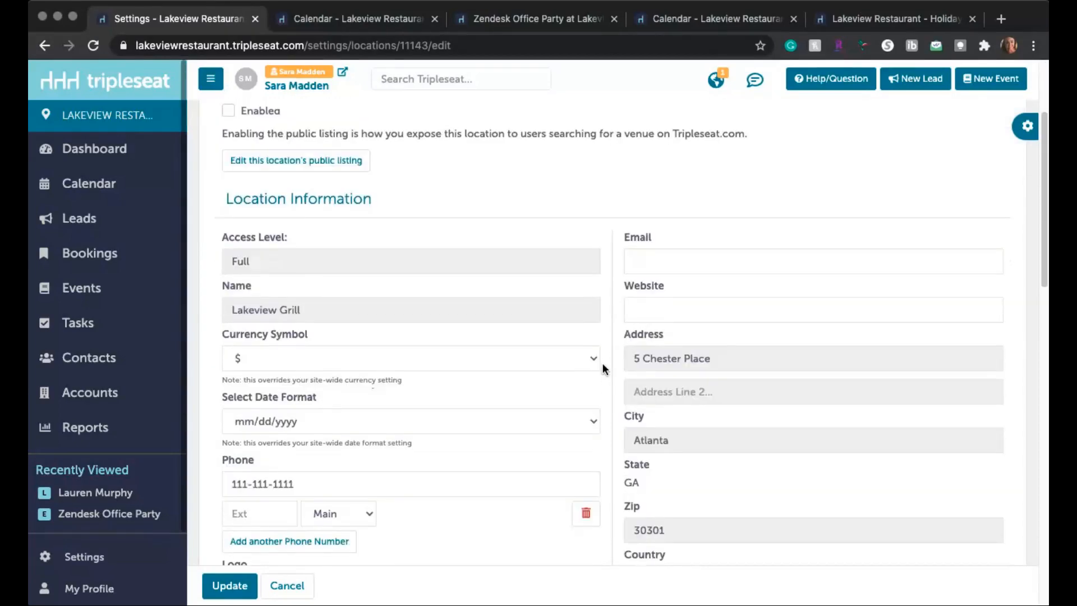
scroll(603, 368, "down", 2)
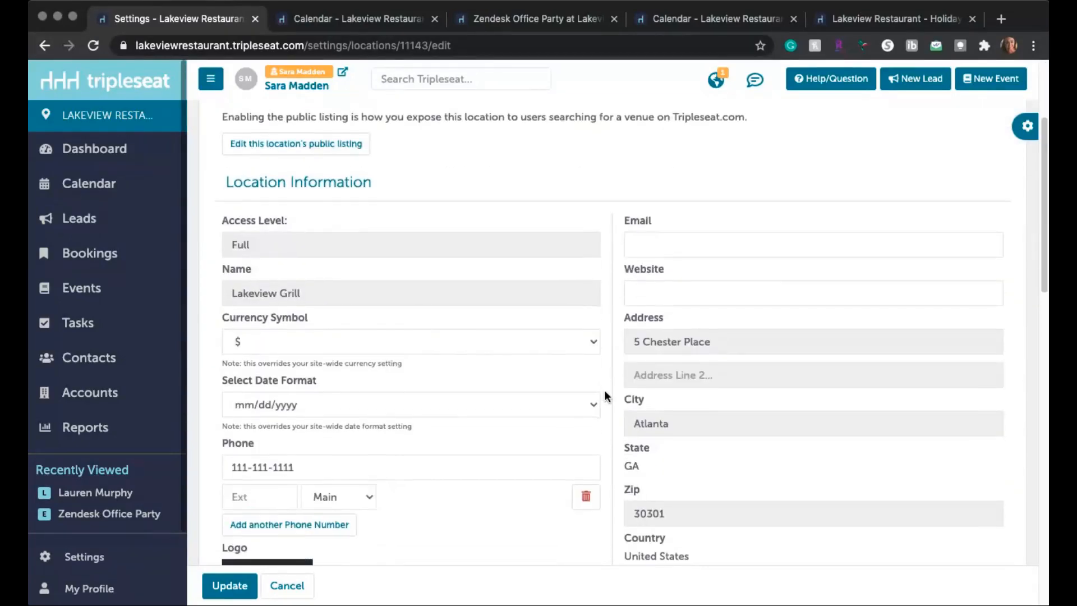
scroll(354, 303, "down", 2)
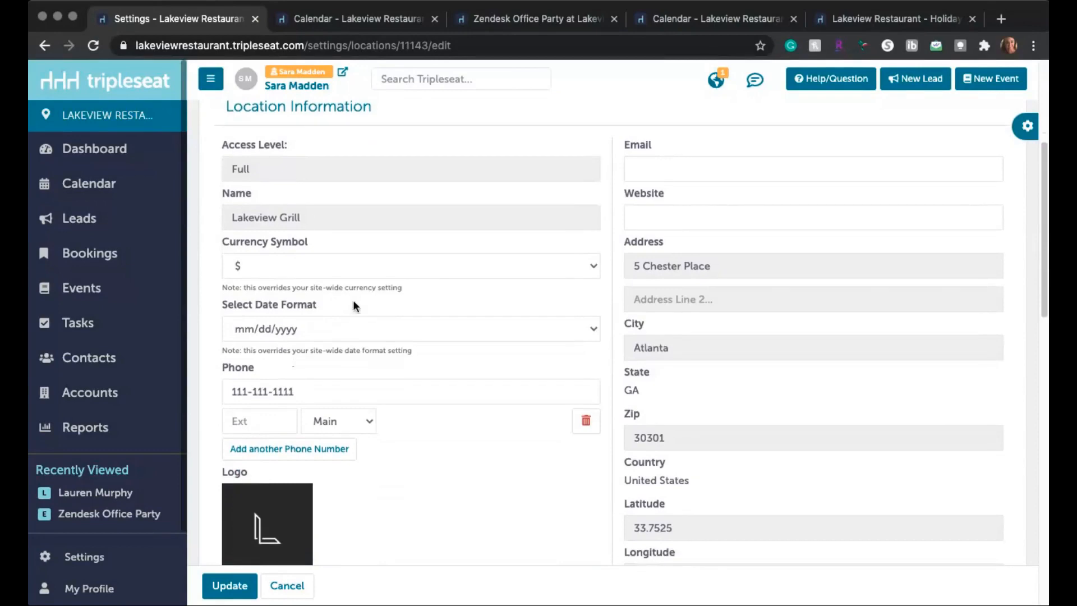
scroll(806, 308, "down", 2)
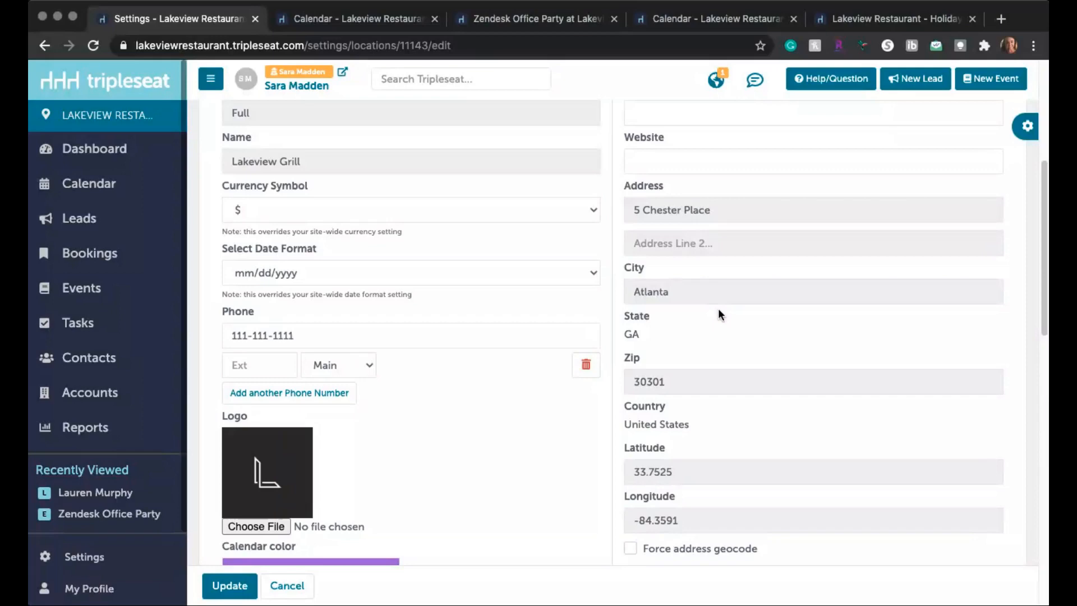
scroll(718, 308, "down", 3)
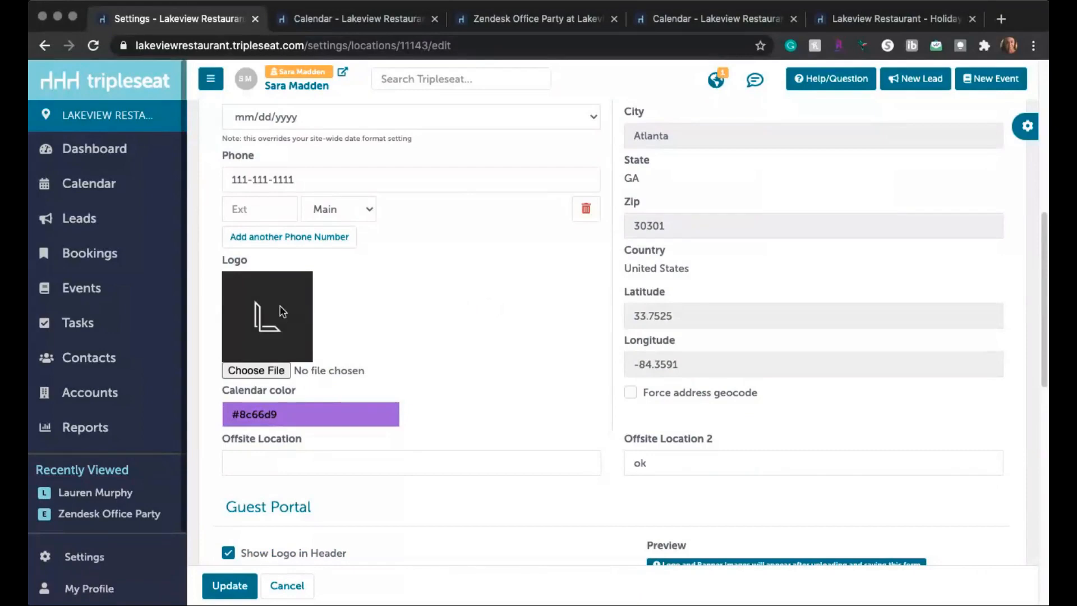
scroll(342, 321, "down", 1)
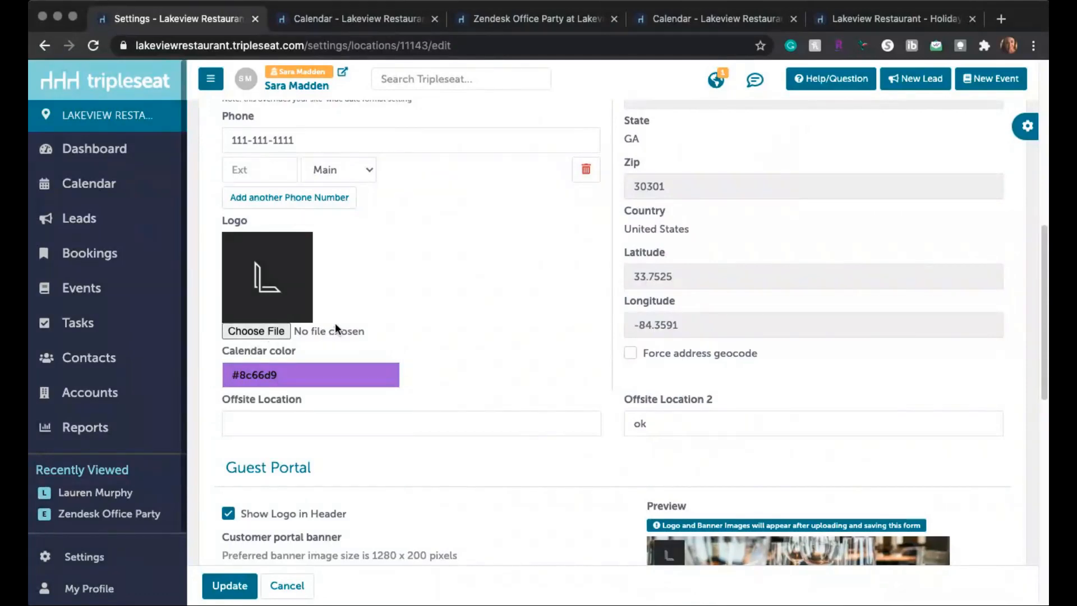
scroll(335, 322, "down", 1)
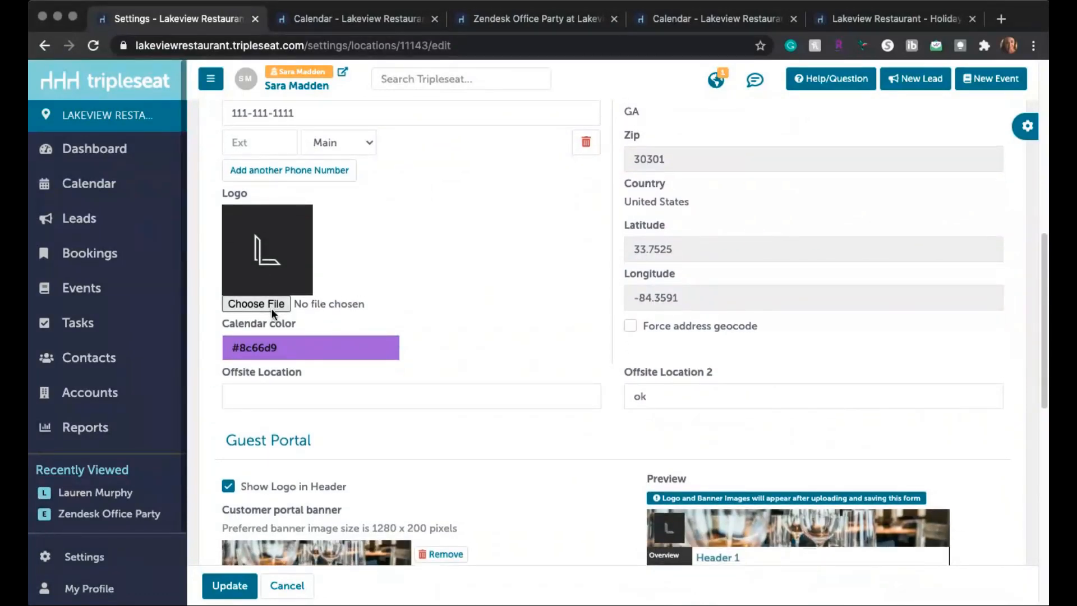
scroll(380, 304, "down", 1)
scroll(381, 305, "down", 1)
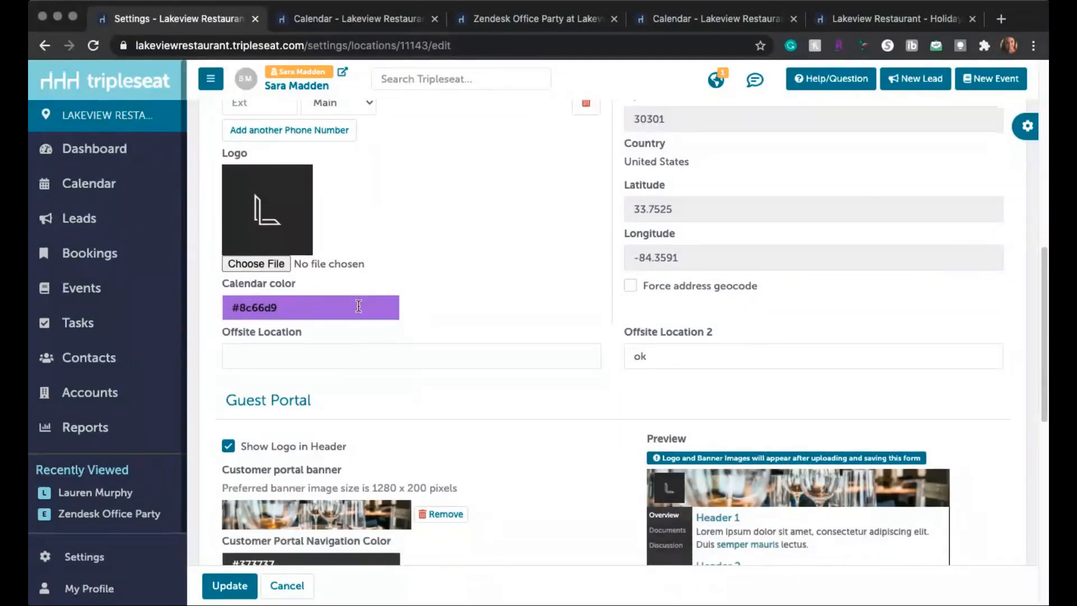
scroll(358, 304, "down", 1)
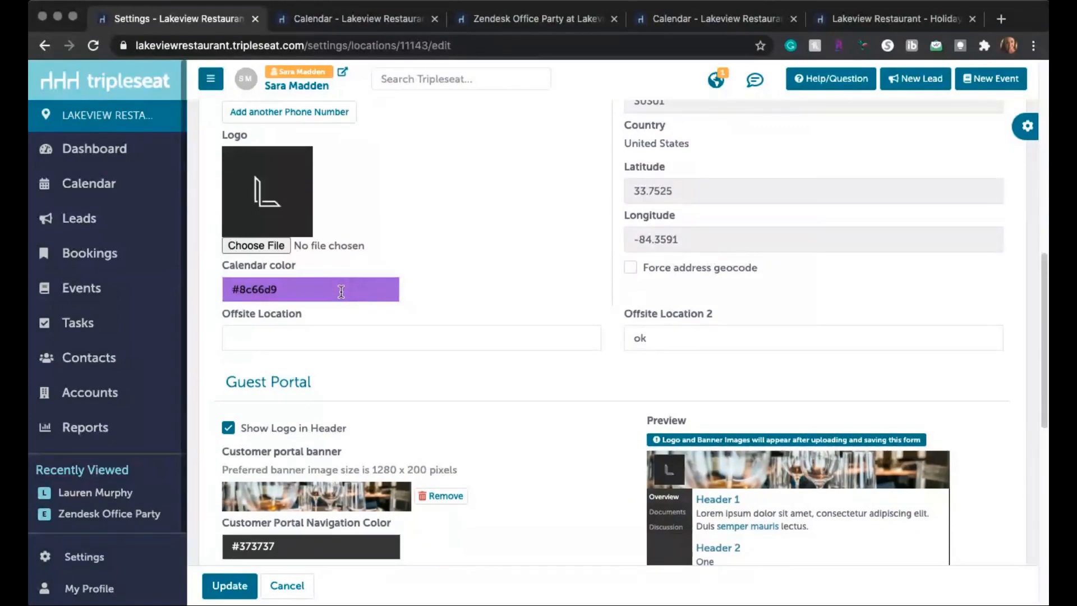
left_click(297, 288)
left_click(412, 206)
Step: Color the March 2021 calendar's events by Location to view them, close that calendar and return to the location settings
left_click(324, 22)
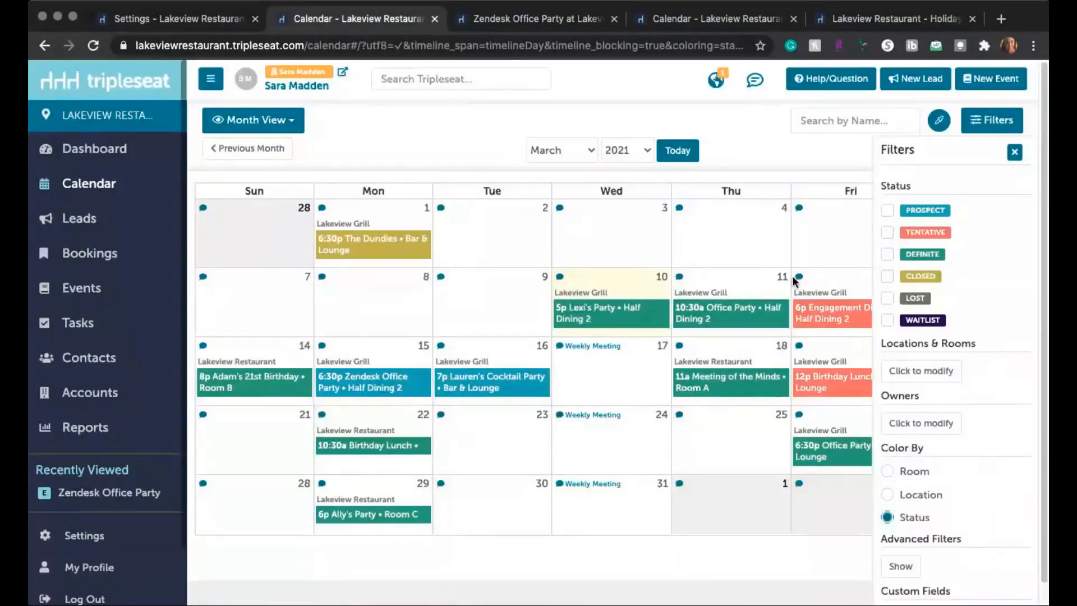
left_click(888, 495)
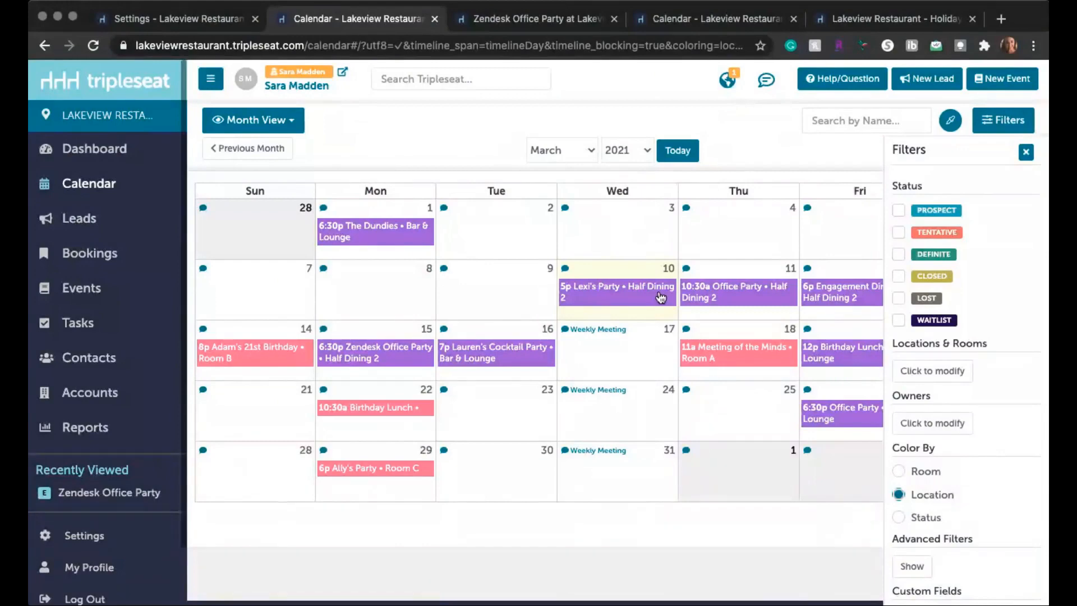
left_click(435, 19)
left_click(209, 20)
Step: Examine the Lakeview Grill's Guest Portal banner, colors and preview, opening the navigation color picker without changing the color
scroll(552, 345, "down", 2)
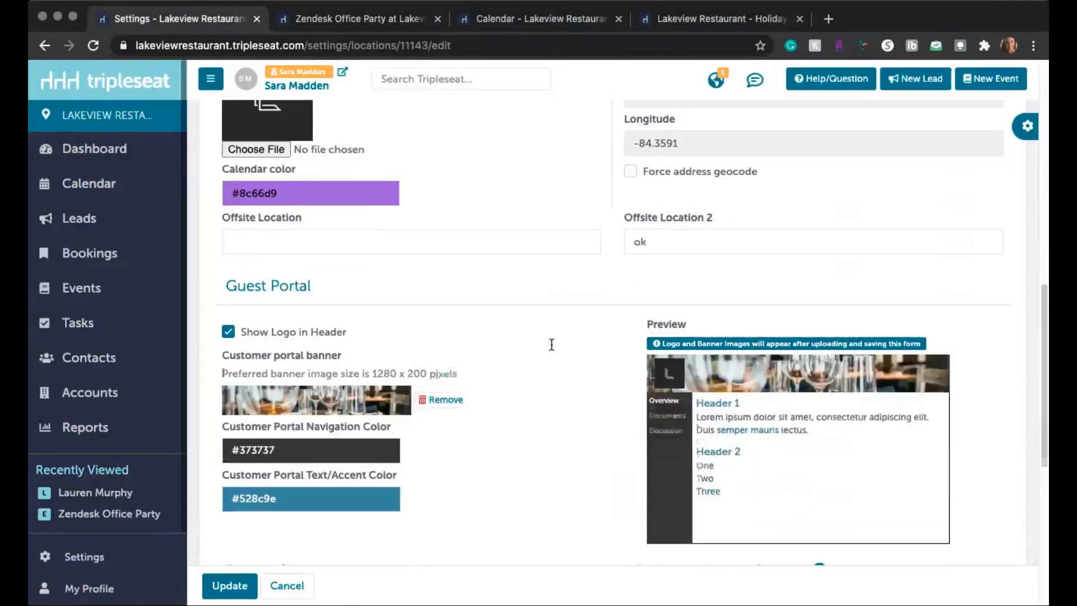
scroll(552, 344, "down", 3)
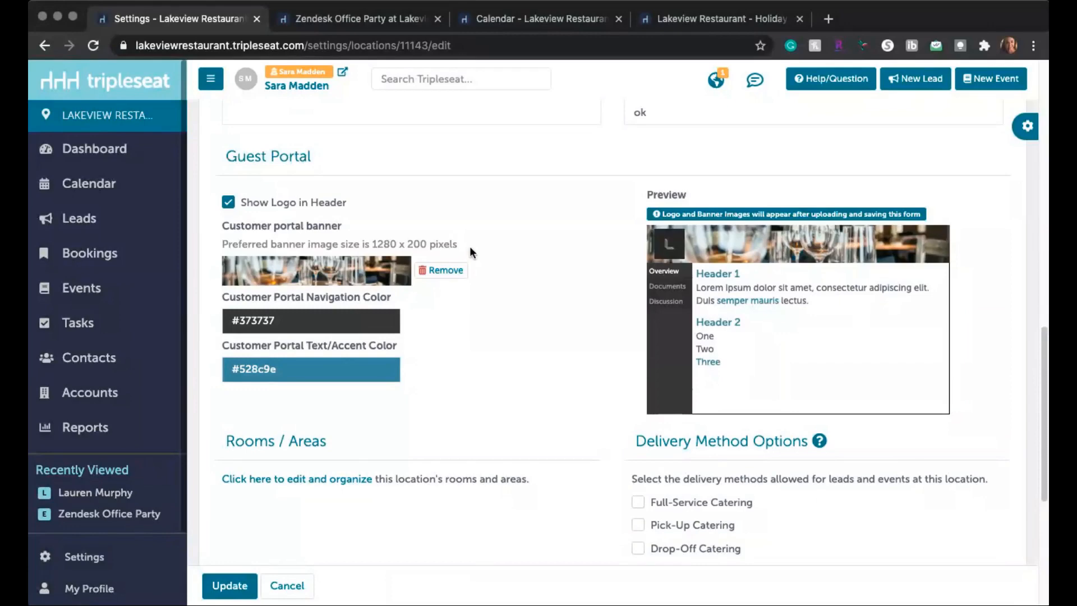
scroll(483, 274, "down", 1)
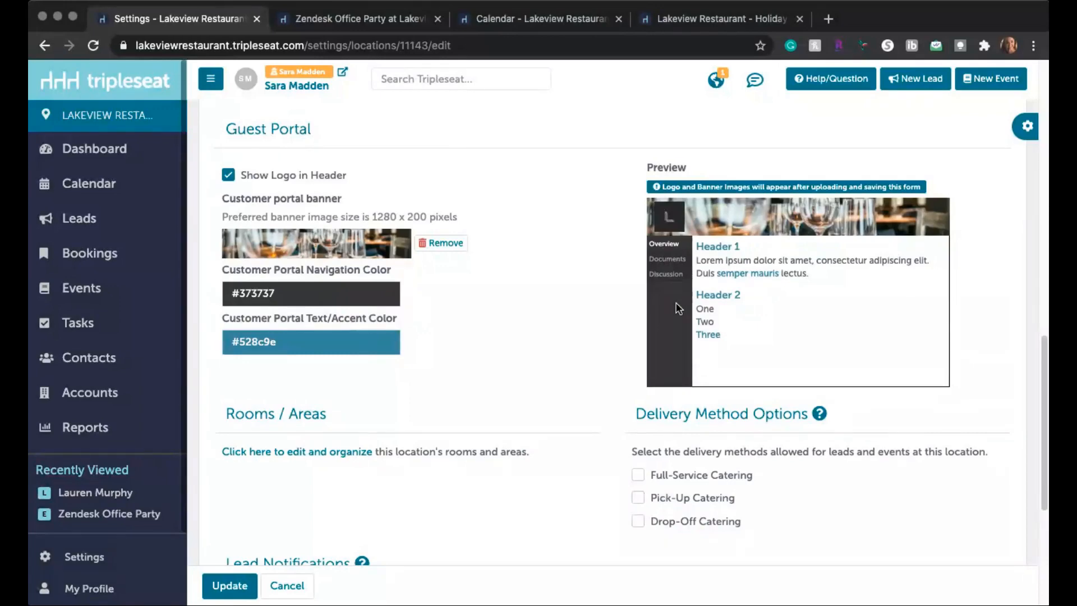
left_click(290, 297)
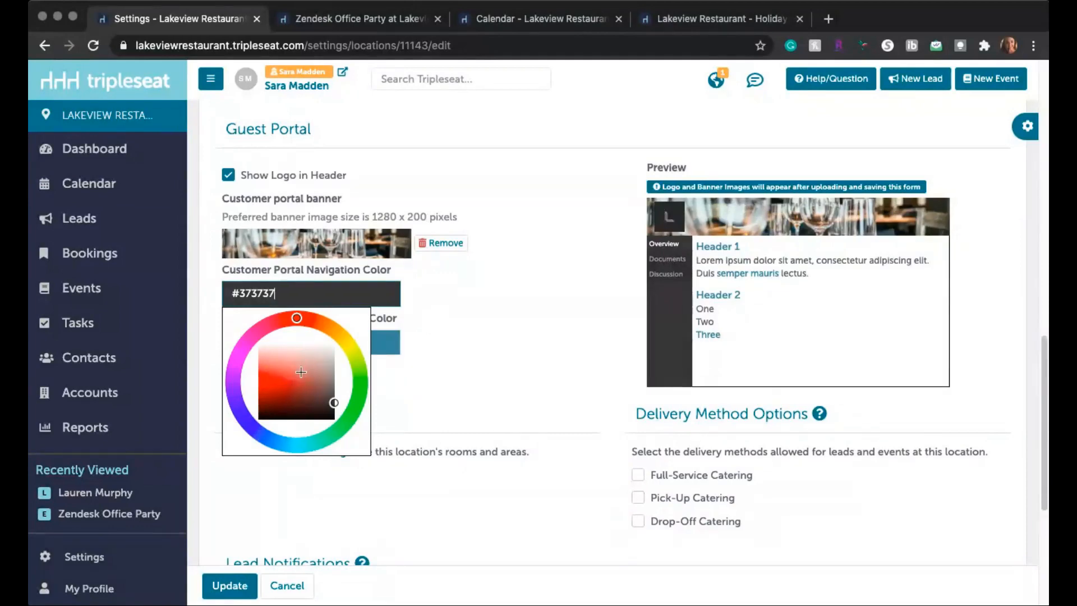
left_click(489, 353)
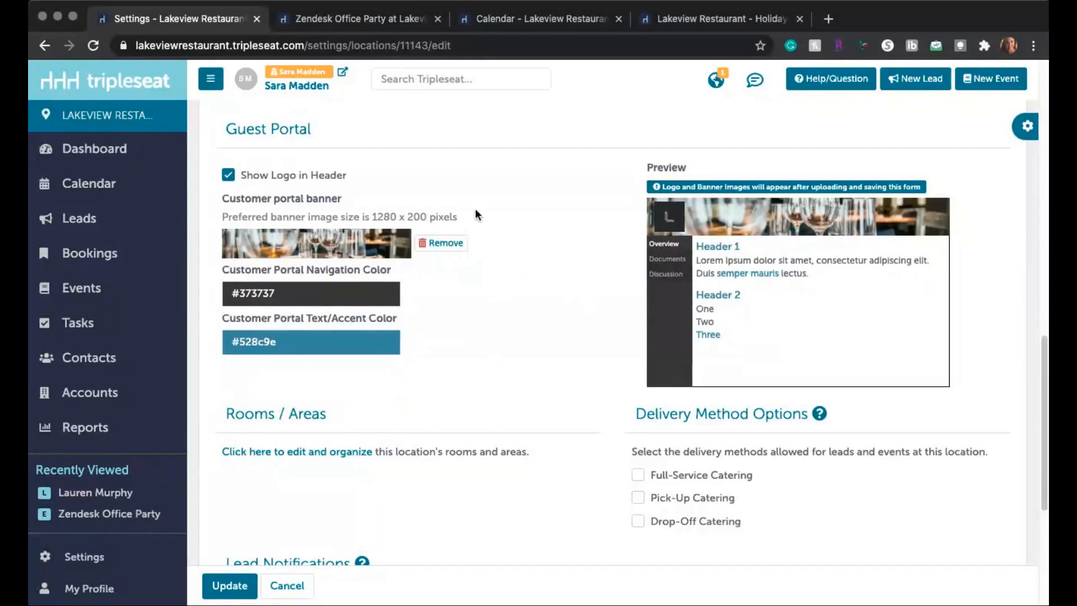
left_click(295, 296)
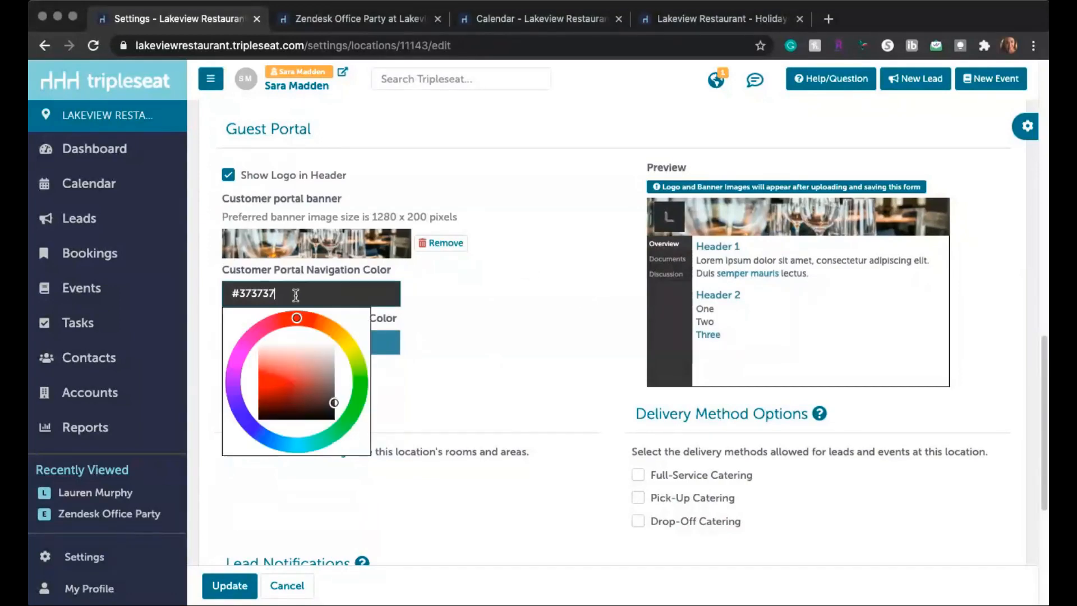
left_click(495, 317)
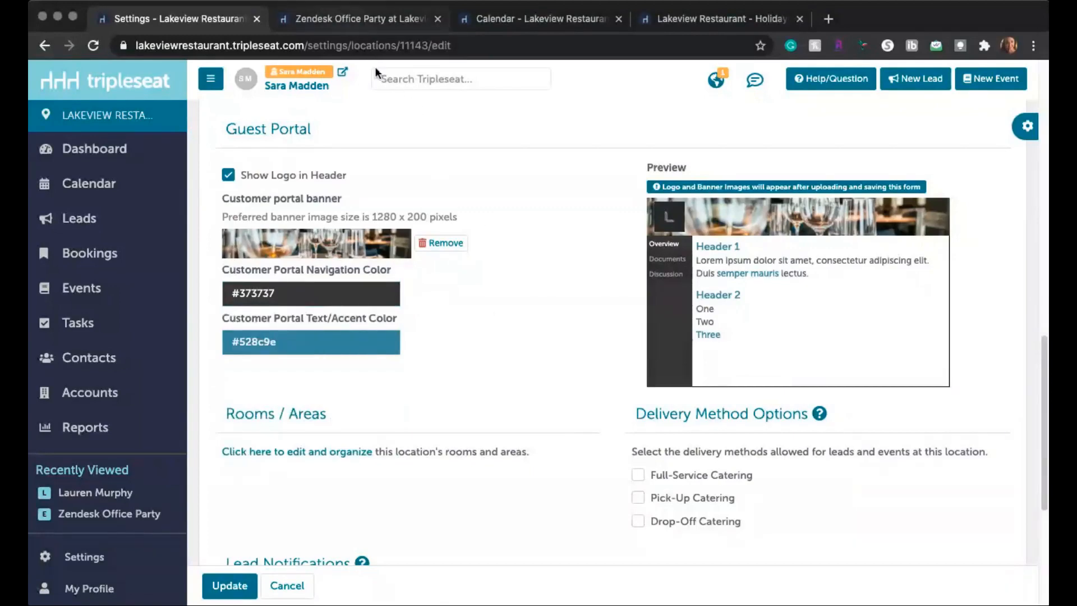
Step: View the Documents and Payments sections of the Zendesk Office Party's guest portal, and close the portal
left_click(352, 21)
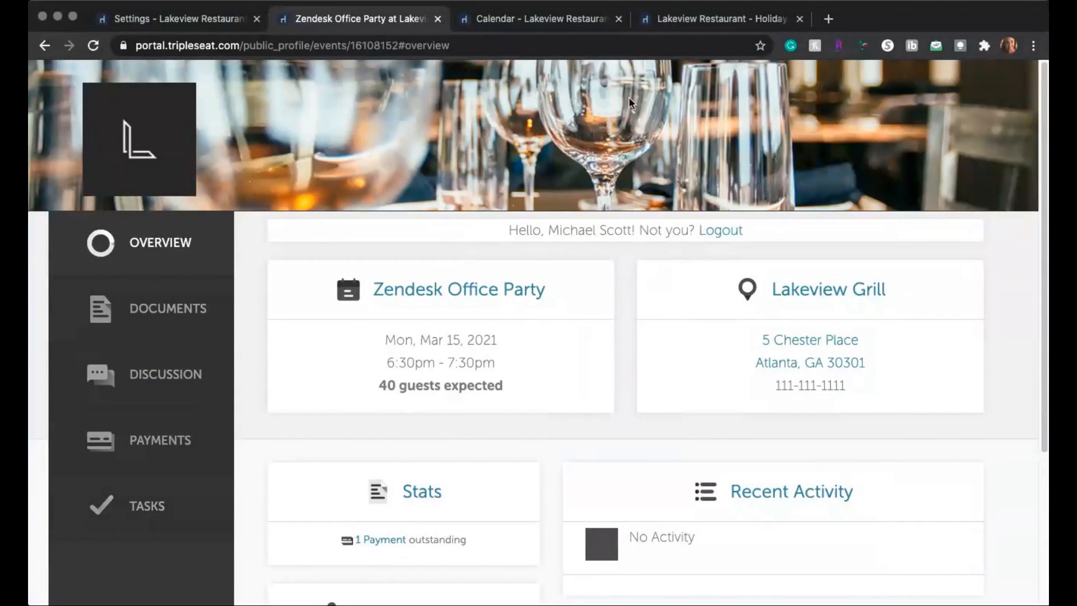
left_click(174, 315)
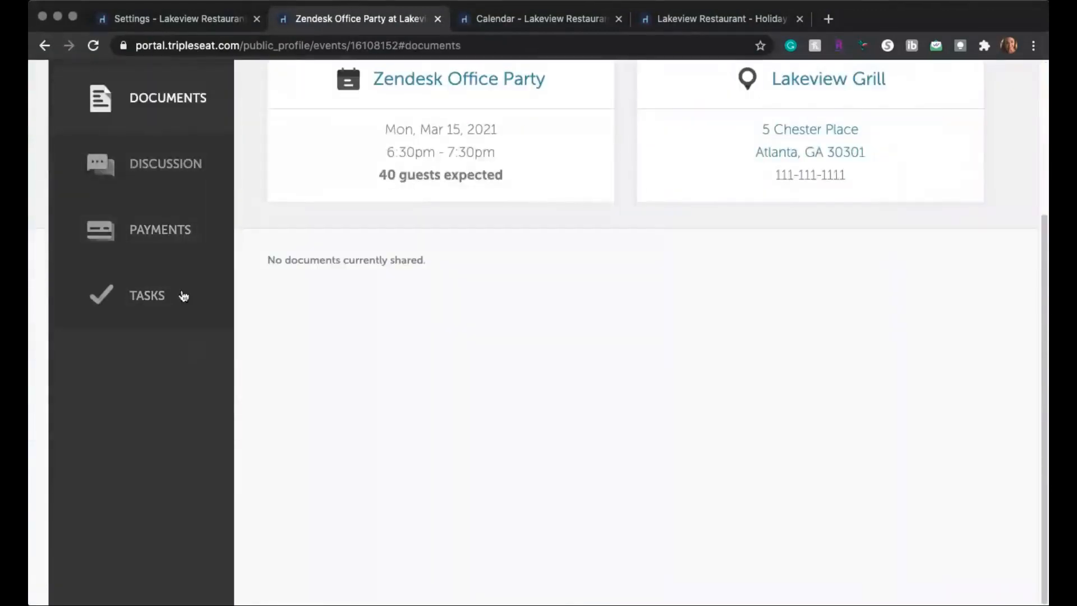
left_click(174, 232)
key("super+w")
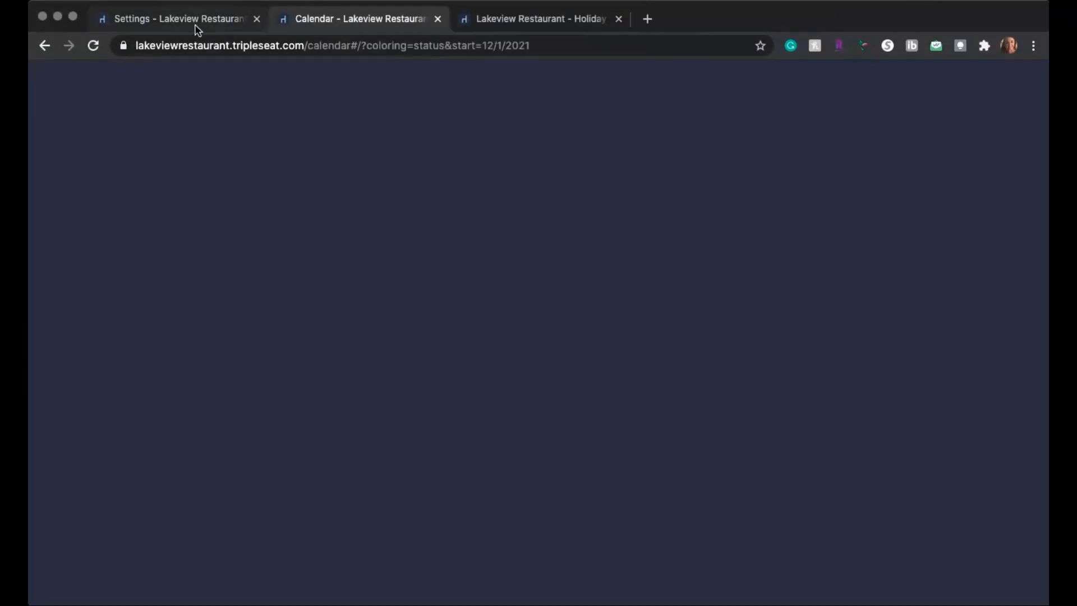
Step: Back in the Lakeview Grill settings, enable Lead Notifications for the first and third users in the second row
left_click(198, 27)
scroll(736, 413, "down", 5)
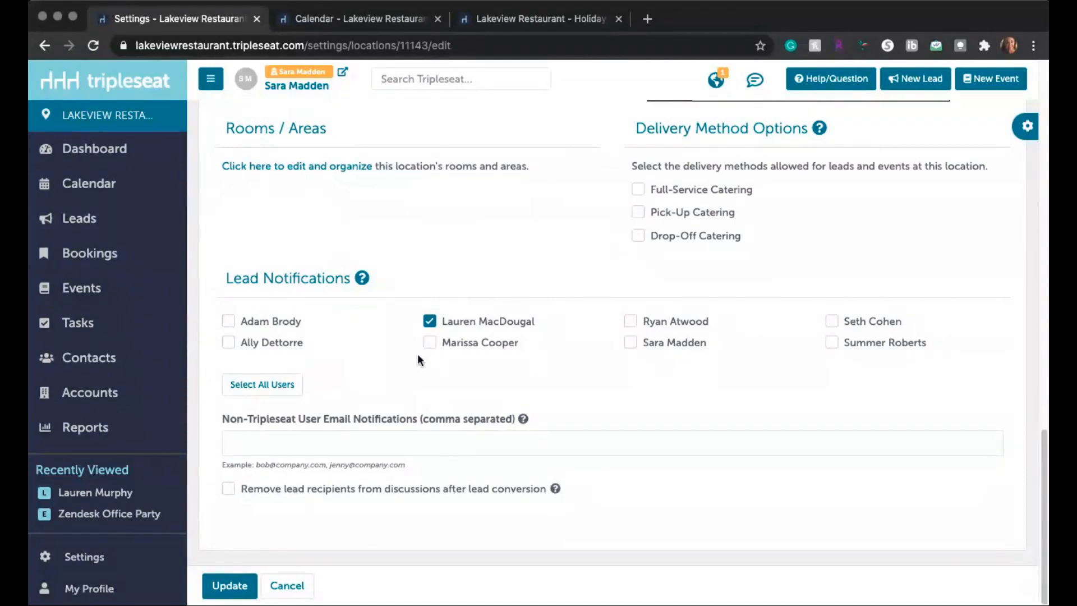
left_click(259, 345)
left_click(676, 350)
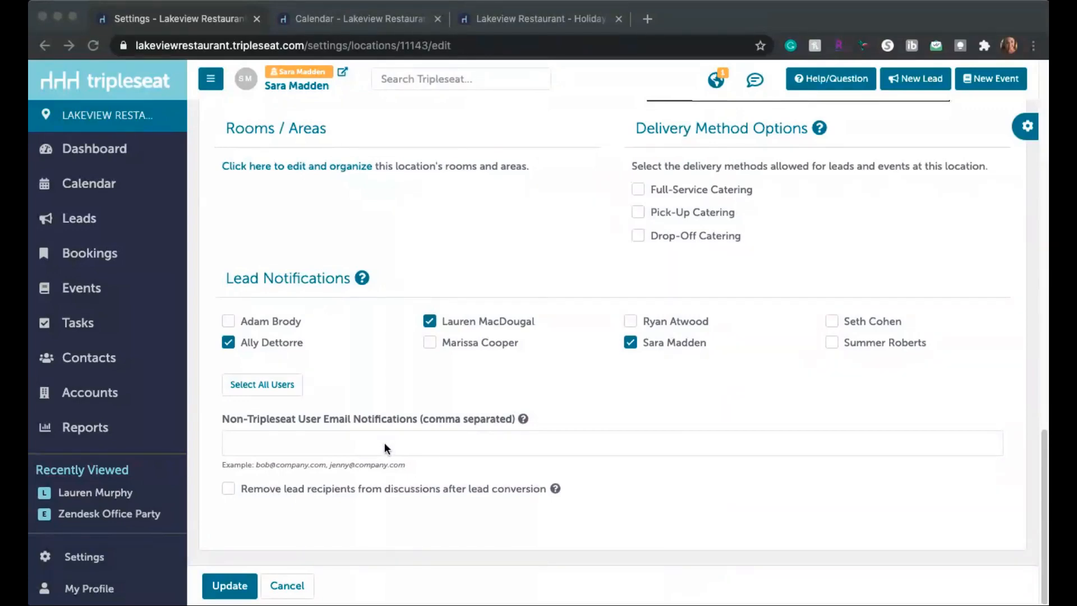
Step: Add the venue's general non-Tripleseat notification email, enable removing lead recipients from discussions after lead conversion, and save the location
left_click(385, 443)
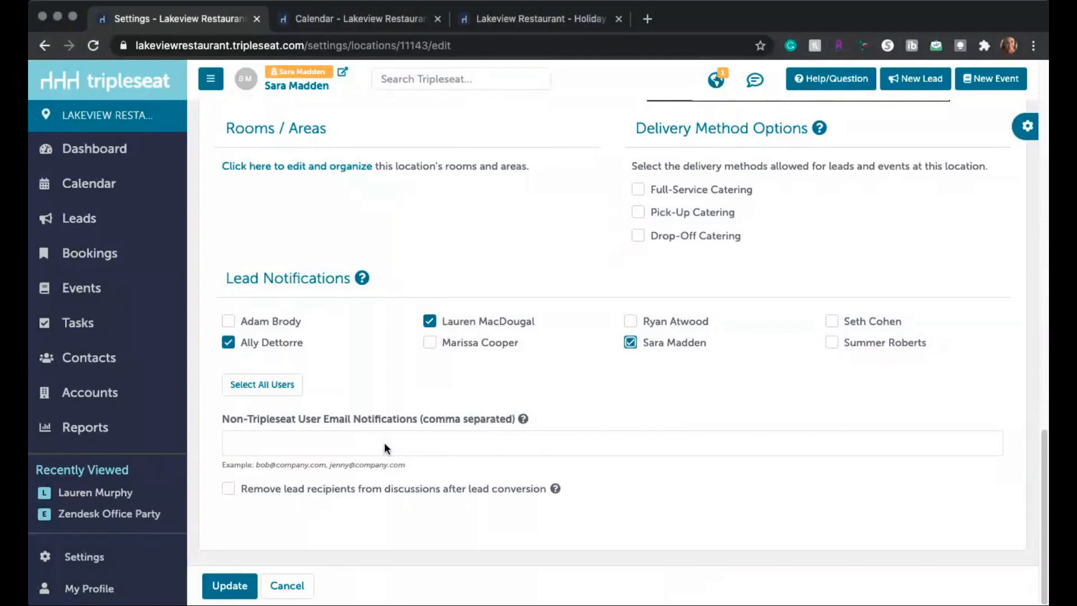
key("super+v")
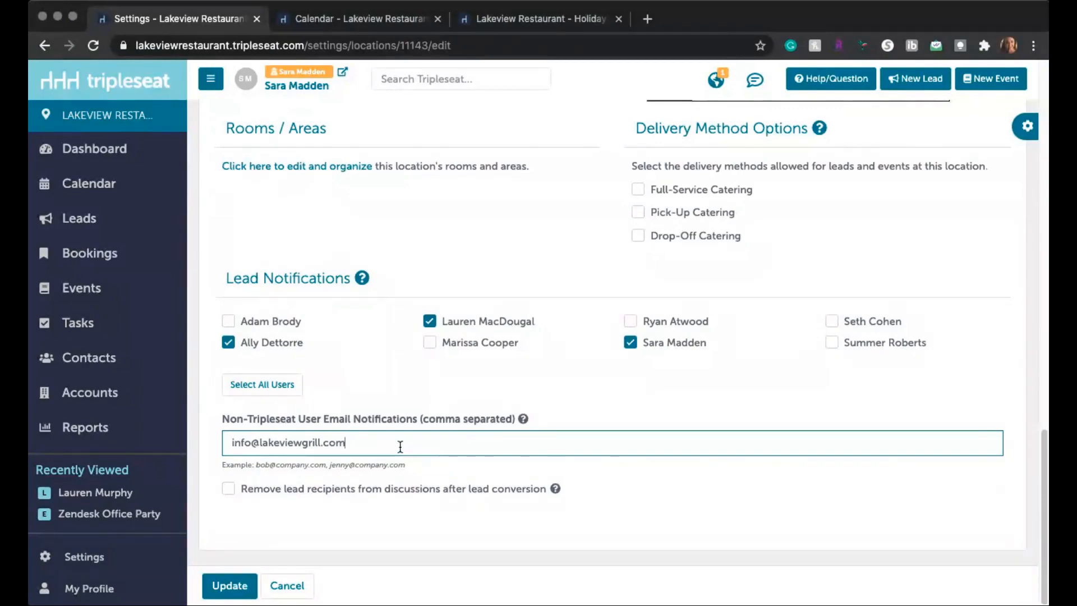
left_click(232, 496)
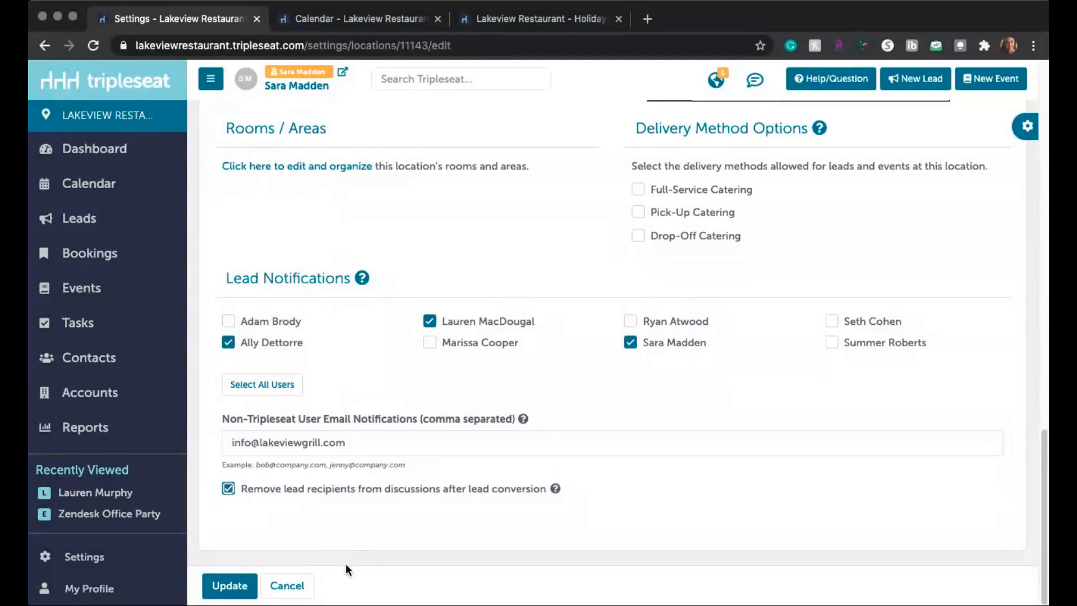
left_click(228, 587)
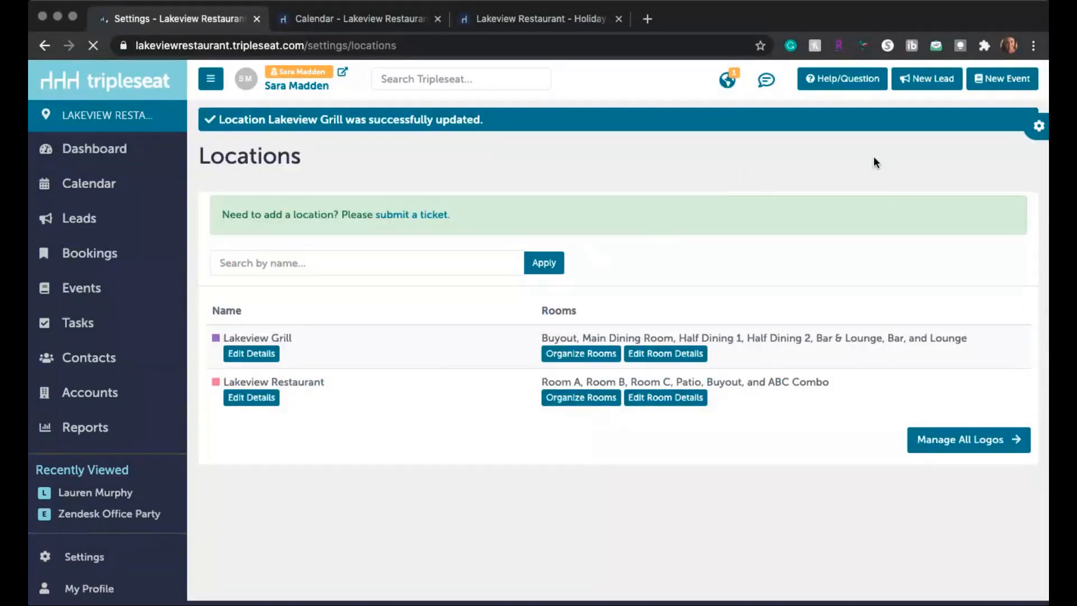
Step: Open the general Site Preferences and look at the options for the calendar start time
left_click(1039, 134)
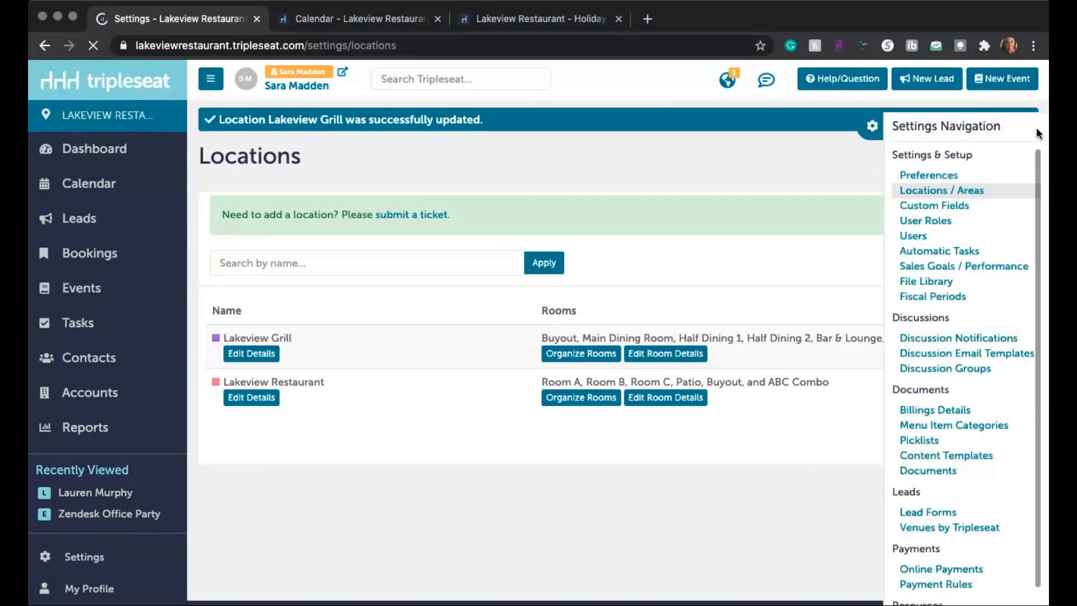
left_click(941, 179)
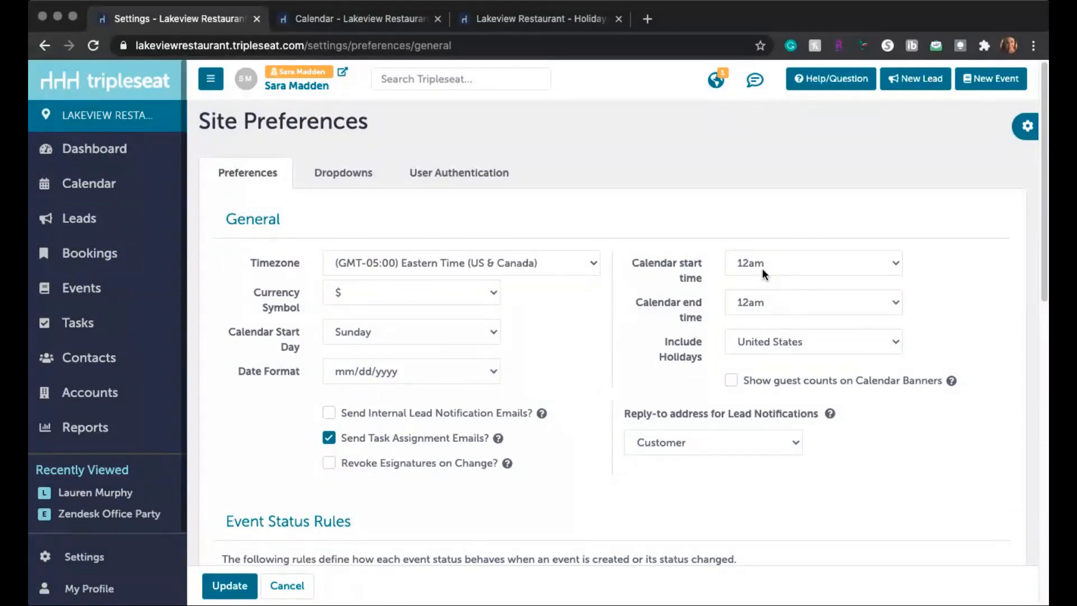
left_click(747, 267)
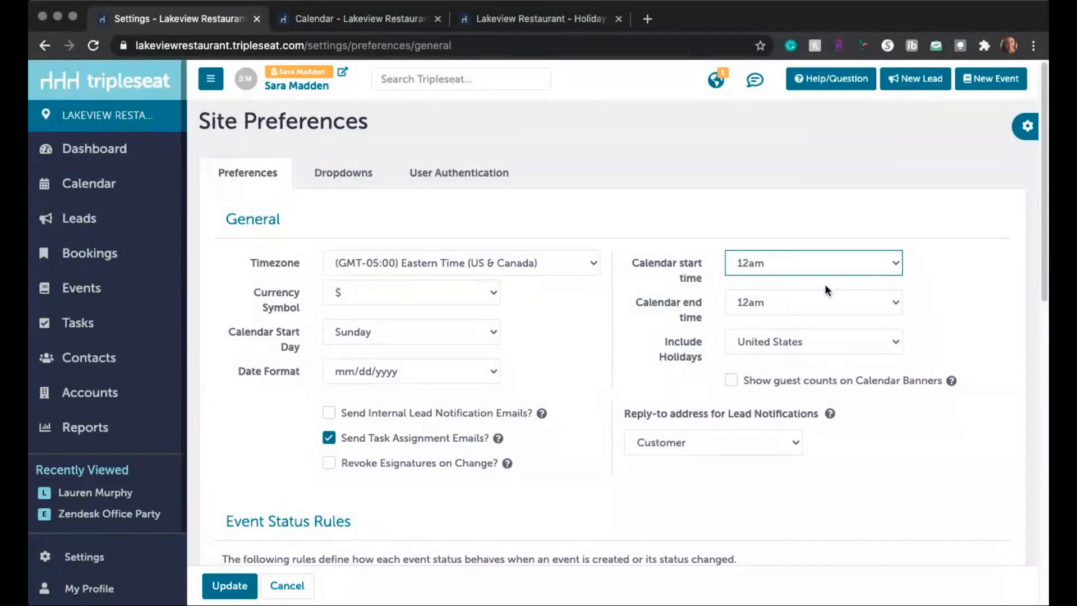
Step: Look at the Include Holidays setting in the General section of the site preferences
scroll(840, 369, "down", 1)
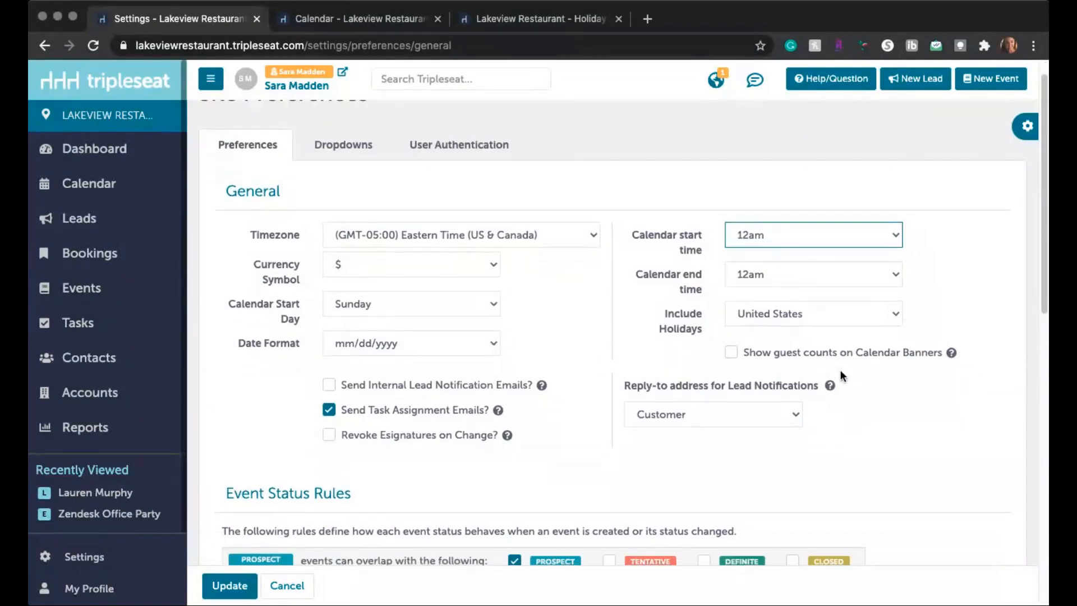
scroll(841, 370, "down", 1)
left_click_drag(664, 301, 695, 304)
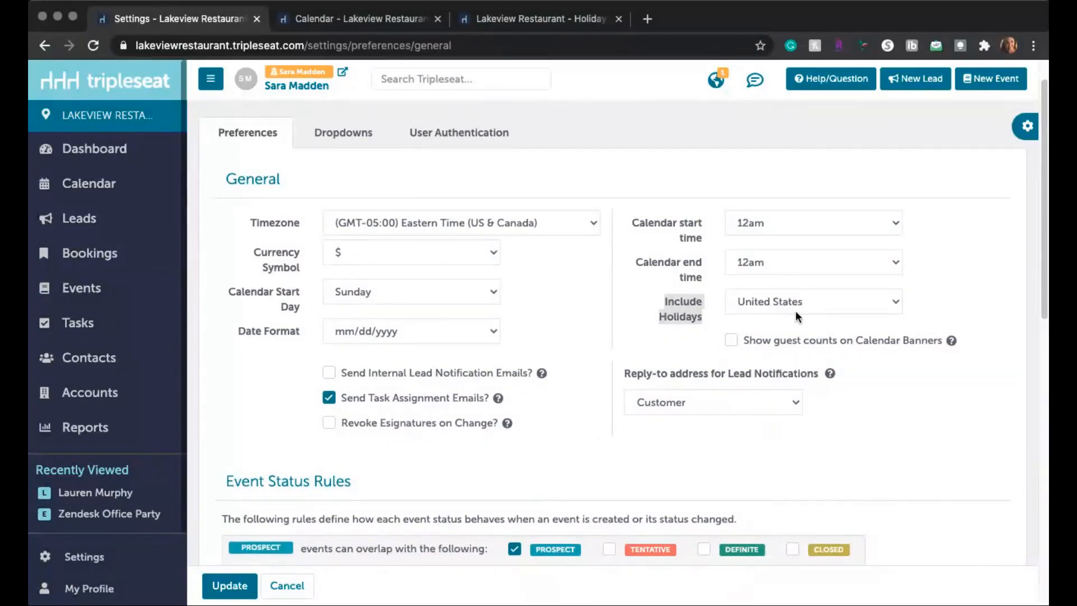
left_click(753, 299)
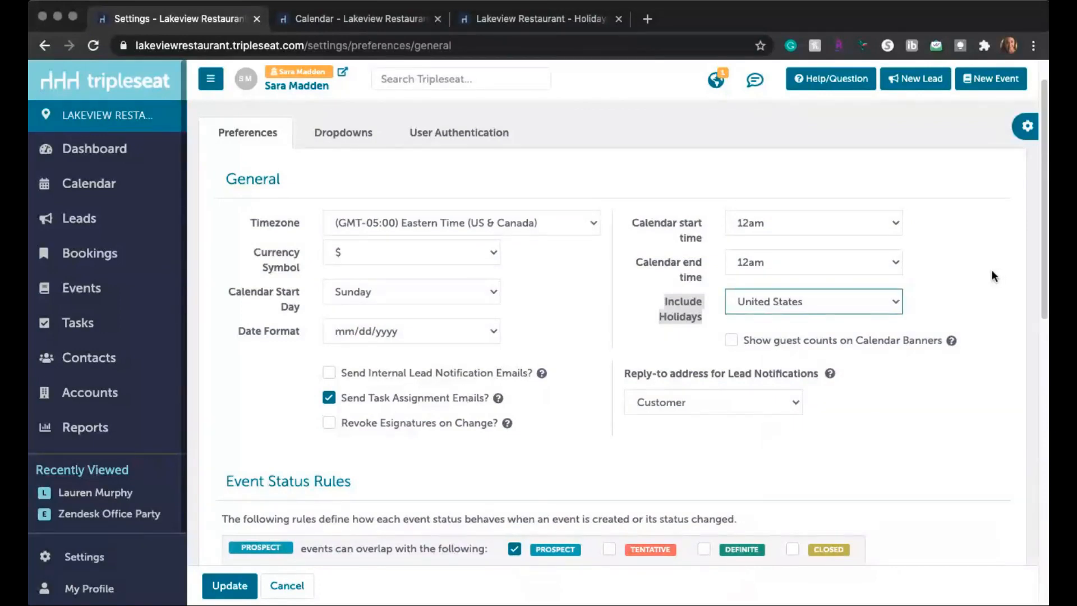
Step: Check how the holidays appear on the December 2021 calendar, close the calendar and return to the site preferences
left_click(331, 18)
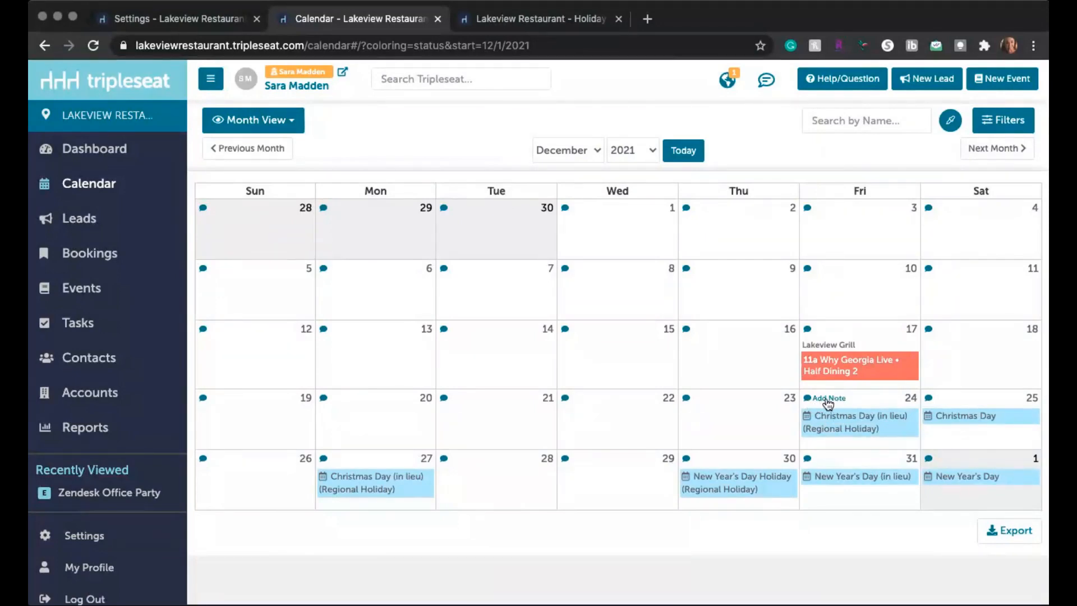
left_click(437, 21)
left_click(211, 22)
Step: Set the Site Color Theme to the purple Neo Tripleseat option and save the site preferences
scroll(670, 420, "down", 3)
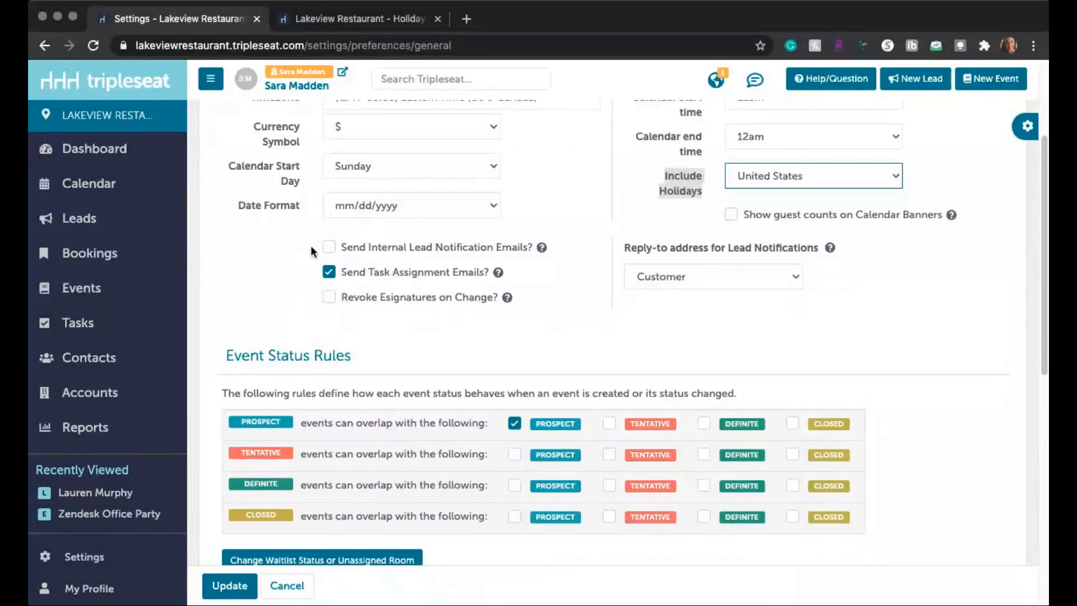
scroll(597, 364, "down", 1)
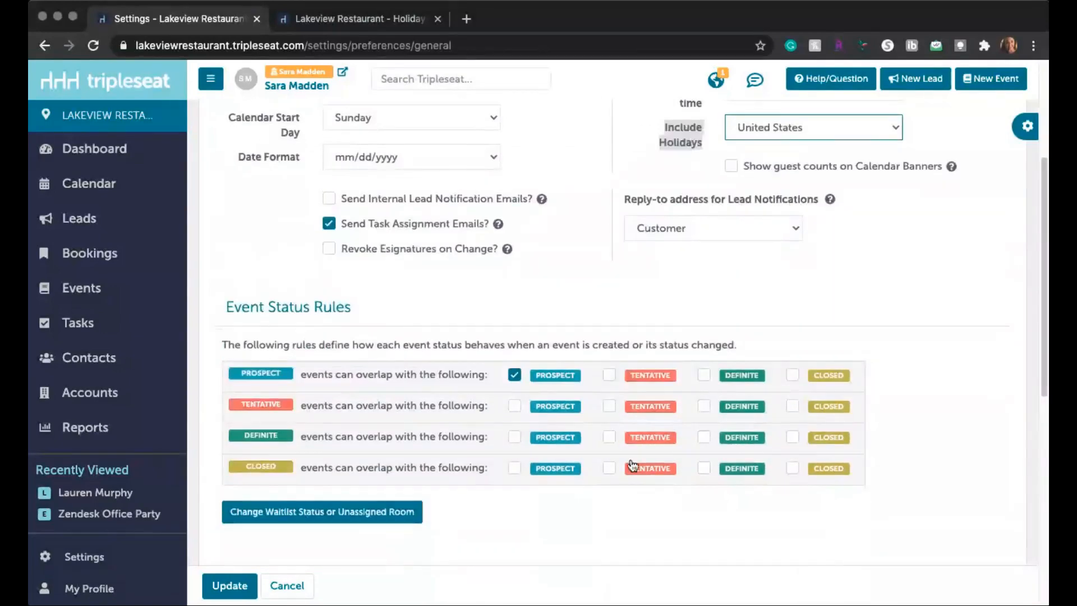
scroll(630, 463, "down", 3)
scroll(631, 459, "down", 3)
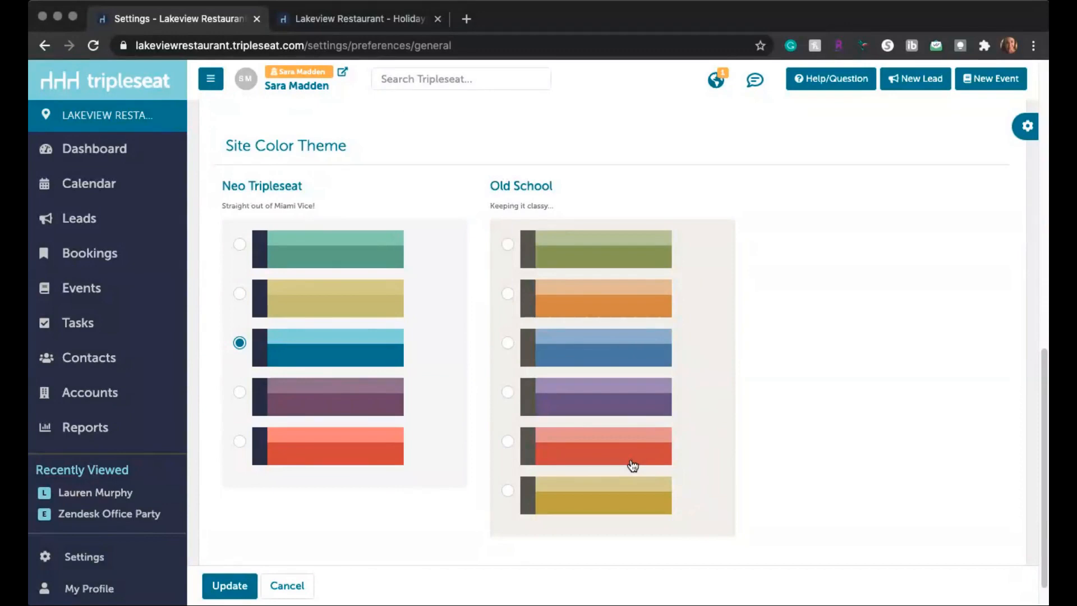
left_click(242, 395)
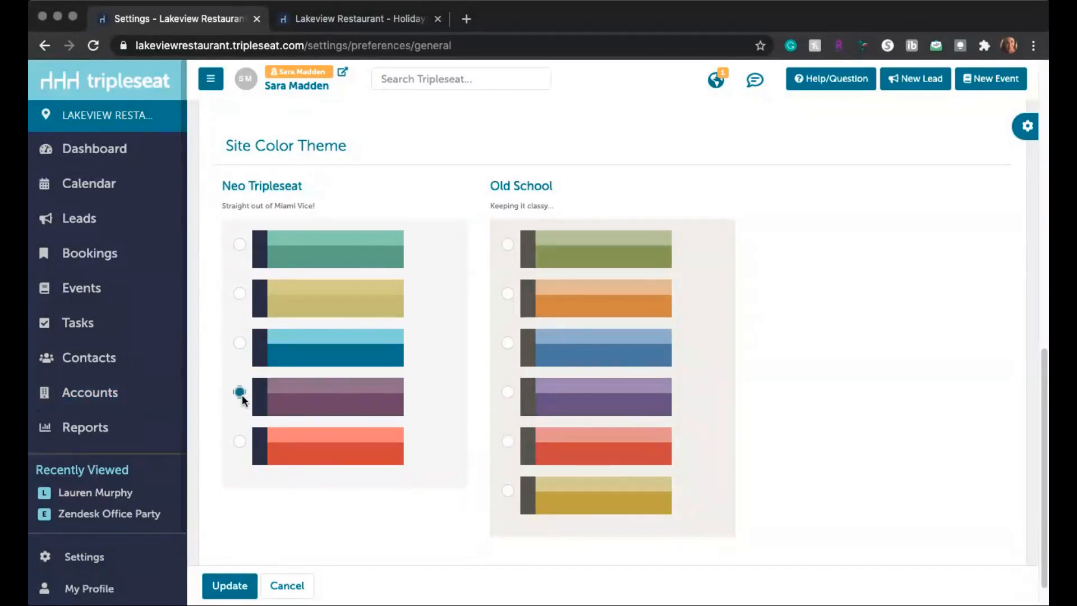
left_click(234, 589)
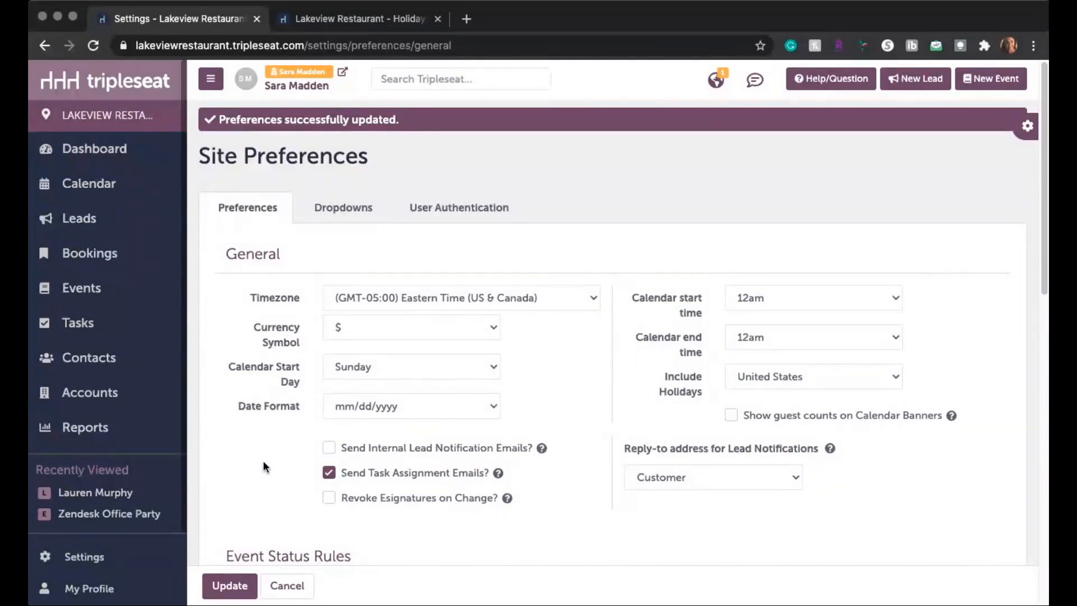
Step: Open the Customizable Dropdowns and review the Task Types, Event Lost Reasons and Event Types lists
left_click(336, 216)
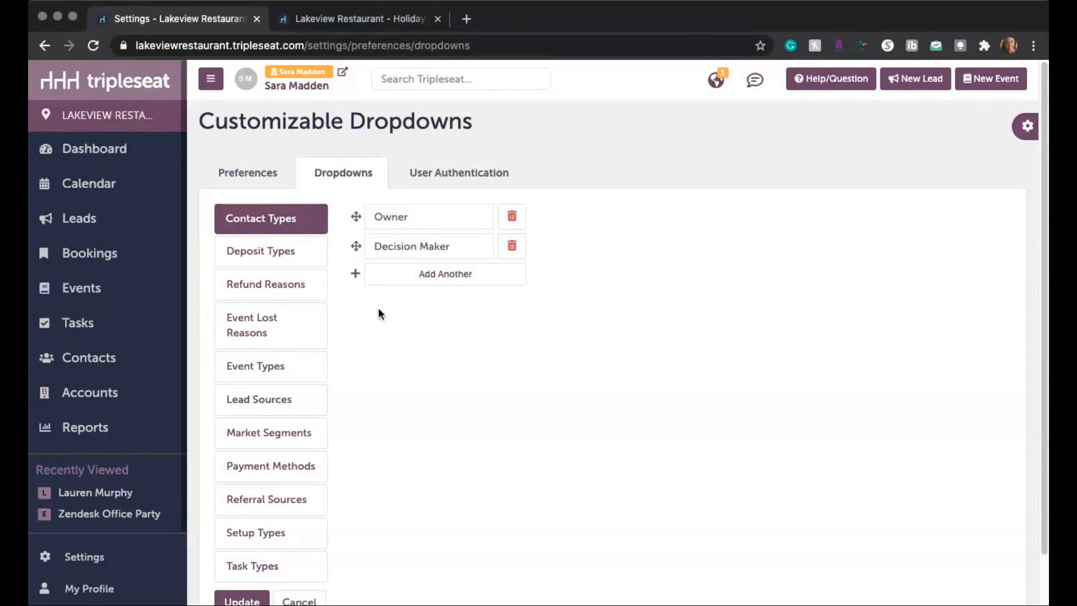
scroll(359, 374, "down", 1)
left_click(238, 539)
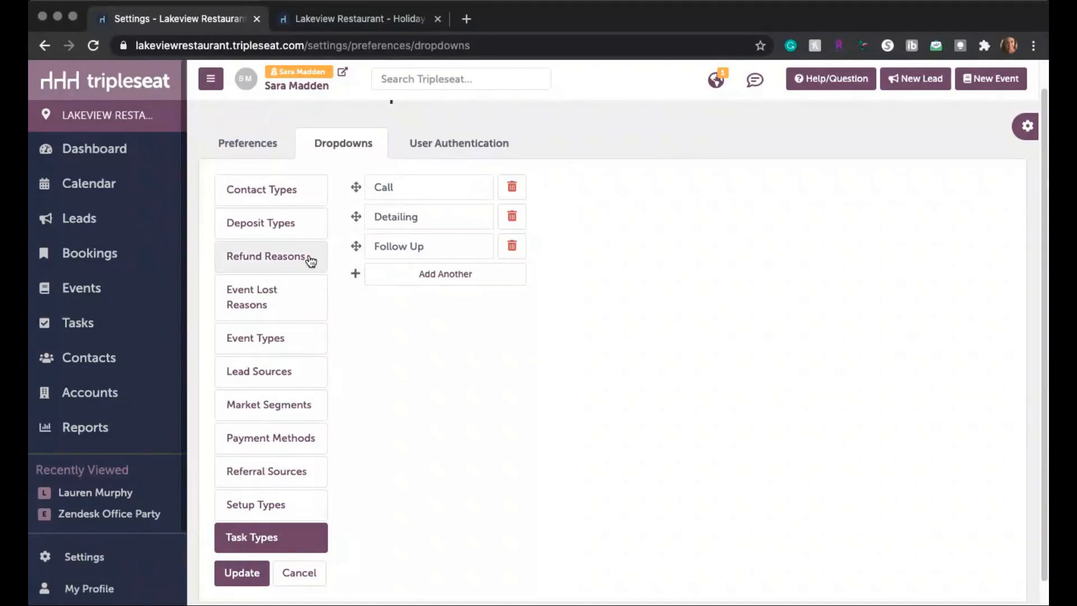
left_click(267, 302)
left_click(272, 337)
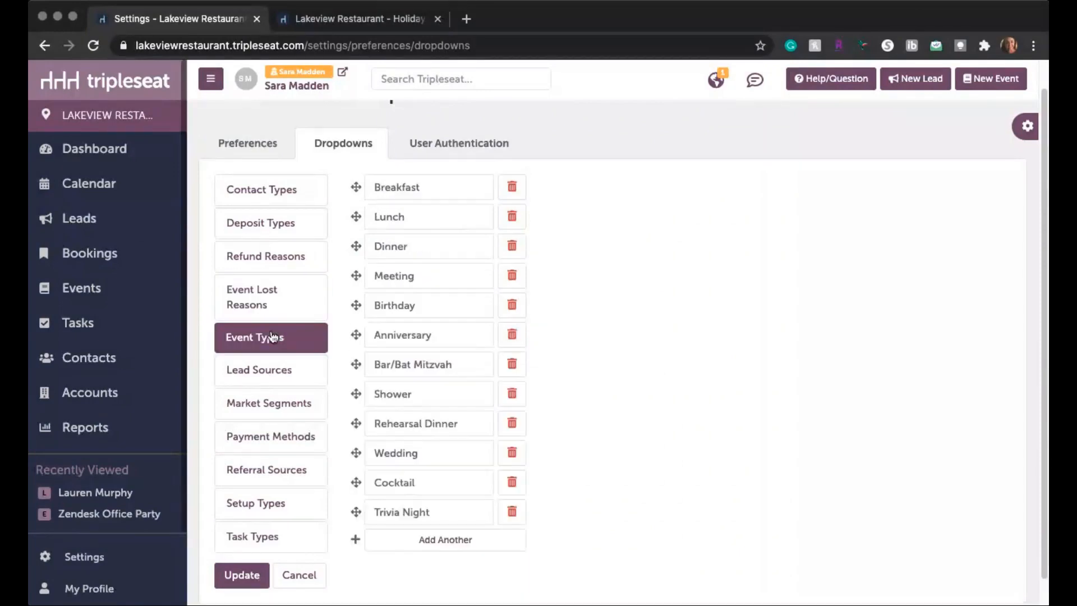
Step: In the Referral Sources dropdown list, move Wedding Wire below Friend/Family
left_click(261, 473)
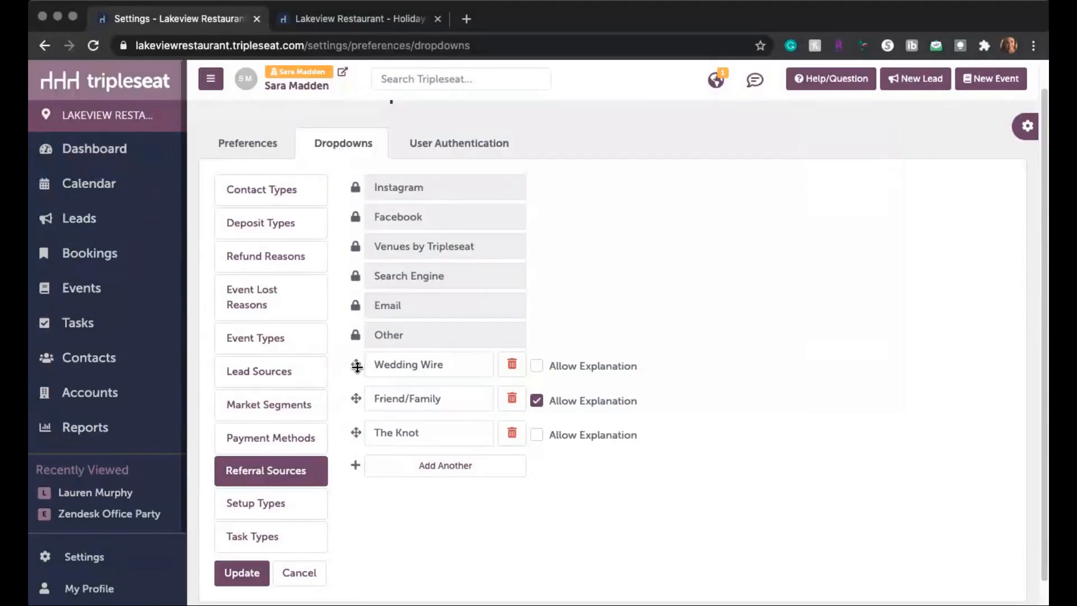
left_click_drag(355, 364, 355, 400)
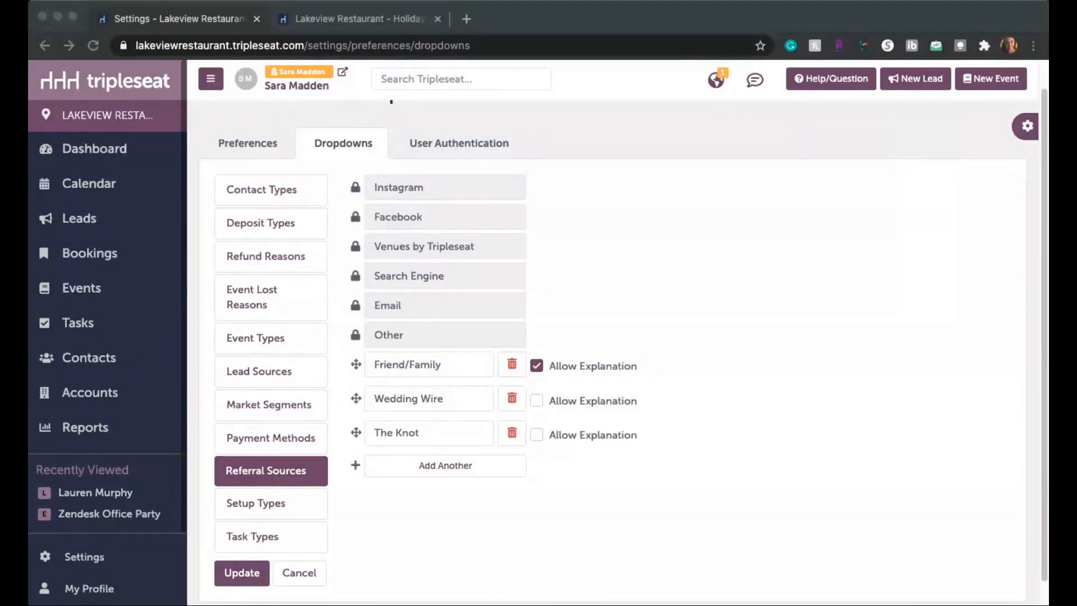
Step: Add "2021 Holiday Email Blast" to the Lead Sources dropdown list and save the dropdown changes
left_click(254, 373)
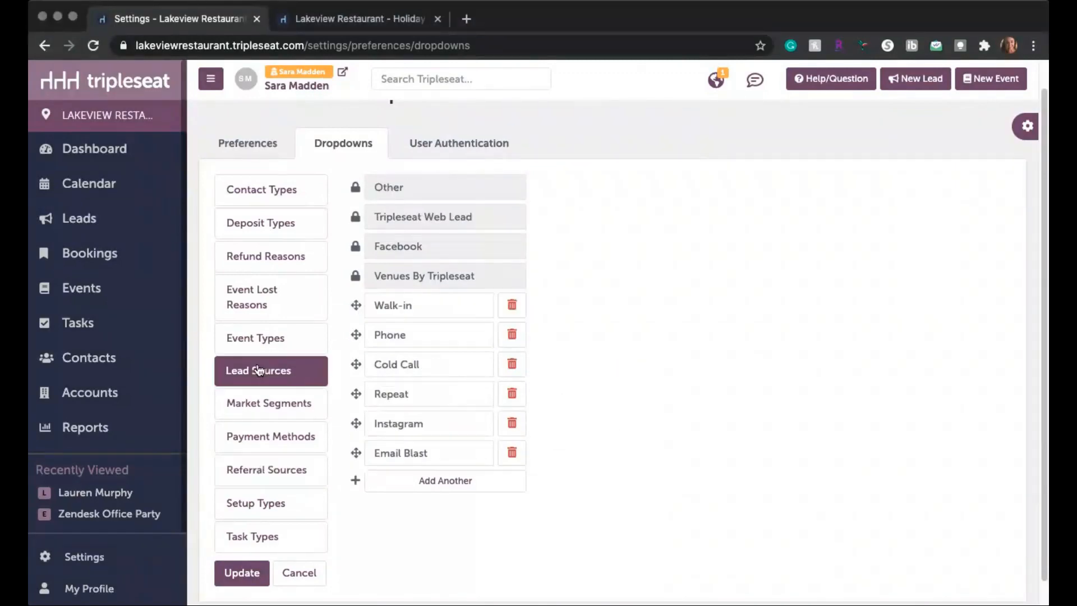
left_click(419, 484)
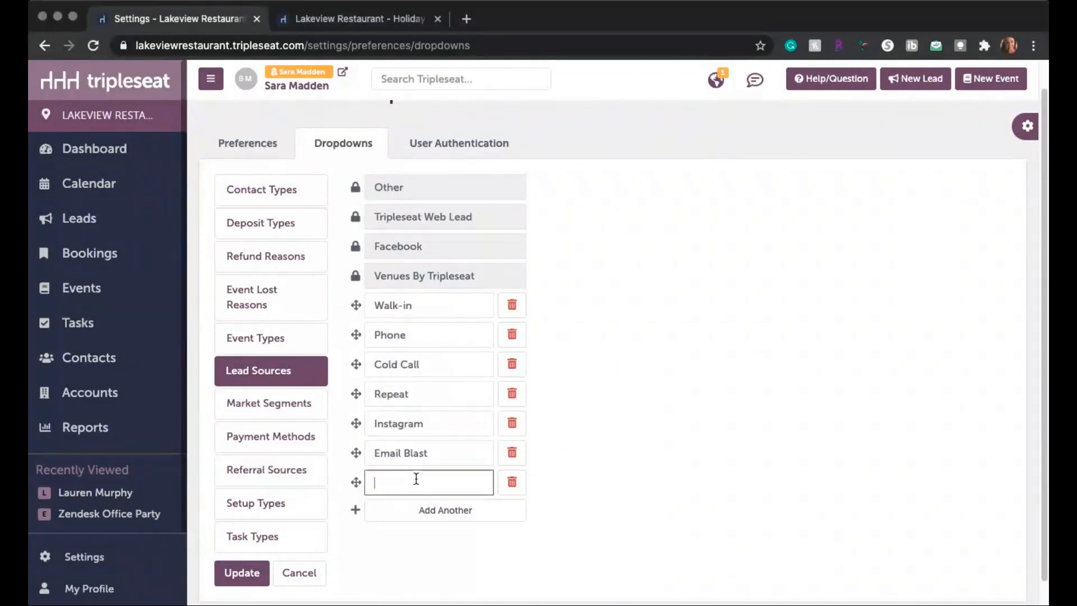
type("2021 Holiday Email Blast")
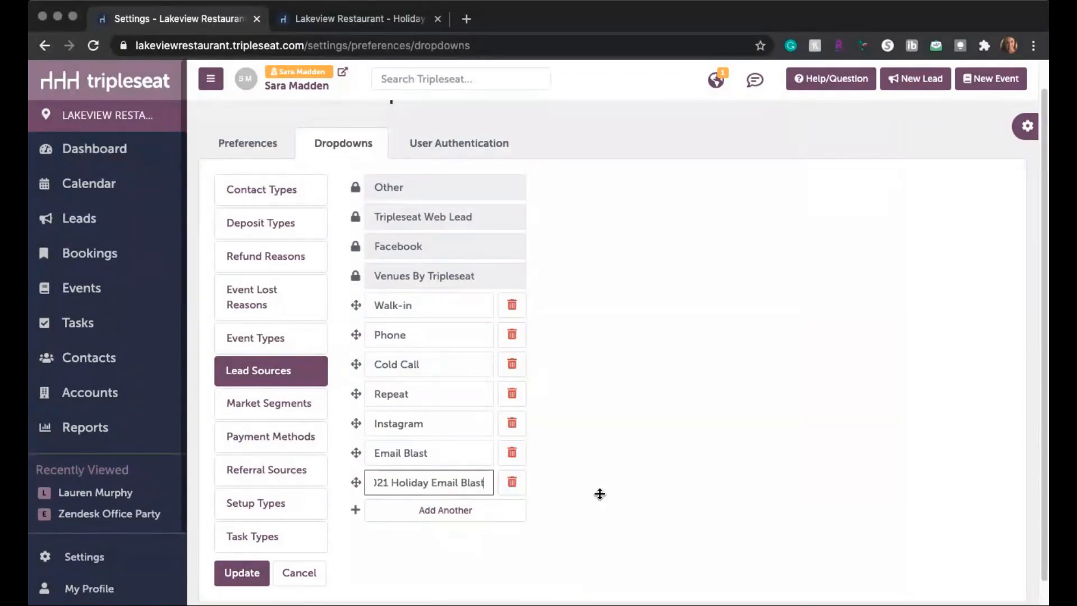
left_click(597, 497)
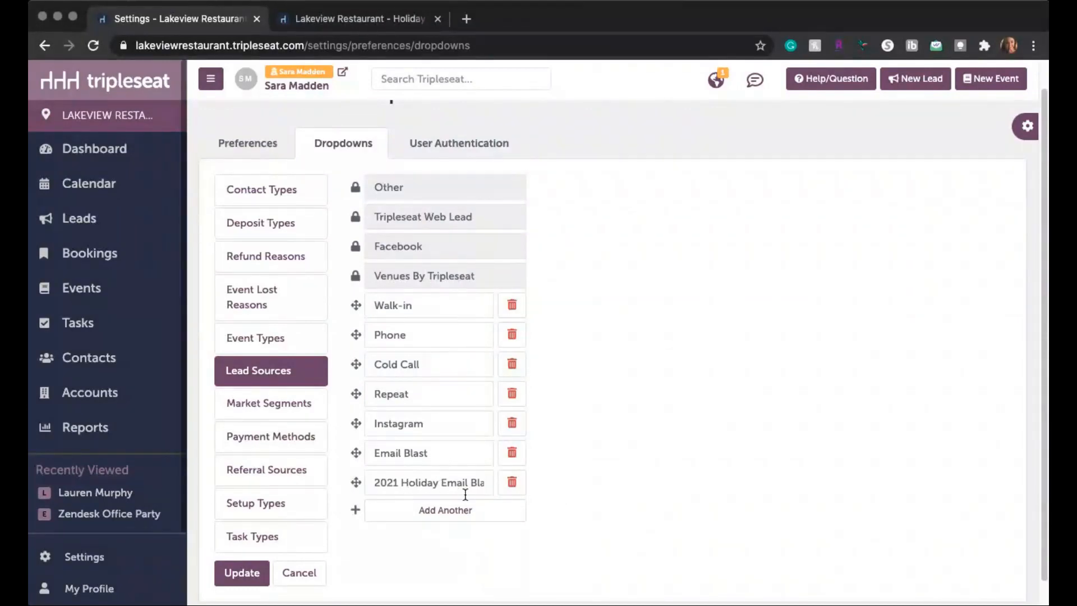
left_click(241, 572)
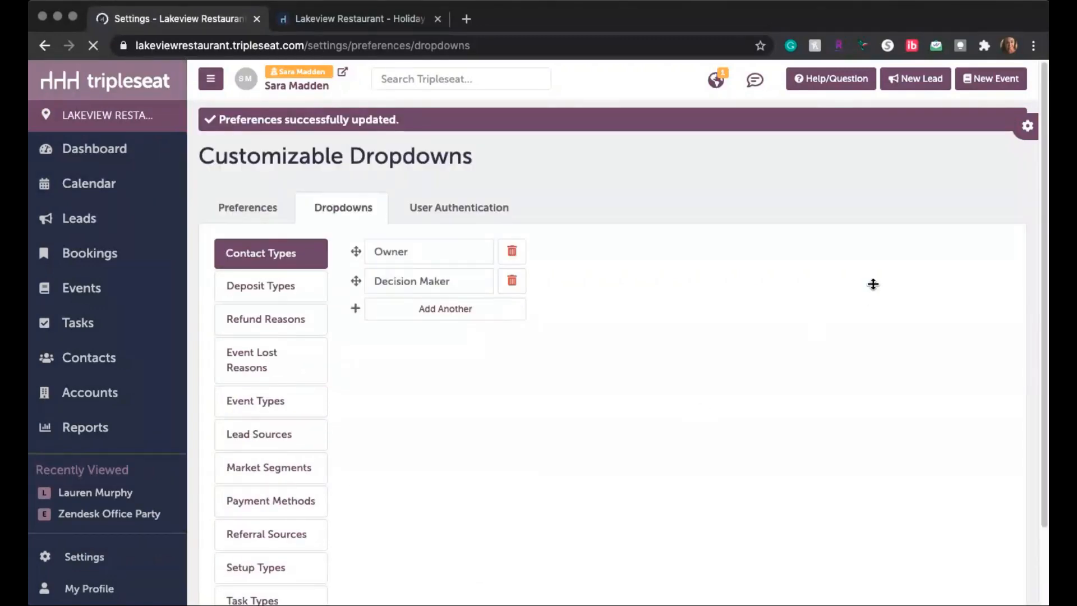
Step: Open the Lead Forms settings, look over the existing forms and start a new event lead form
left_click(1024, 128)
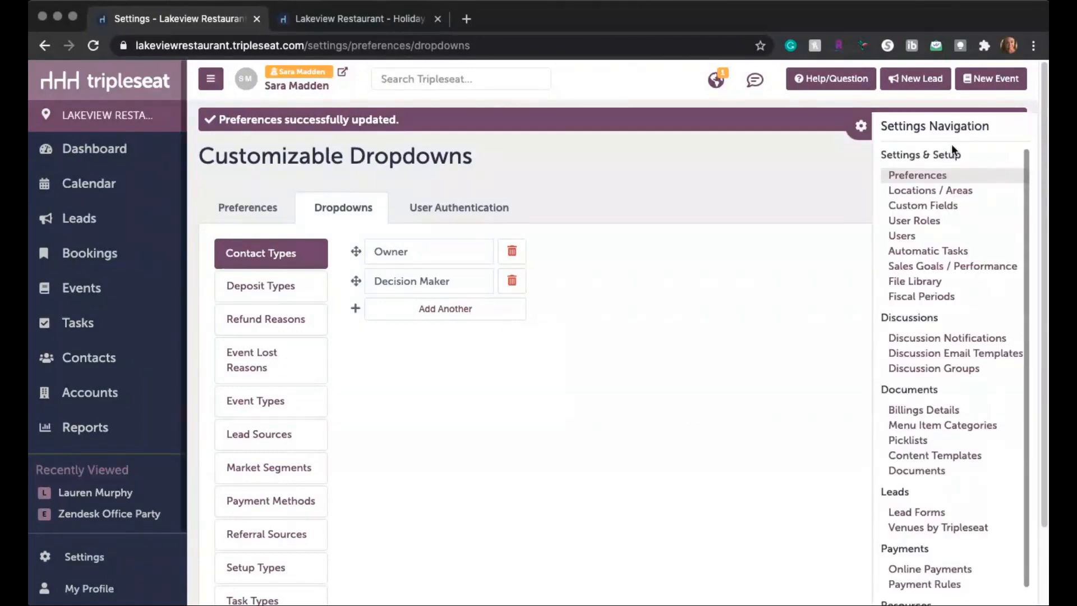
left_click(925, 513)
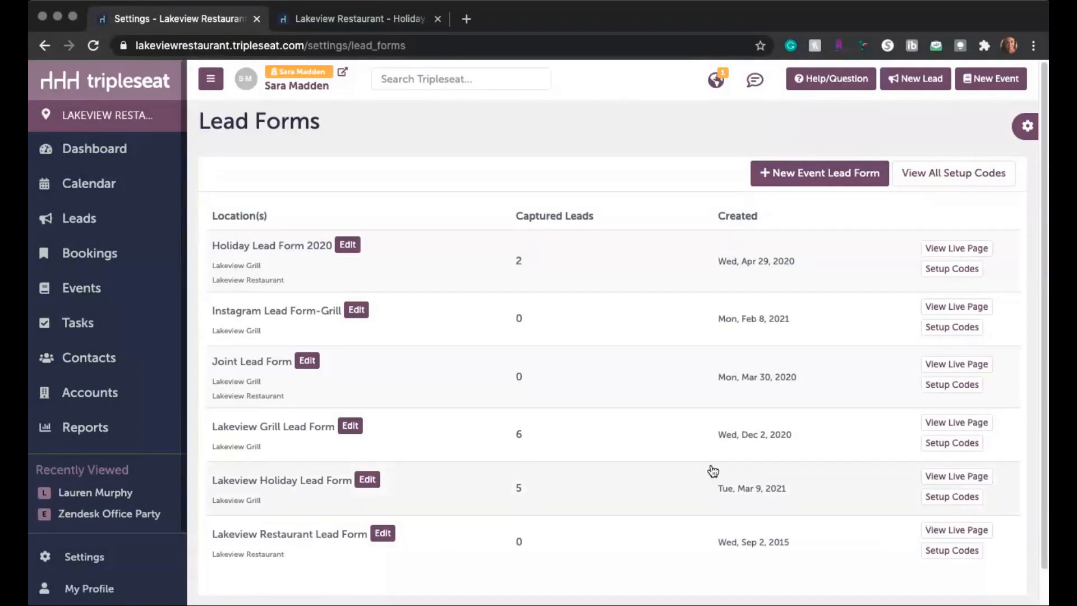
scroll(714, 471, "down", 2)
scroll(402, 406, "down", 1)
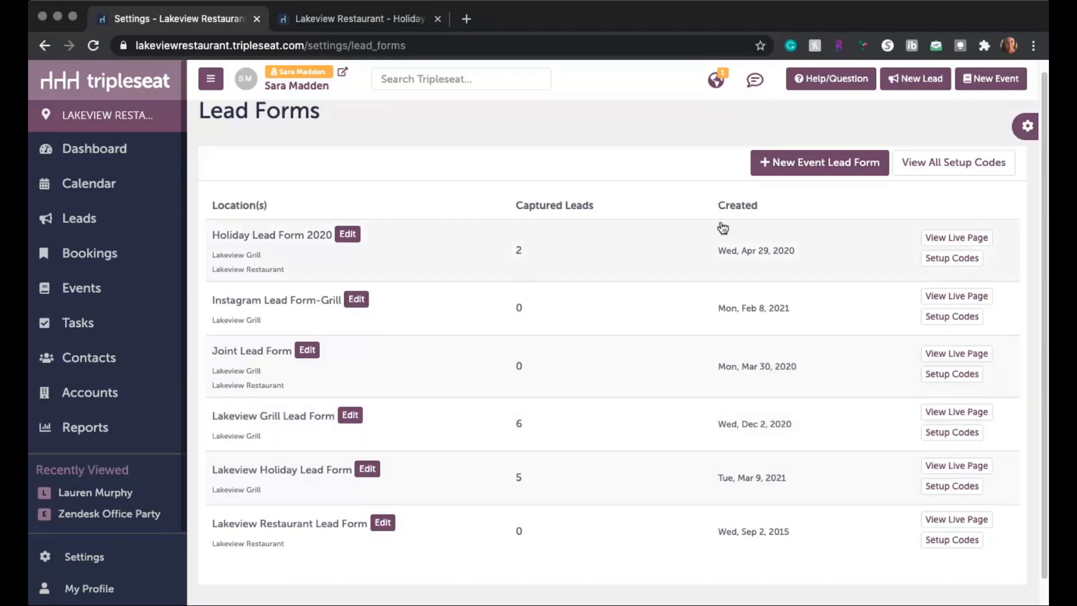
left_click(823, 171)
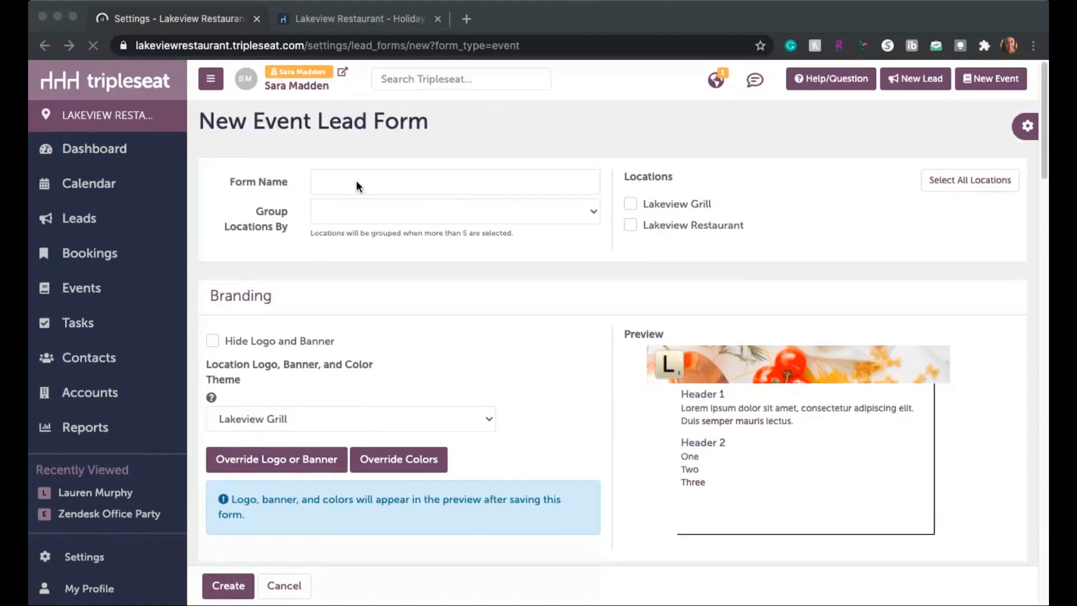
Step: Fill in the new lead form's name and assign it to the Lakeview Grill location
left_click(402, 185)
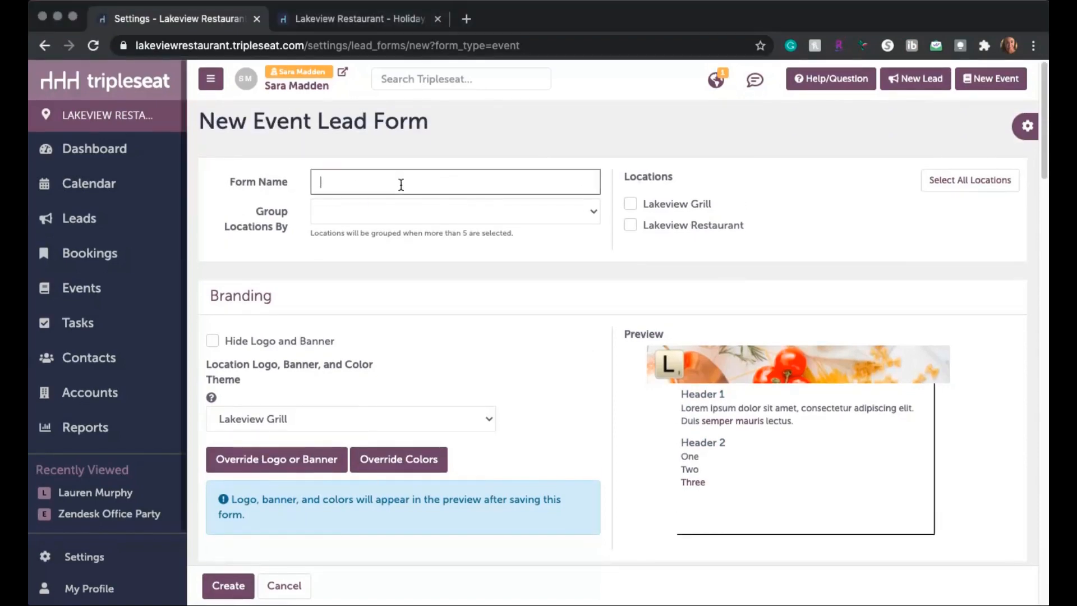
type("2021 Holiday Season Promo")
left_click(630, 206)
Step: Override the form's branding with Lakeview_Logo.png as the logo and Holiday_LeadFormBanner.jpg as the banner, and create the form
scroll(626, 445, "down", 3)
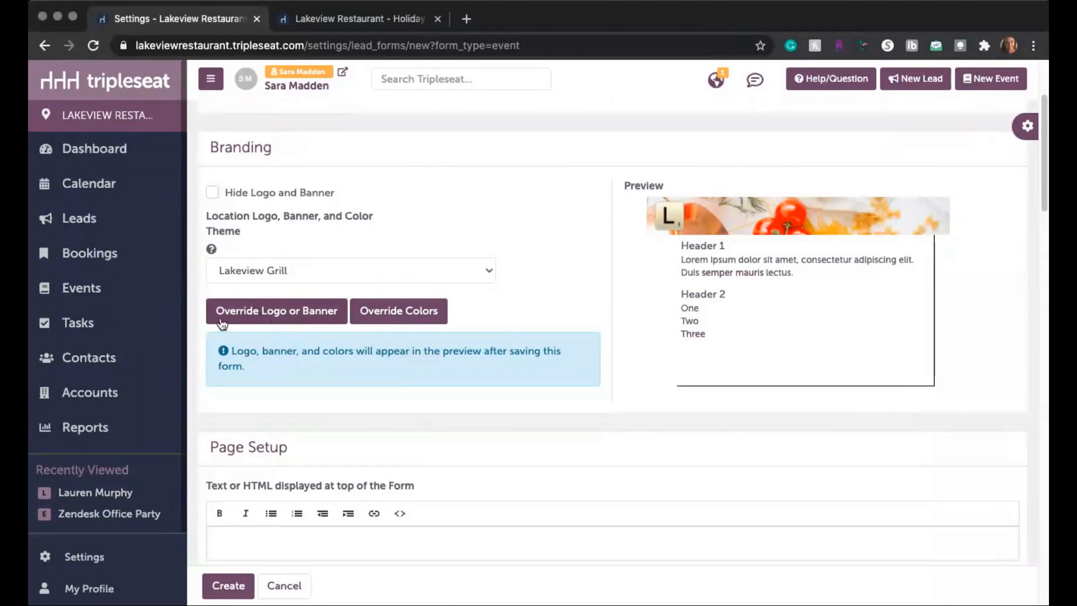
left_click(255, 318)
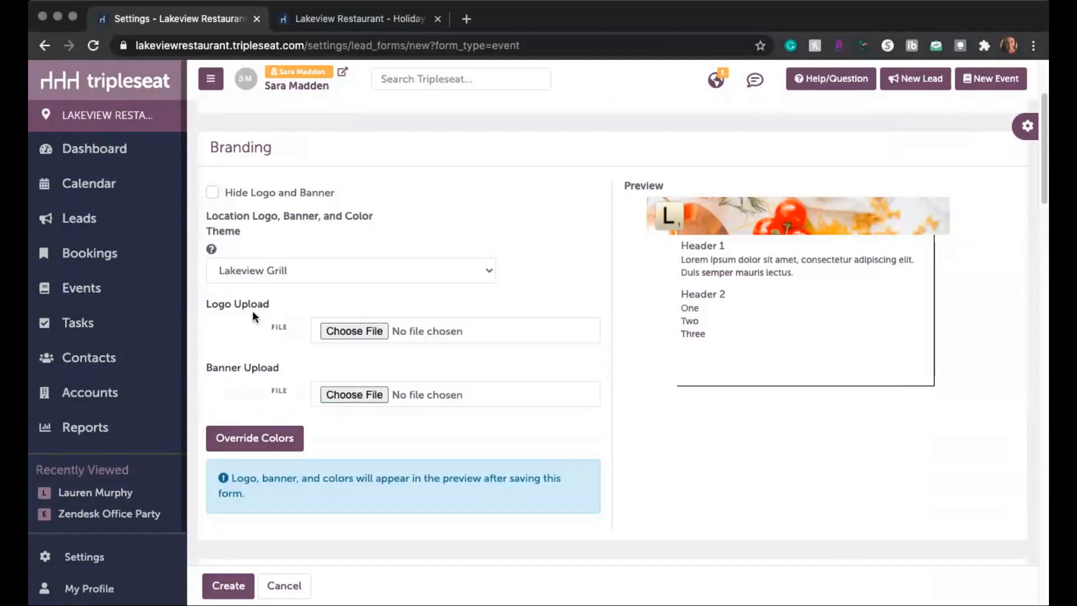
left_click(352, 331)
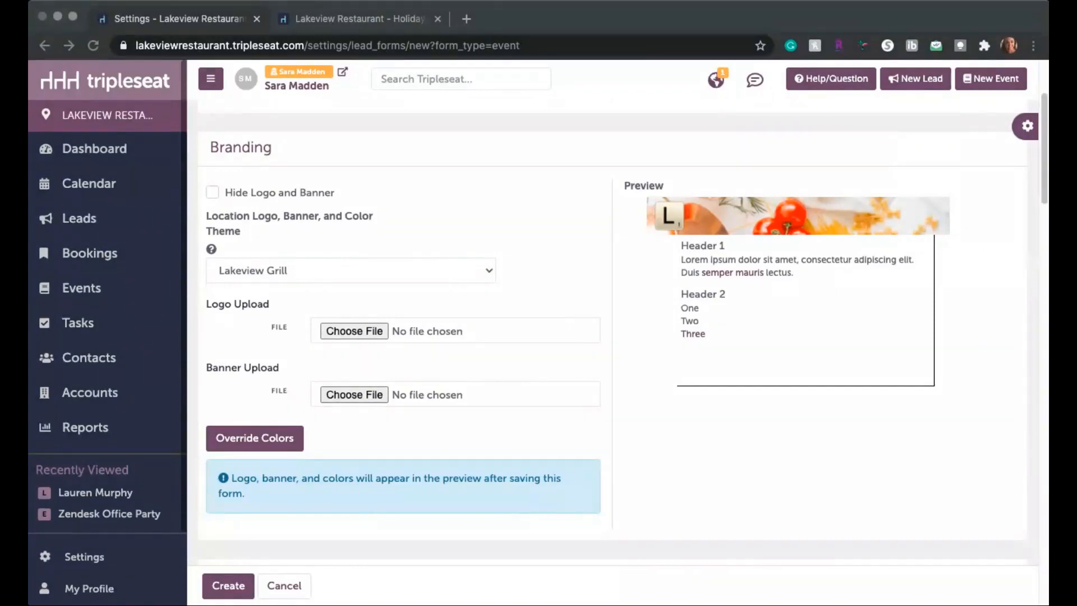
left_click(798, 383)
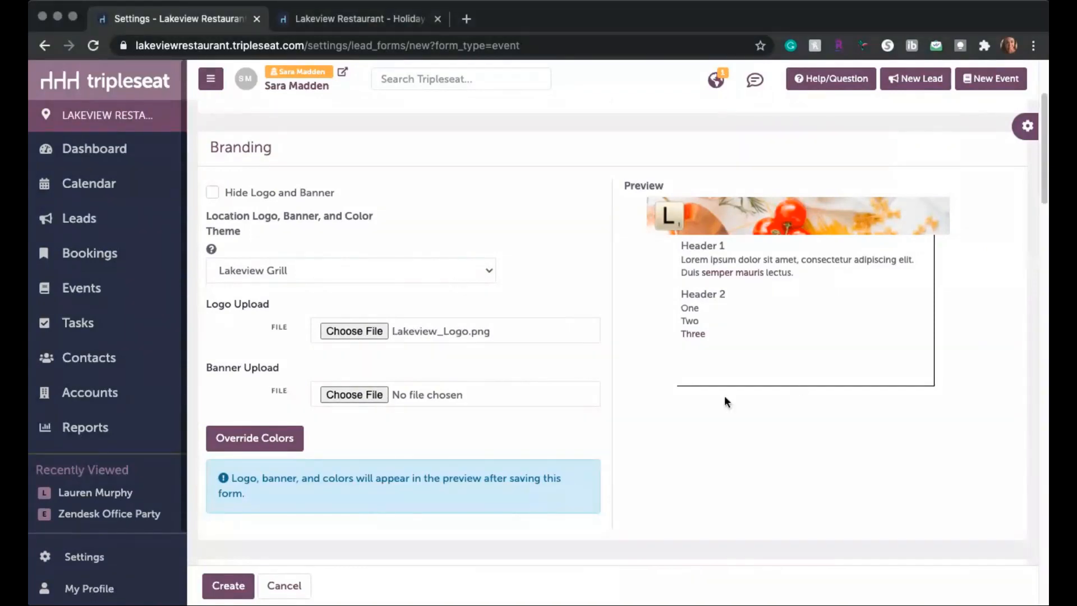
left_click(343, 395)
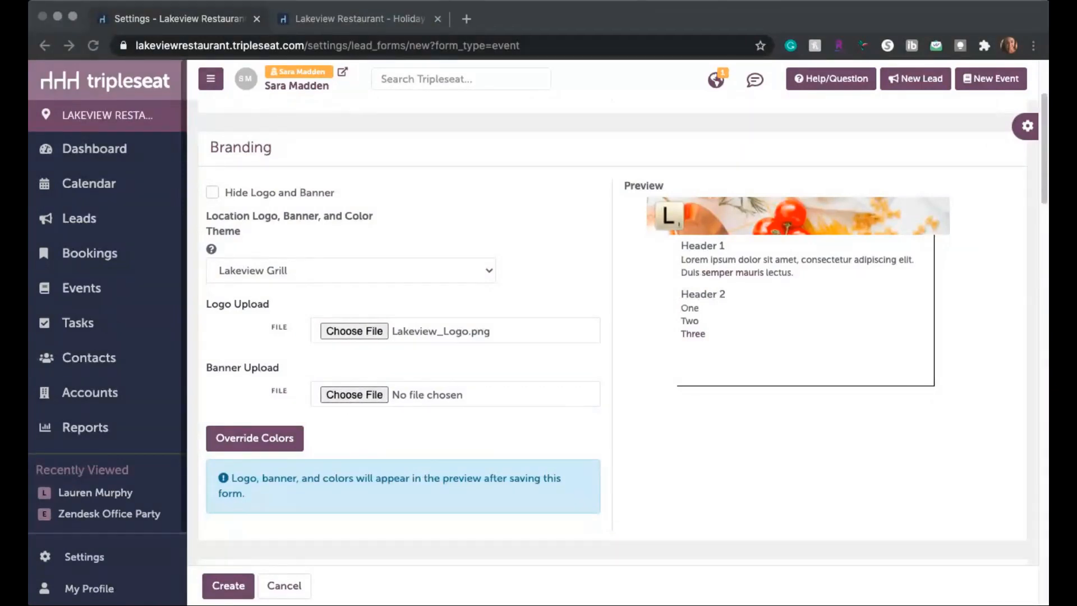
left_click(229, 585)
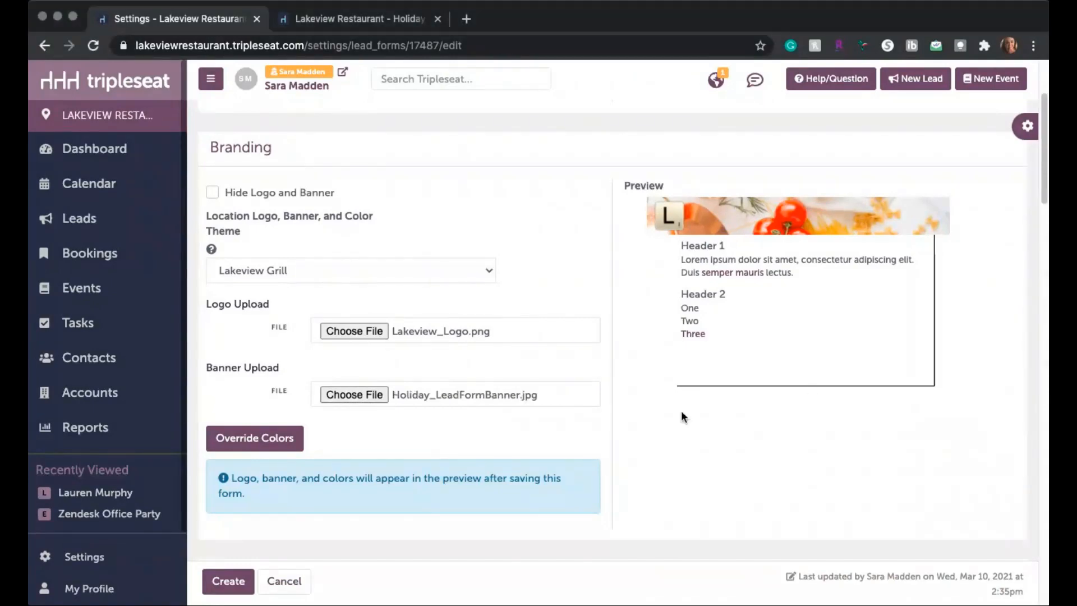
Step: Override the lead form's colors and set the font color to #29263c
scroll(646, 414, "down", 3)
scroll(646, 415, "up", 1)
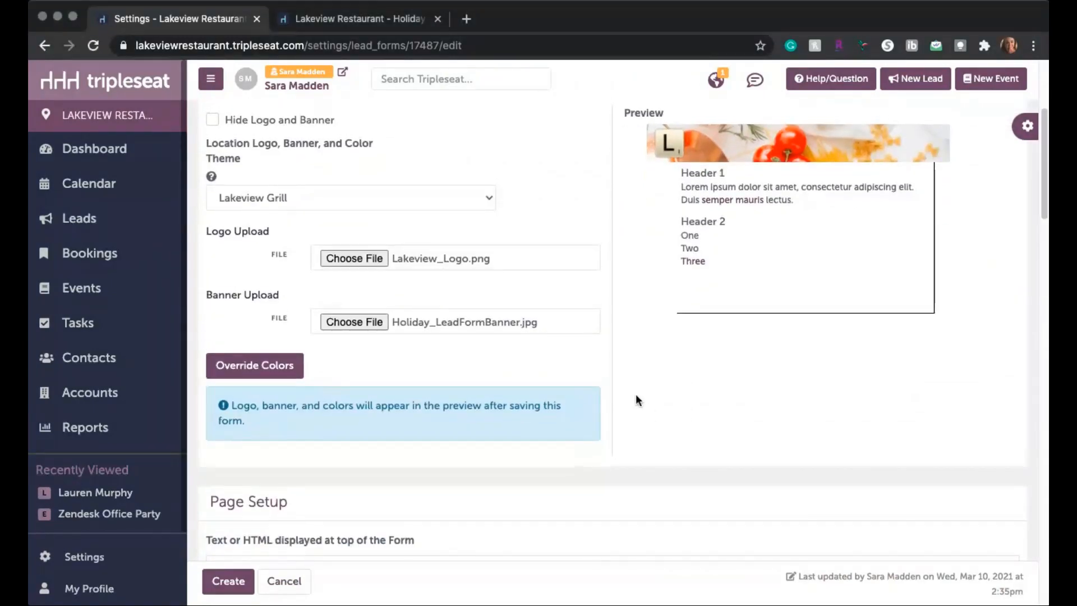
left_click(254, 368)
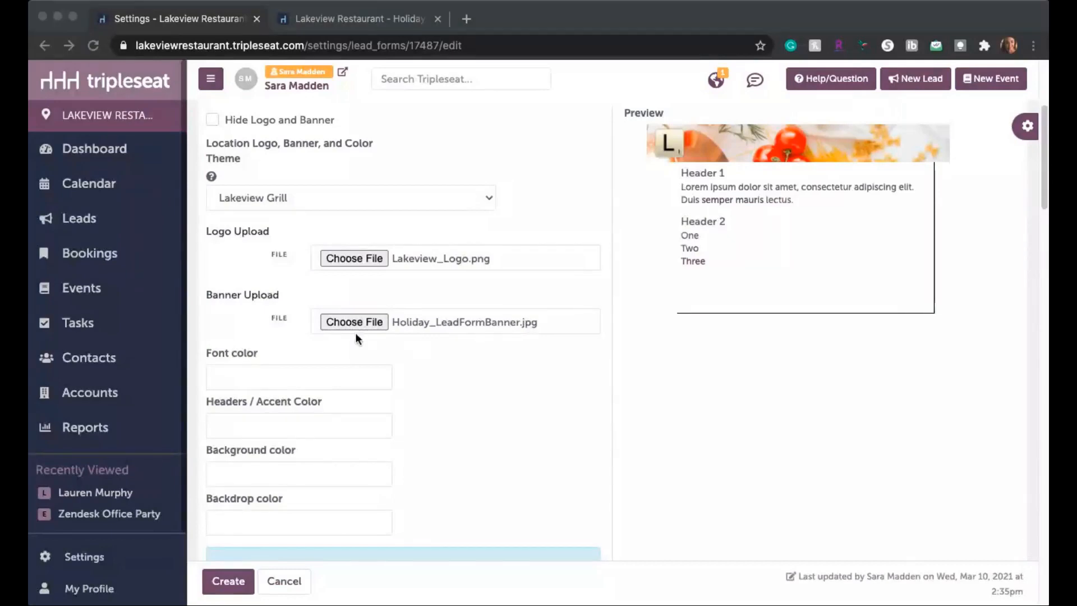
left_click(323, 379)
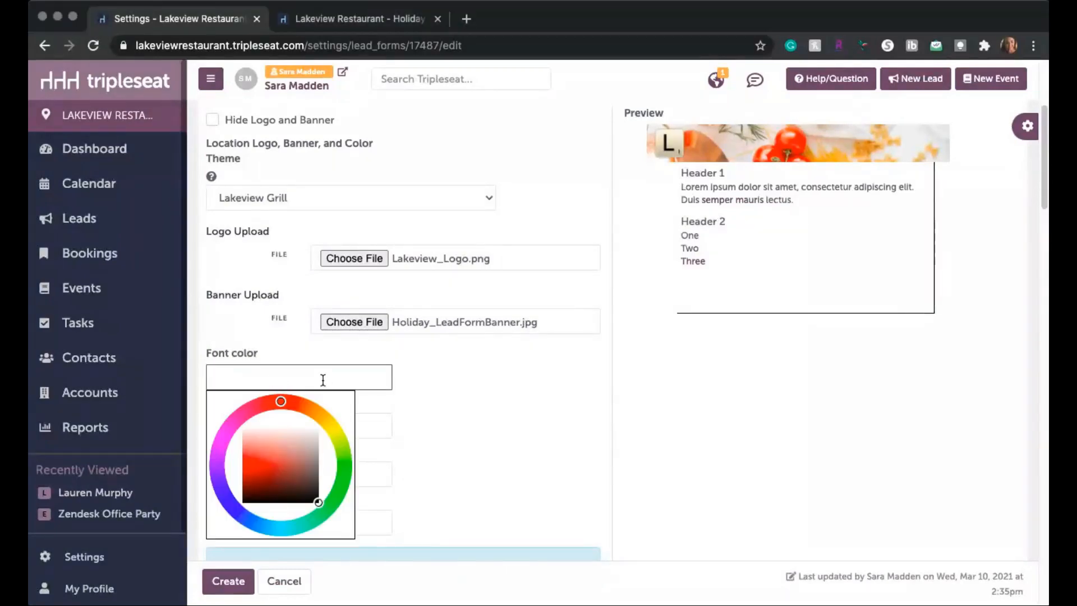
left_click(439, 467)
left_click(247, 380)
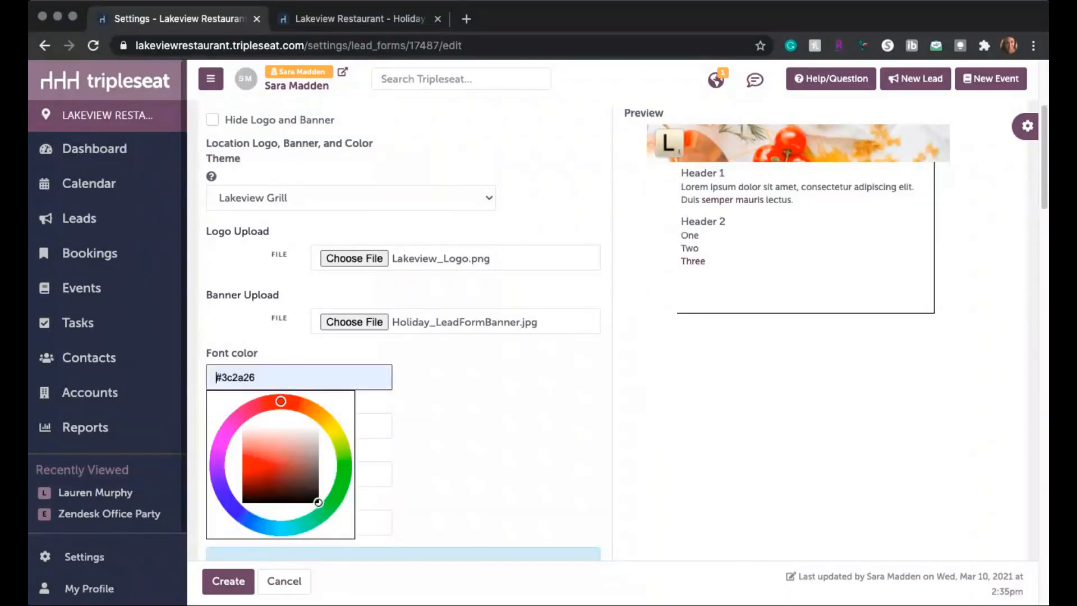
type("#29263c")
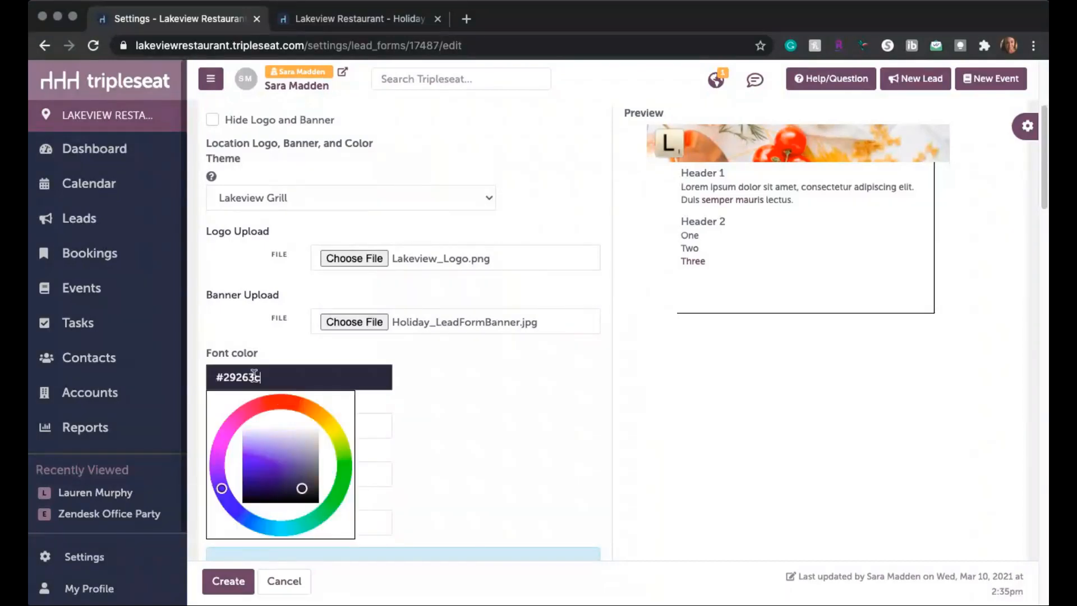
Step: Set the lead form's headers / accent color to #7cccde
left_click(575, 374)
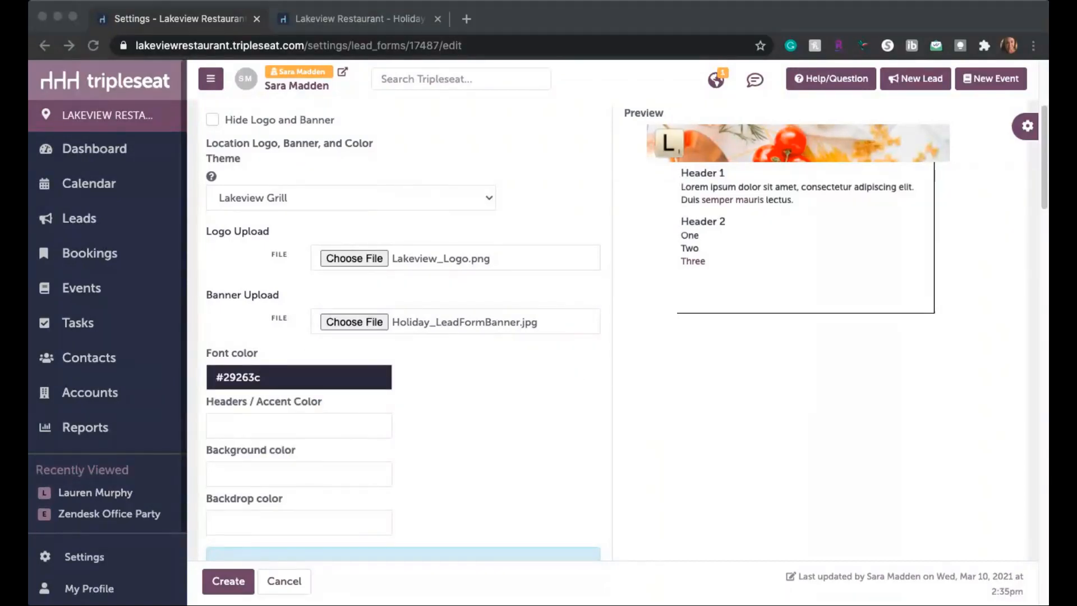
left_click(368, 427)
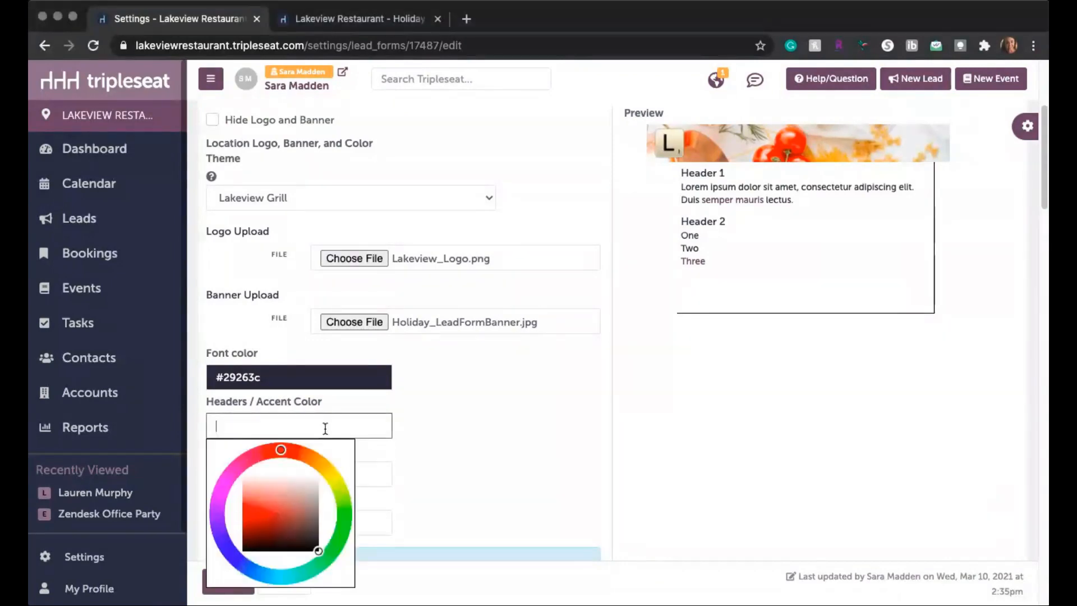
type("7cccde")
left_click(486, 444)
left_click(211, 424)
type("#")
left_click(417, 410)
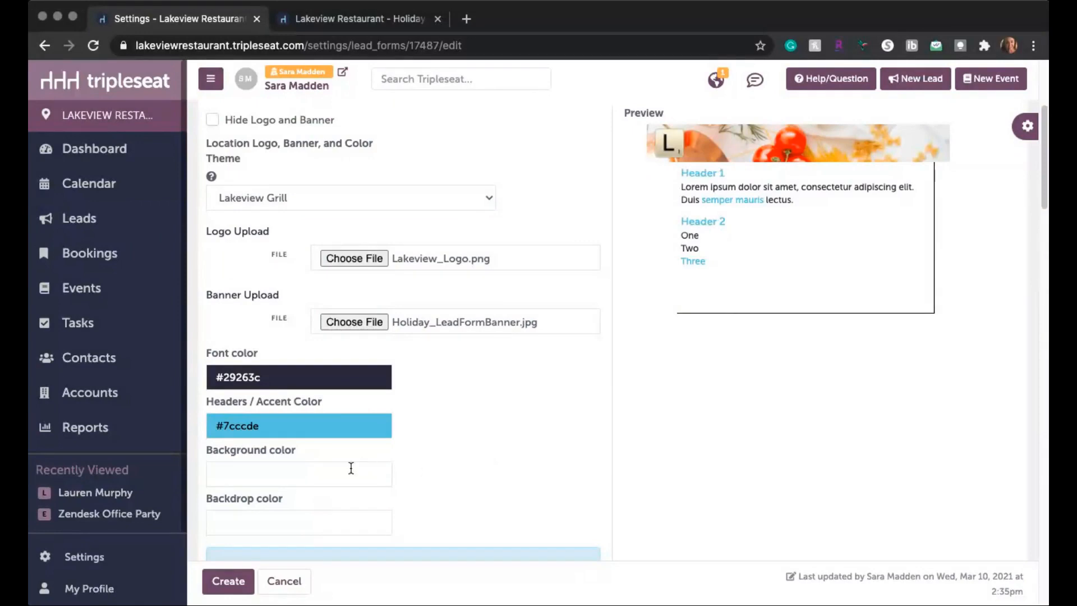
left_click(328, 474)
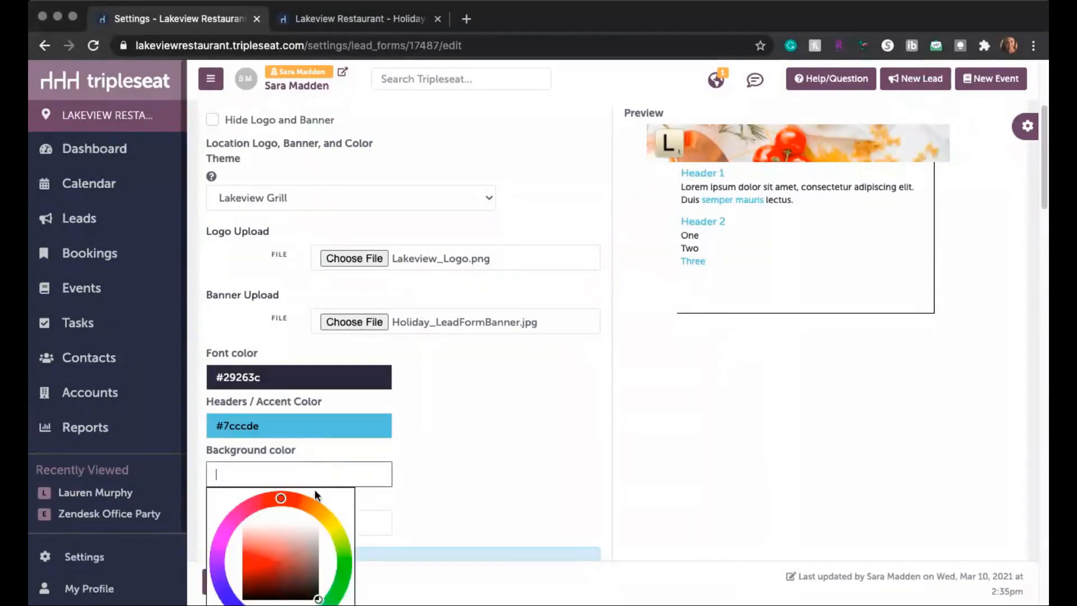
left_click(270, 548)
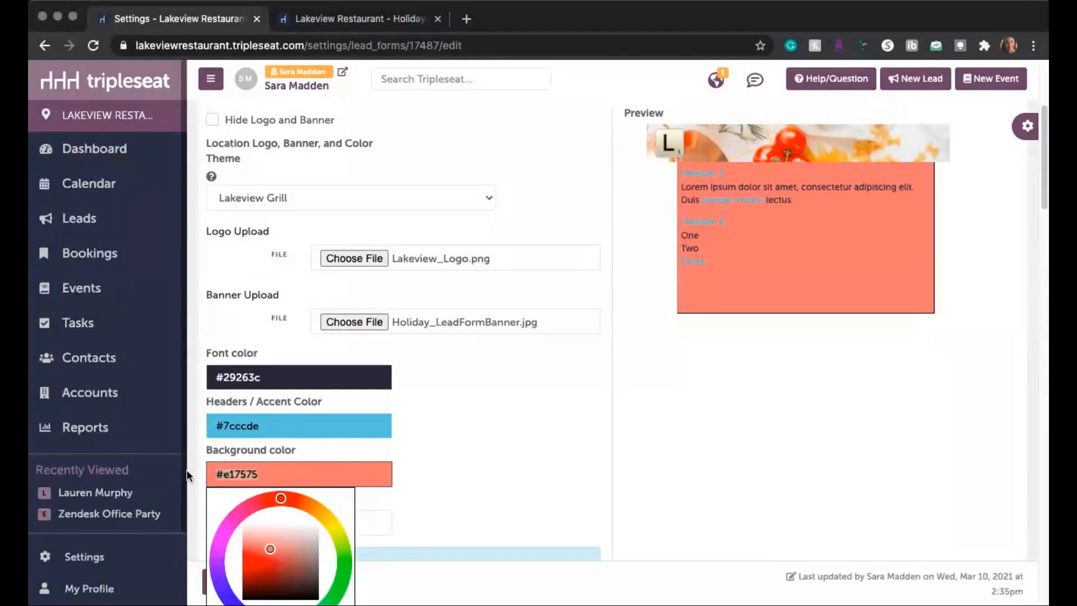
key("BackSpace")
Step: Set the form's background color to #ffffff and its backdrop color to #ECECEE
key("super+Tab")
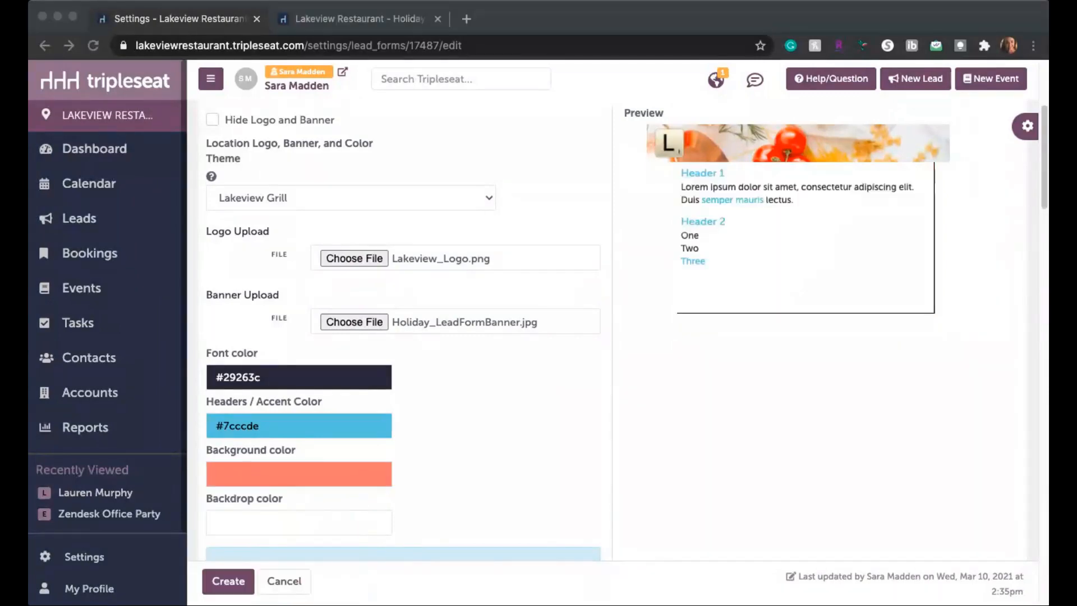
left_click(285, 476)
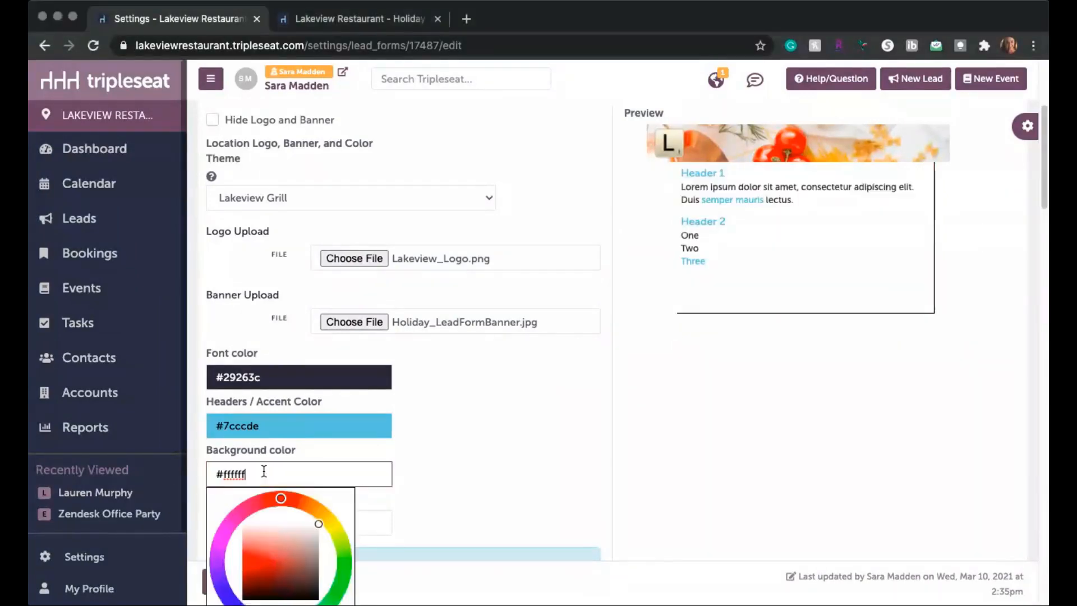
left_click(500, 450)
key("super+Tab")
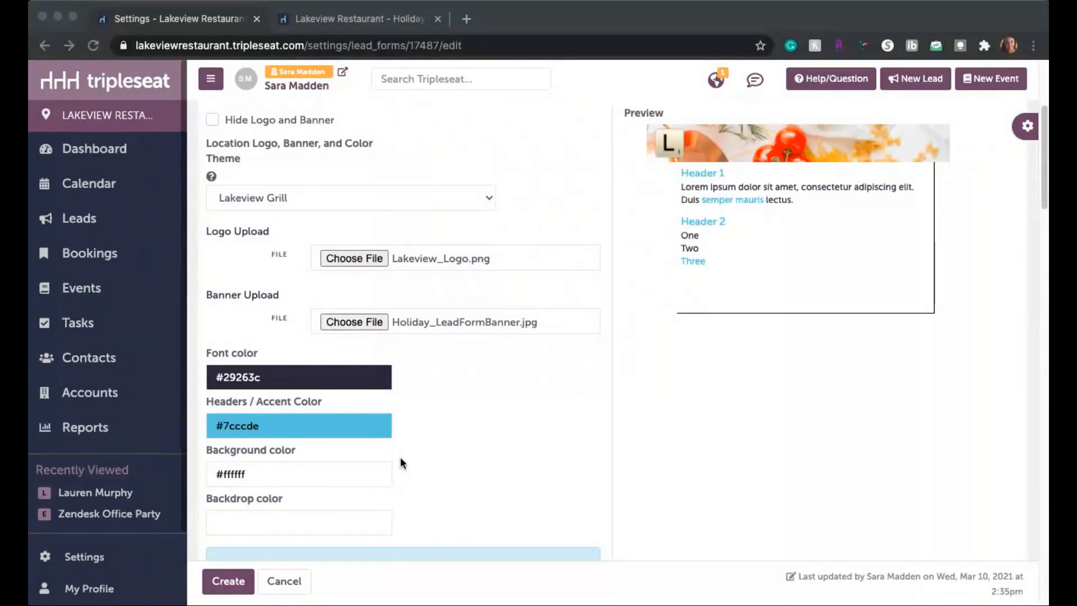
left_click(247, 523)
type("#ECECEE")
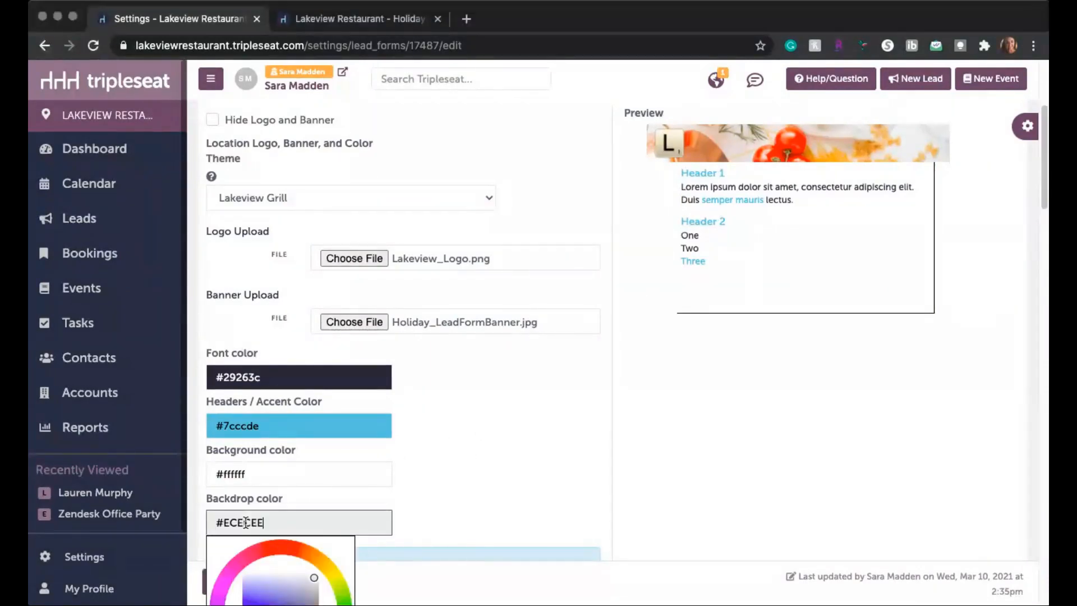
left_click(548, 376)
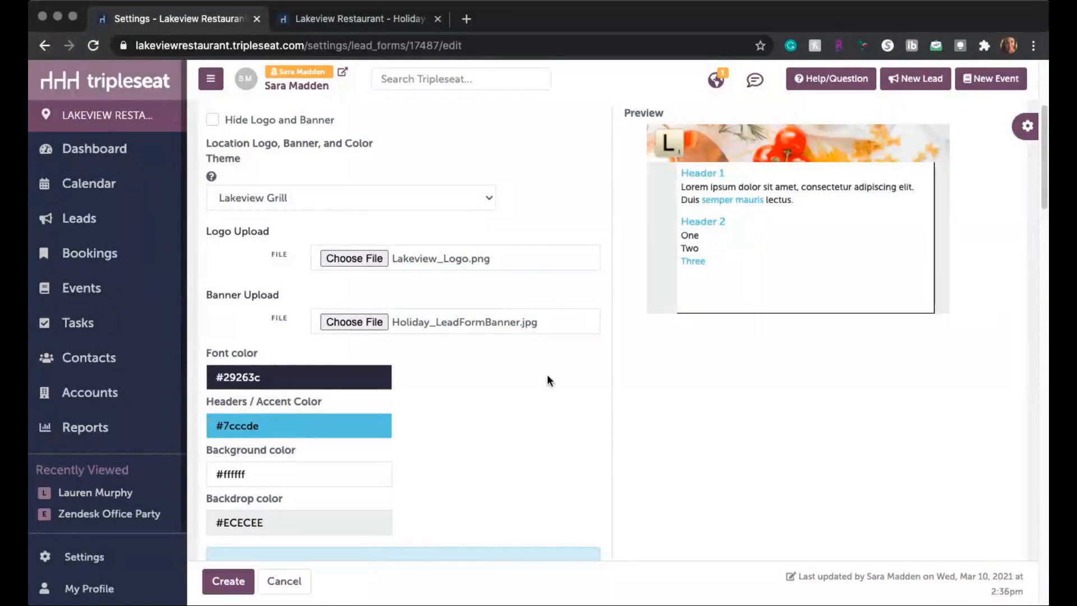
scroll(535, 522, "down", 3)
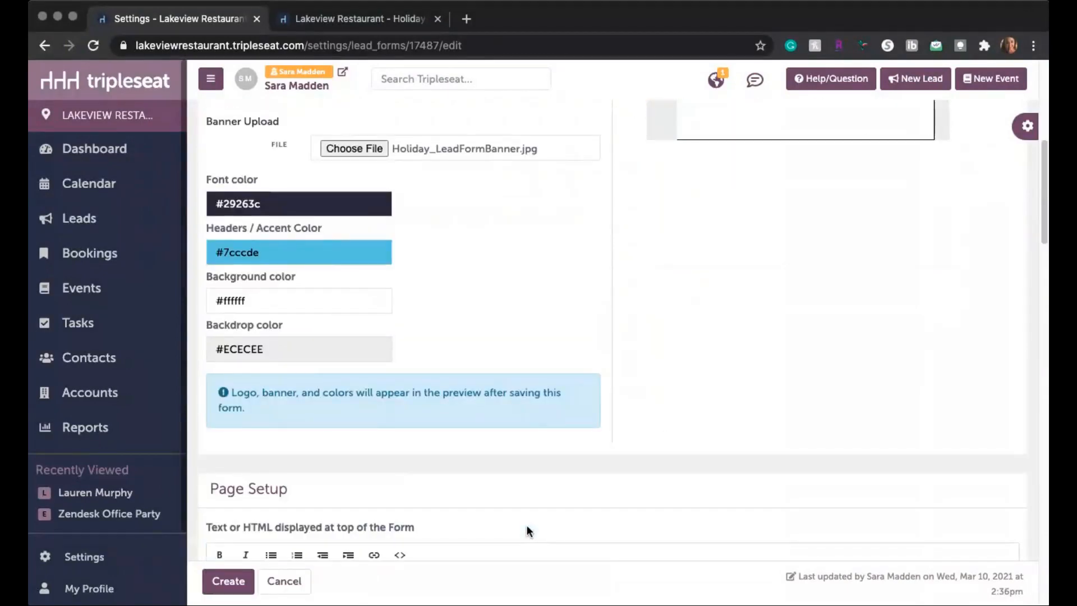
scroll(505, 505, "up", 3)
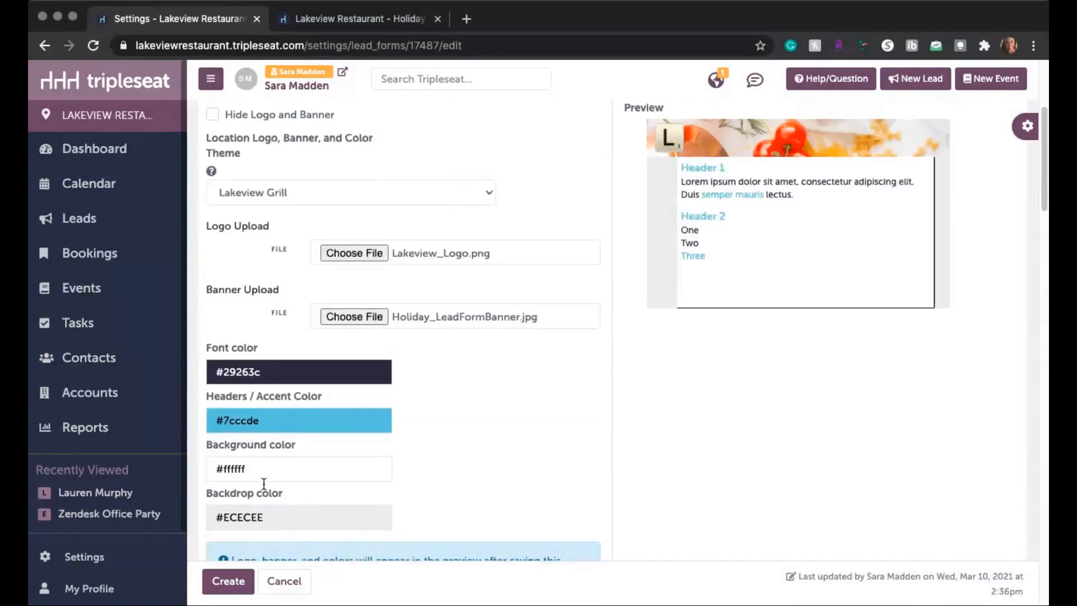
Step: Replace the form header text in the page setup with "Holiday Event Request!"
scroll(483, 472, "down", 6)
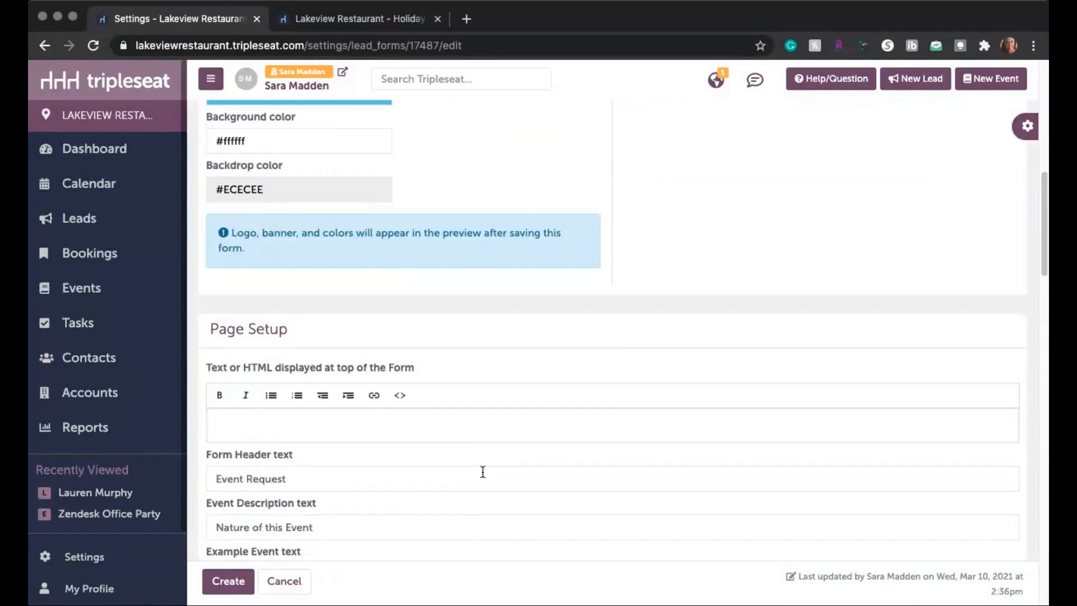
scroll(483, 471, "down", 4)
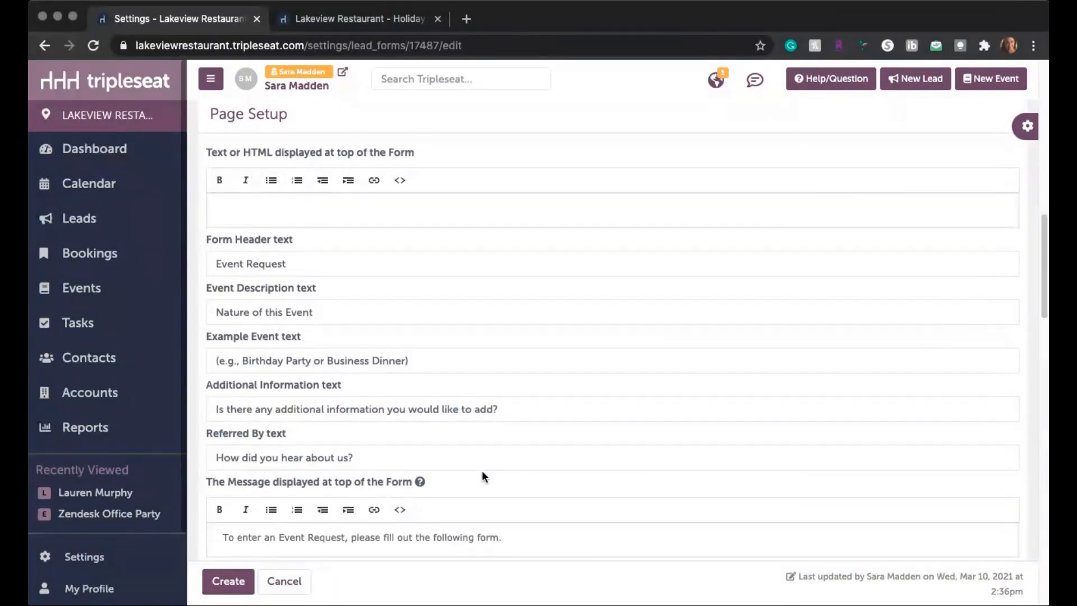
left_click(311, 264)
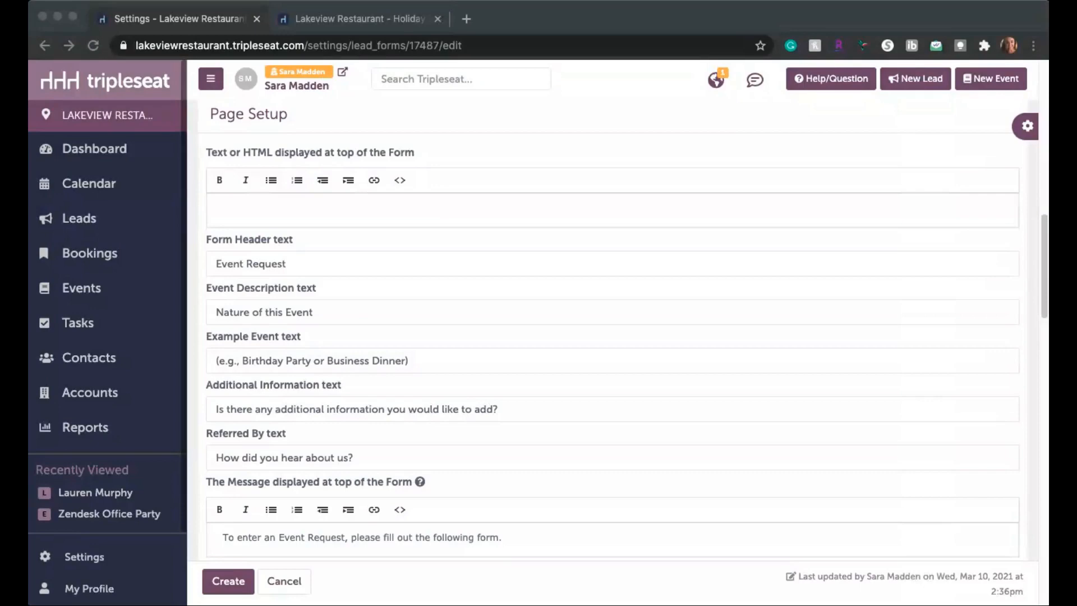
left_click_drag(347, 262, 160, 264)
type("Holiday 2021 Event Request!")
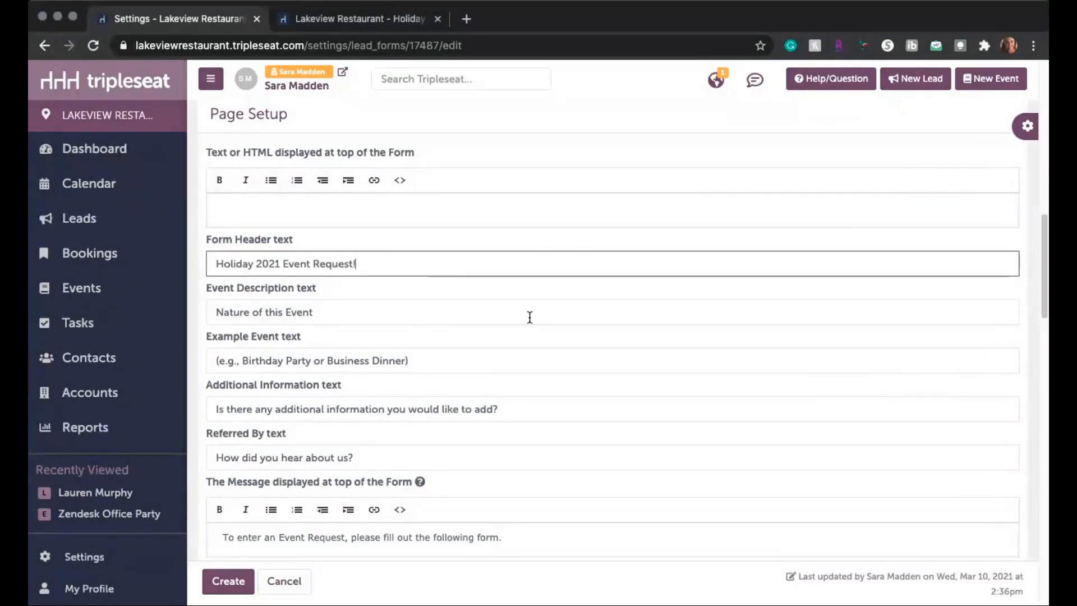
double_click(268, 264)
key("BackSpace")
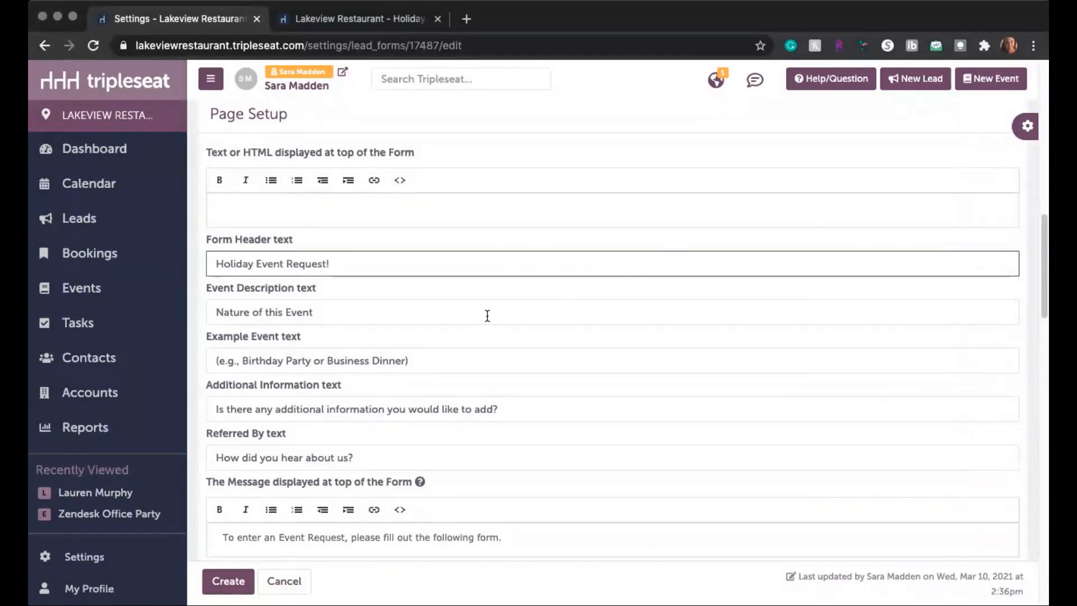
Step: Replace the example event text with "(Private Dinning or Main Dining)"
left_click(441, 314)
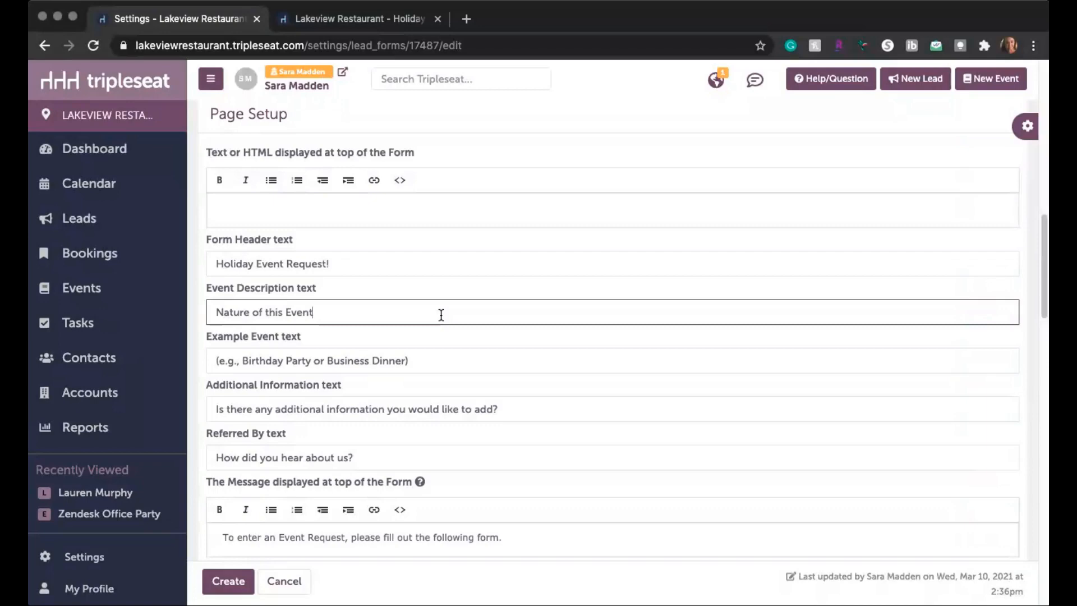
scroll(441, 314, "down", 2)
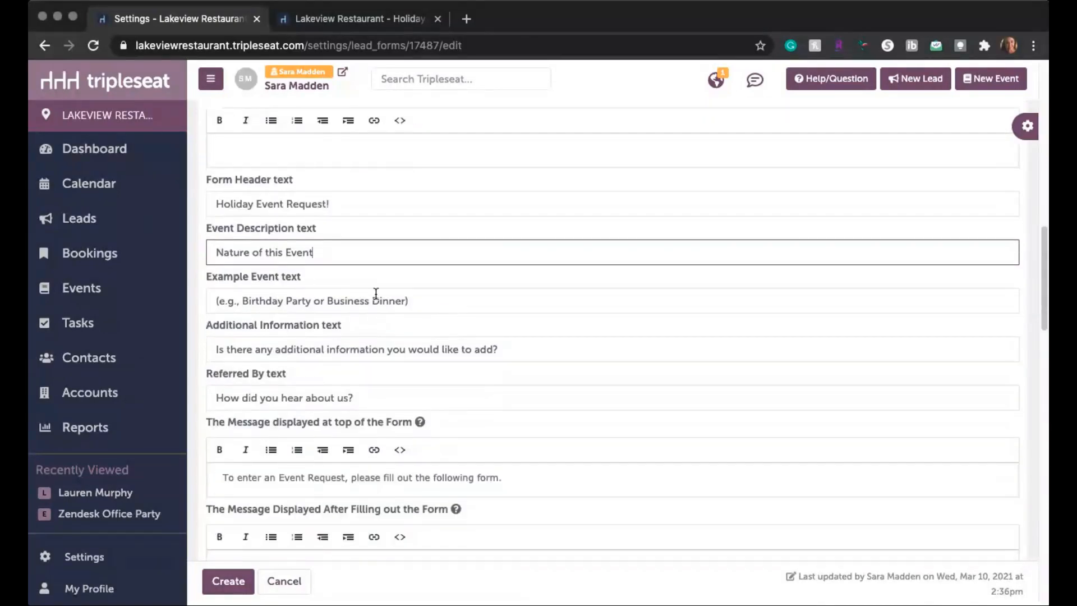
left_click(393, 301)
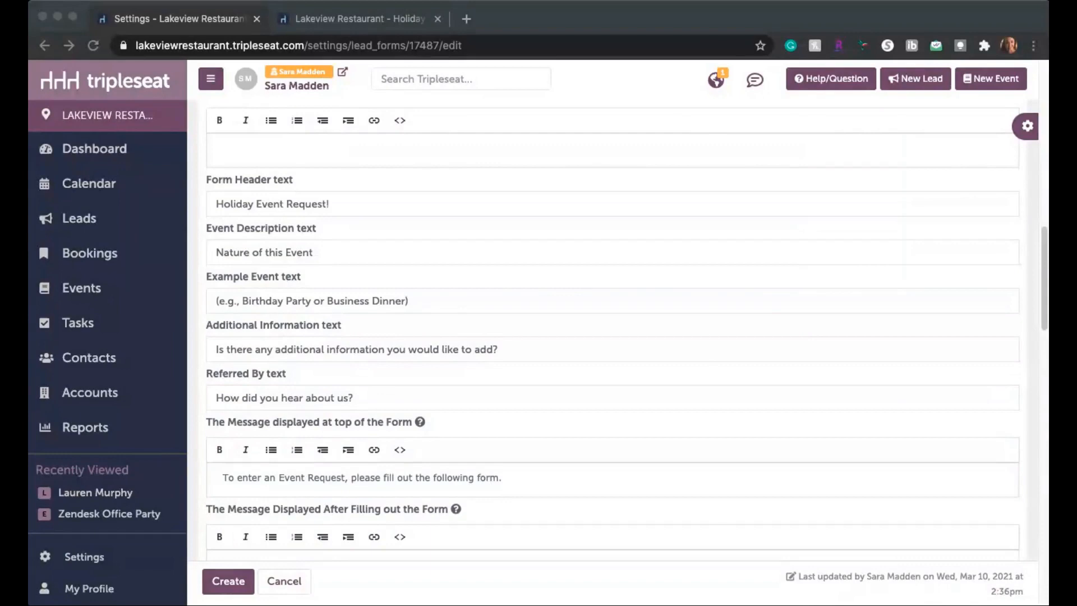
left_click(452, 297)
key("ctrl+a")
type("(Private Dinning or Main Dining)")
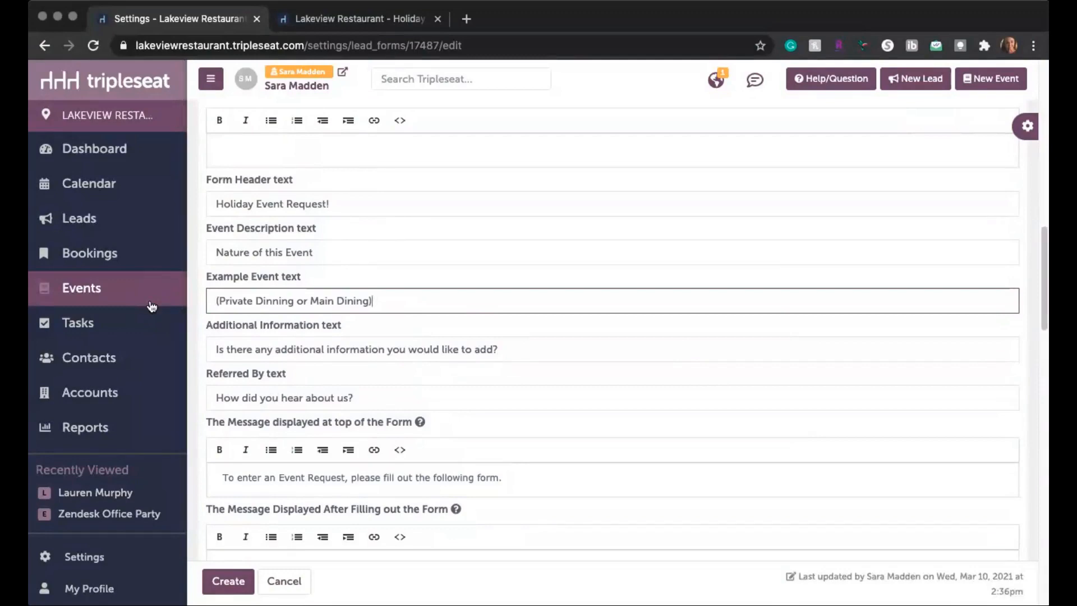
left_click(485, 376)
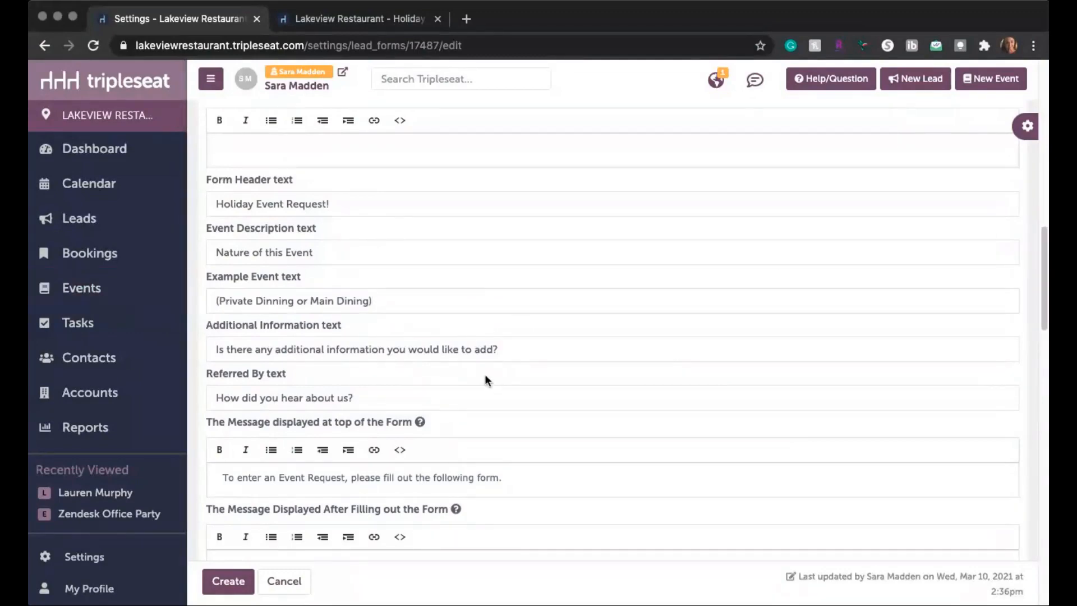
Step: Append the question "What is your event budget?" to the additional information text
scroll(705, 392, "down", 2)
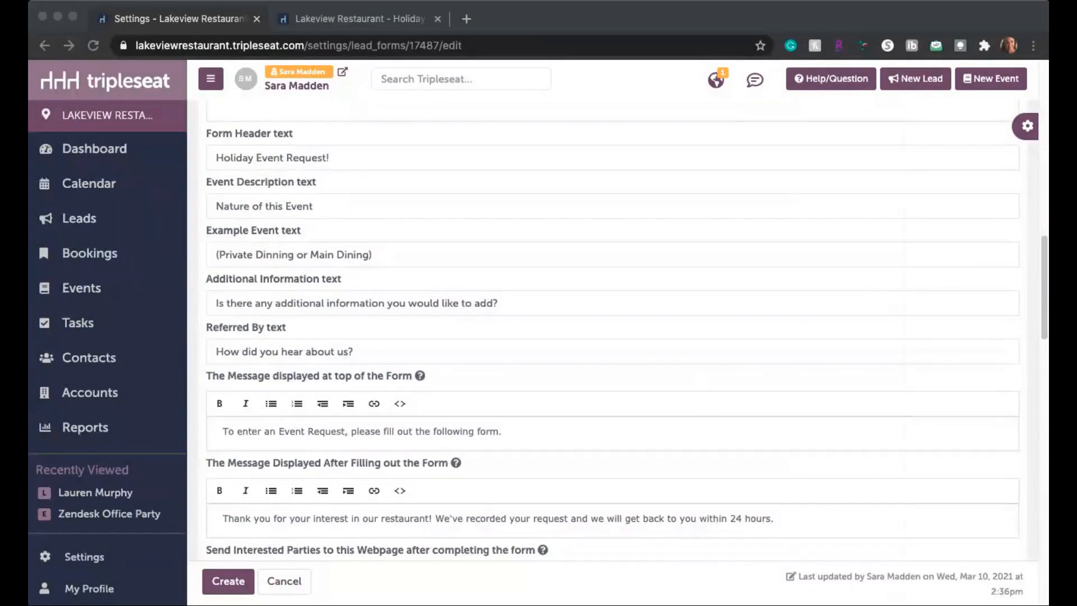
left_click(538, 301)
left_click(522, 303)
type("What is your event budget?")
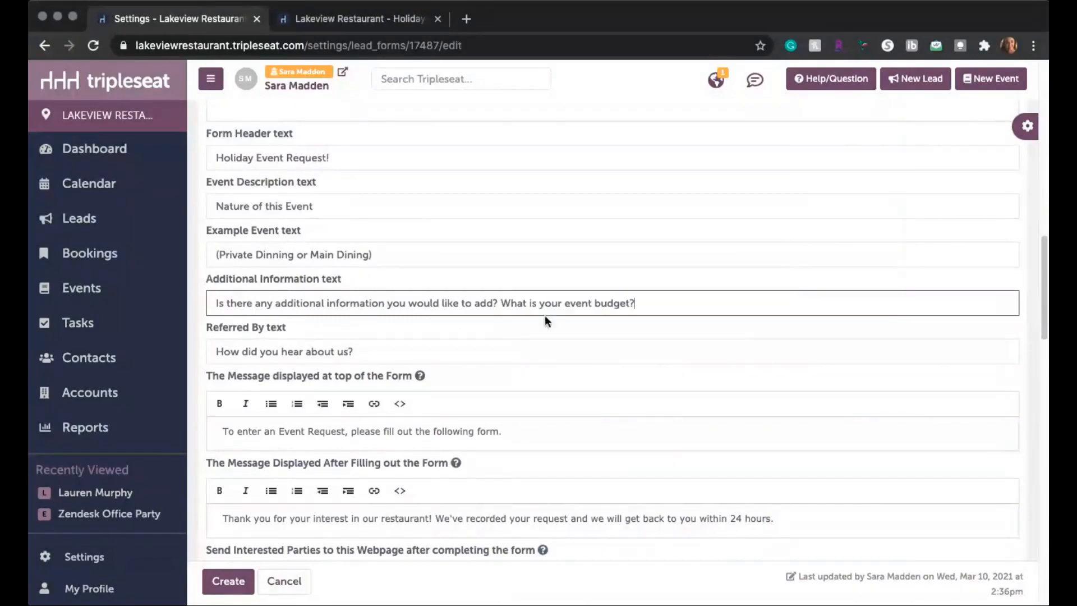
key("Return")
Step: Replace the message displayed after filling out the form with Lakeview Grill's thank-you, promising a reply as soon as possible and directing guests 'Back' to banquet menus
scroll(544, 304, "down", 2)
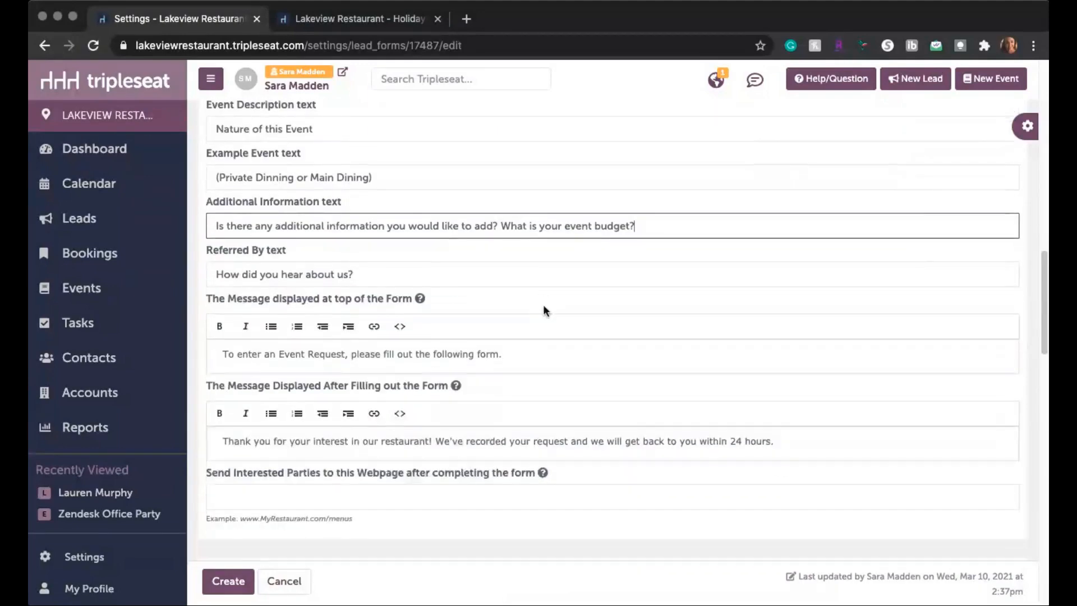
left_click(413, 274)
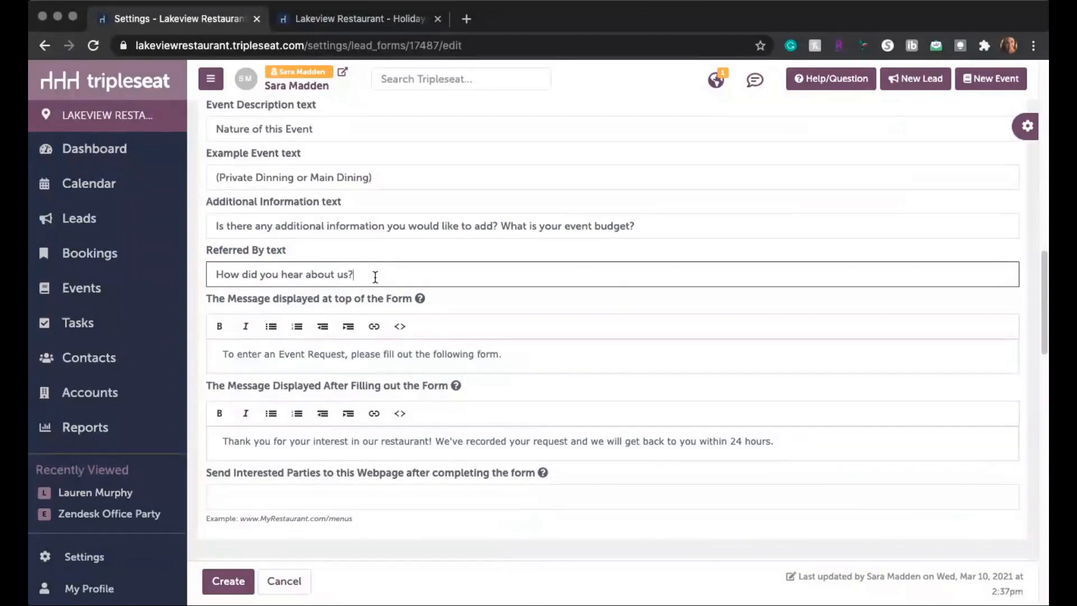
scroll(376, 277, "down", 3)
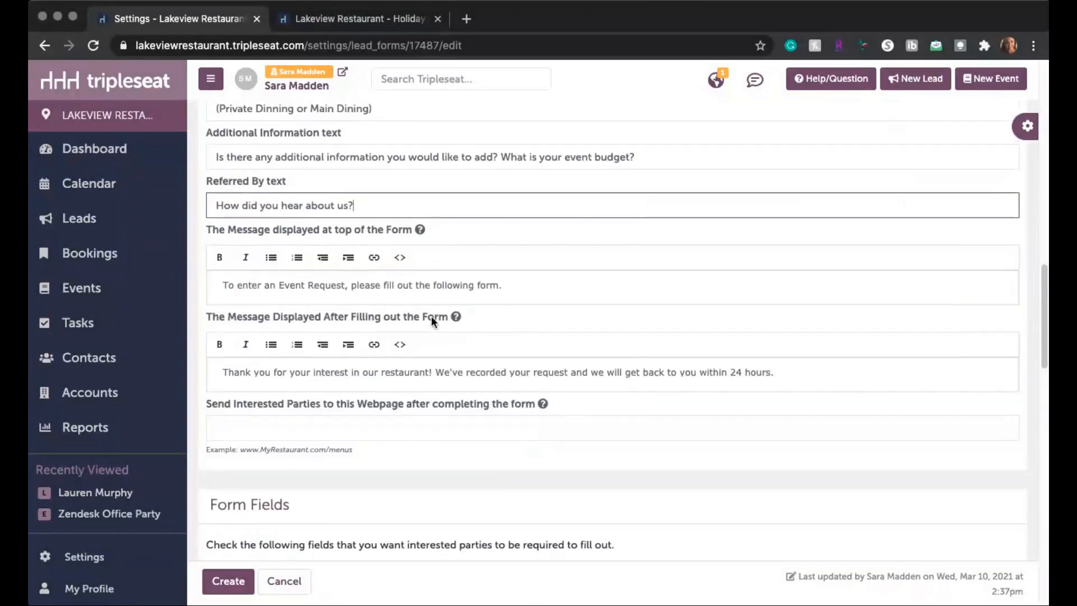
scroll(659, 306, "down", 3)
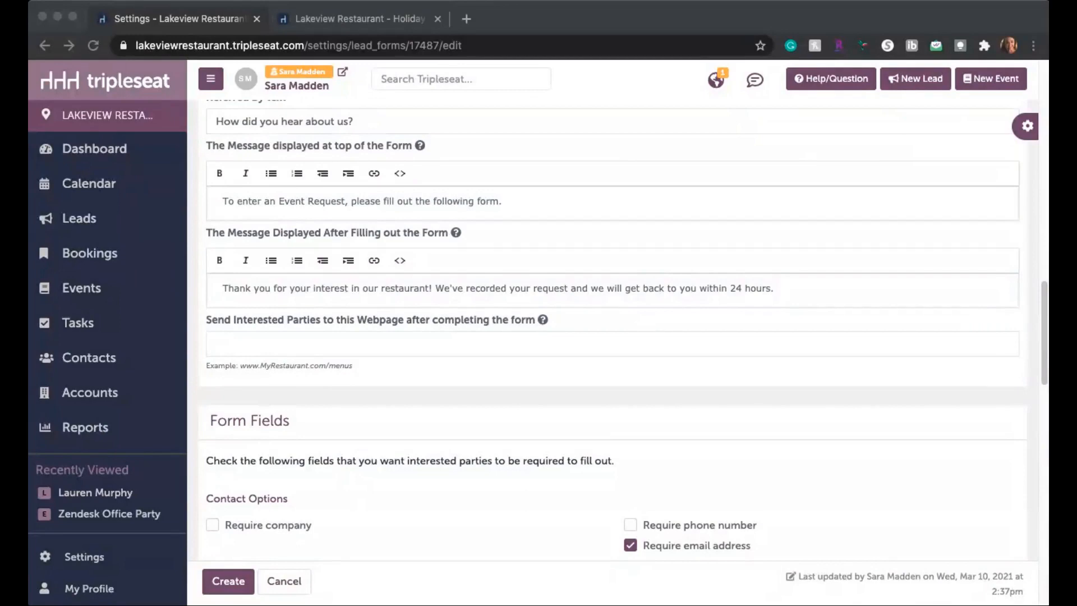
left_click(699, 288)
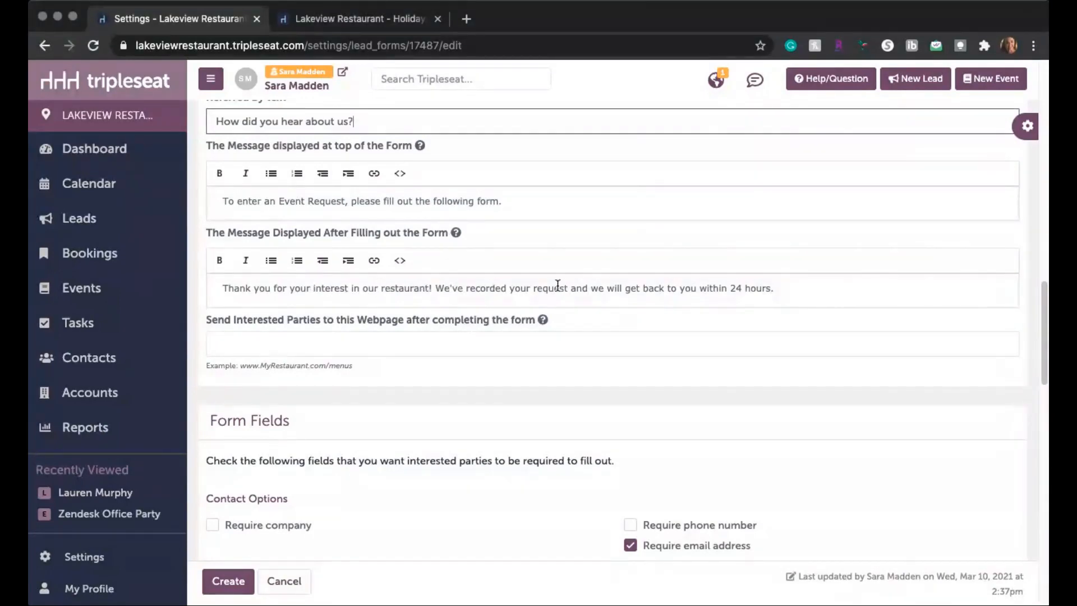
left_click(379, 288)
left_click_drag(379, 288, 433, 288)
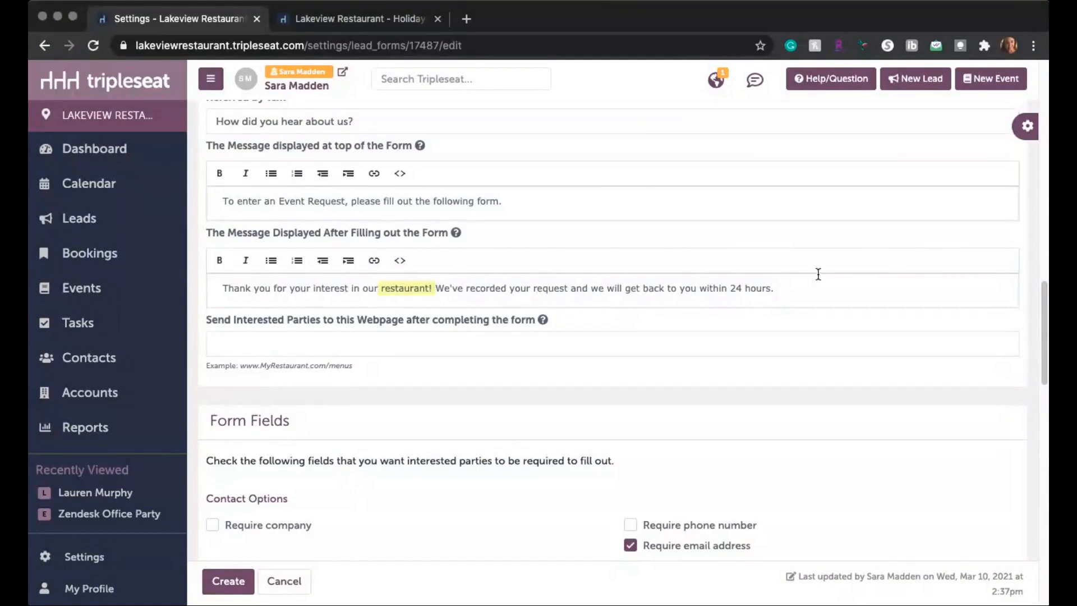
left_click(795, 292)
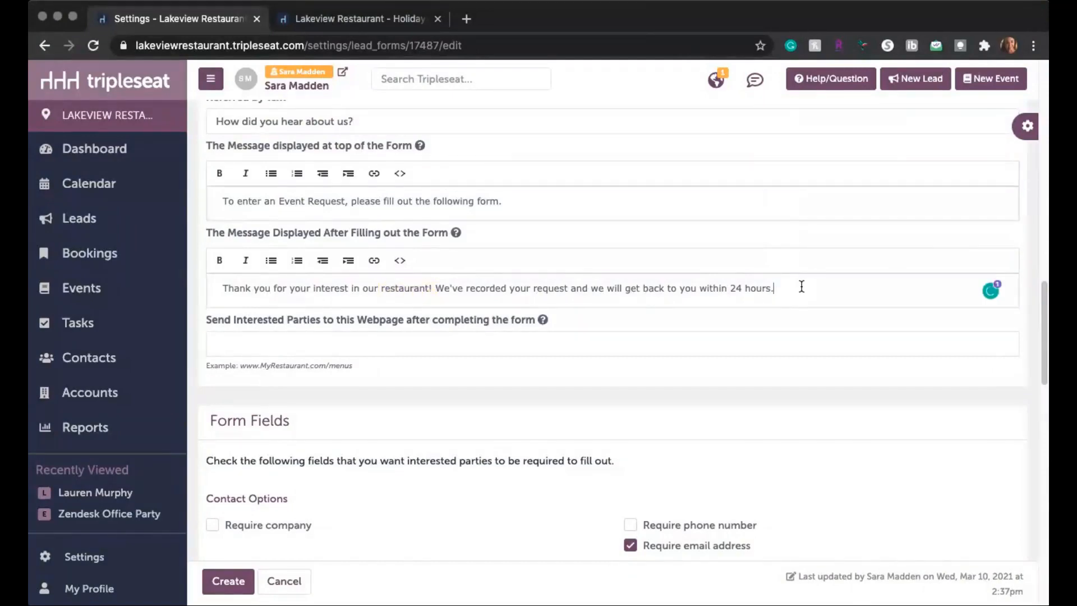
left_click_drag(803, 286, 215, 286)
key("BackSpace")
key("ctrl+v")
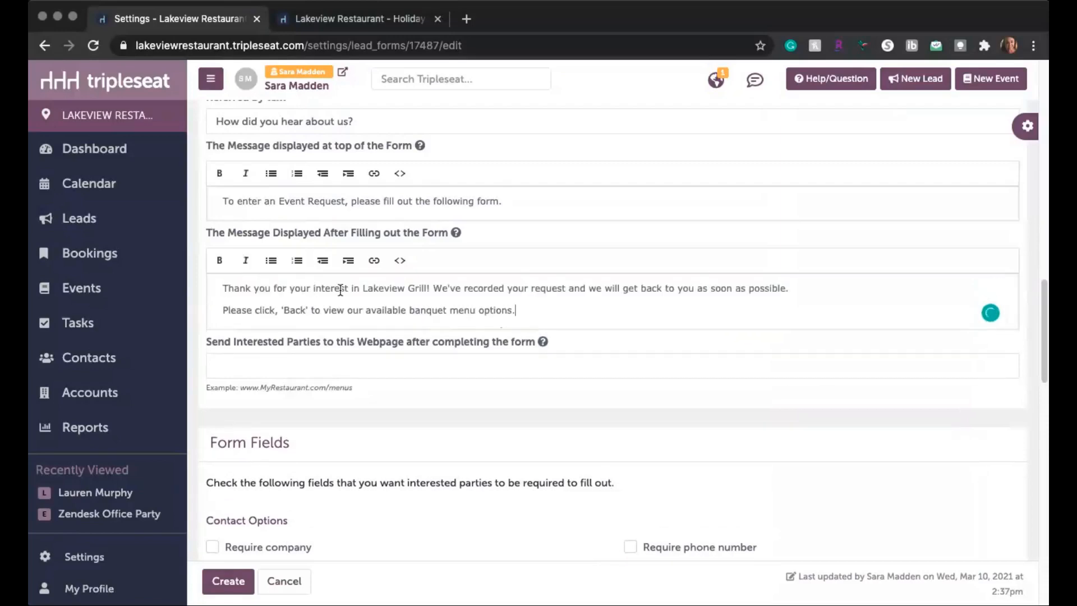
scroll(337, 303, "up", 2)
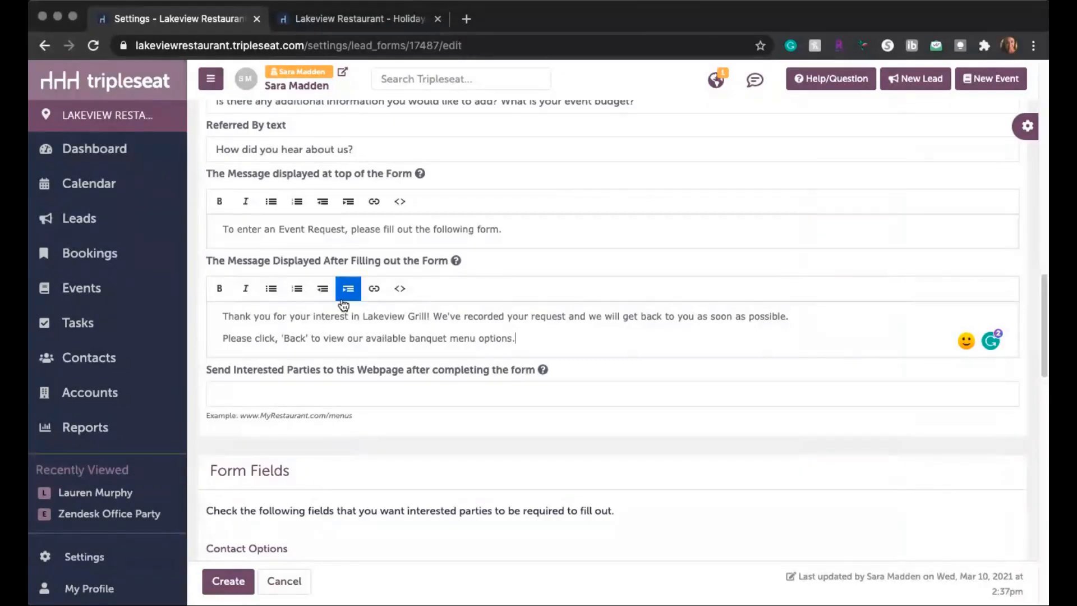
left_click_drag(285, 338, 308, 338)
left_click(345, 339)
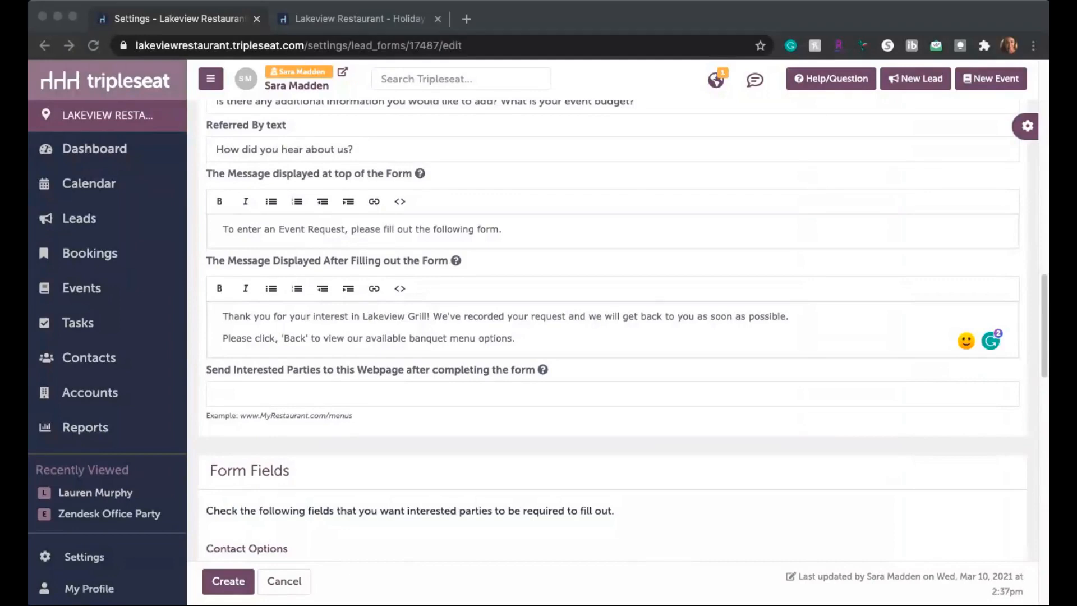
left_click(345, 393)
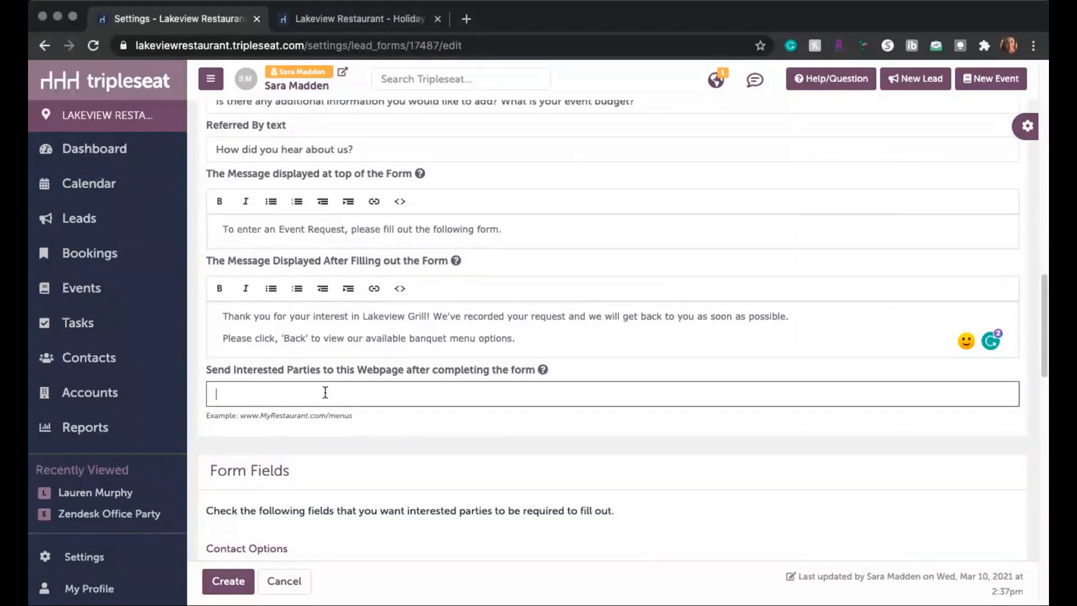
type("https://www.tripleseat.com/events/")
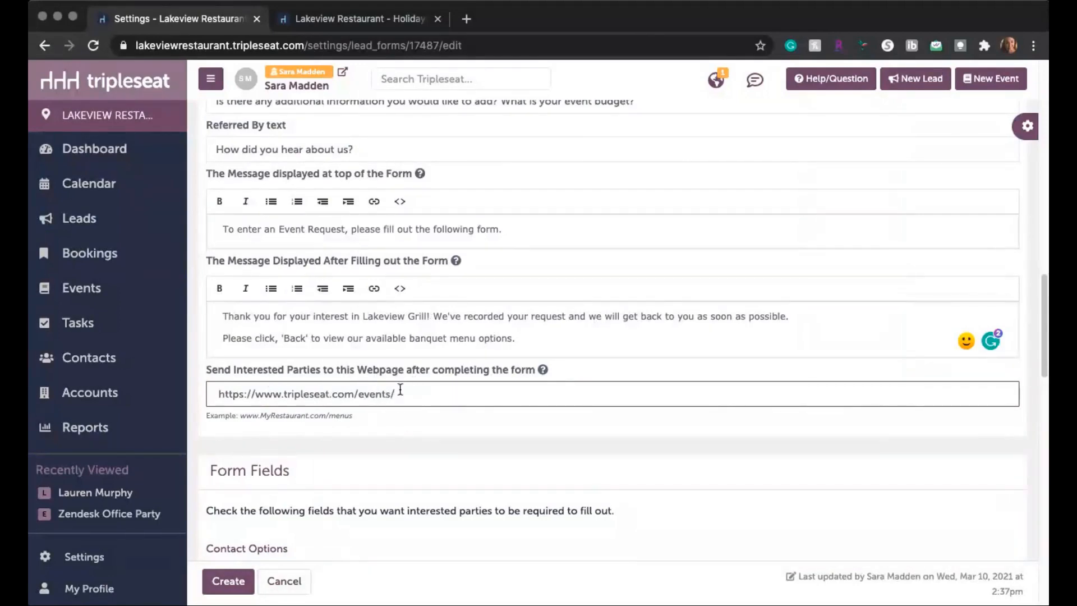
Step: Make the phone number and the event date required fields on the lead form
scroll(410, 404, "down", 4)
scroll(411, 405, "down", 1)
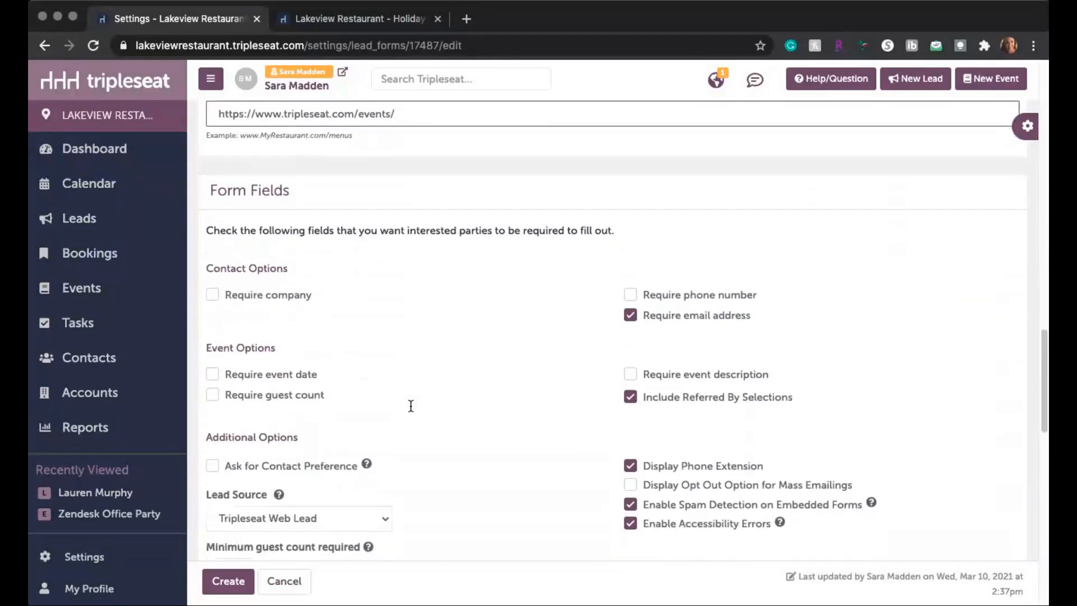
scroll(410, 405, "down", 2)
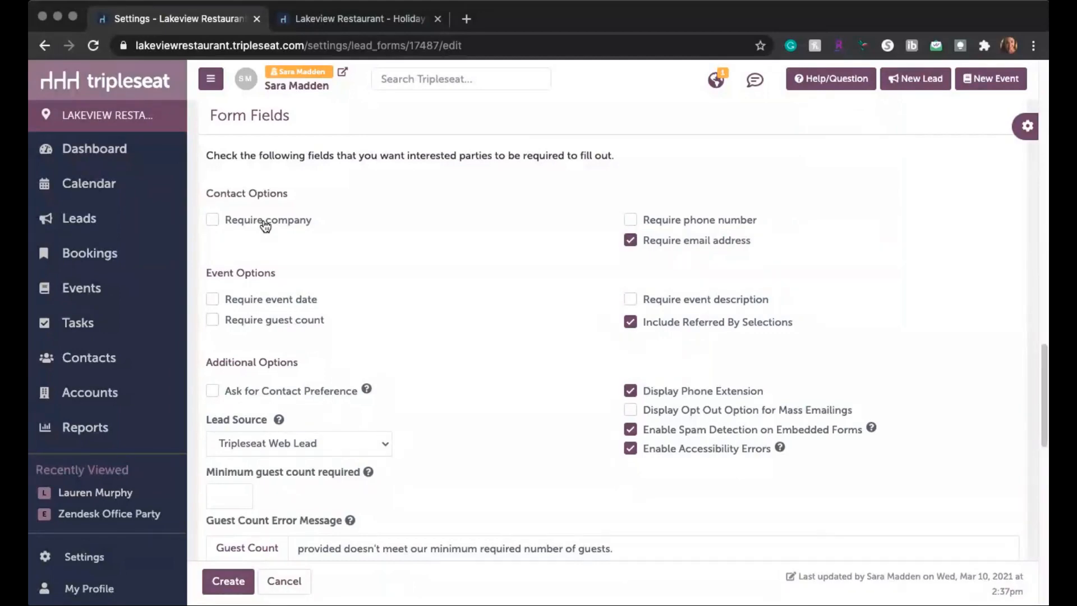
left_click(632, 224)
scroll(227, 217, "down", 2)
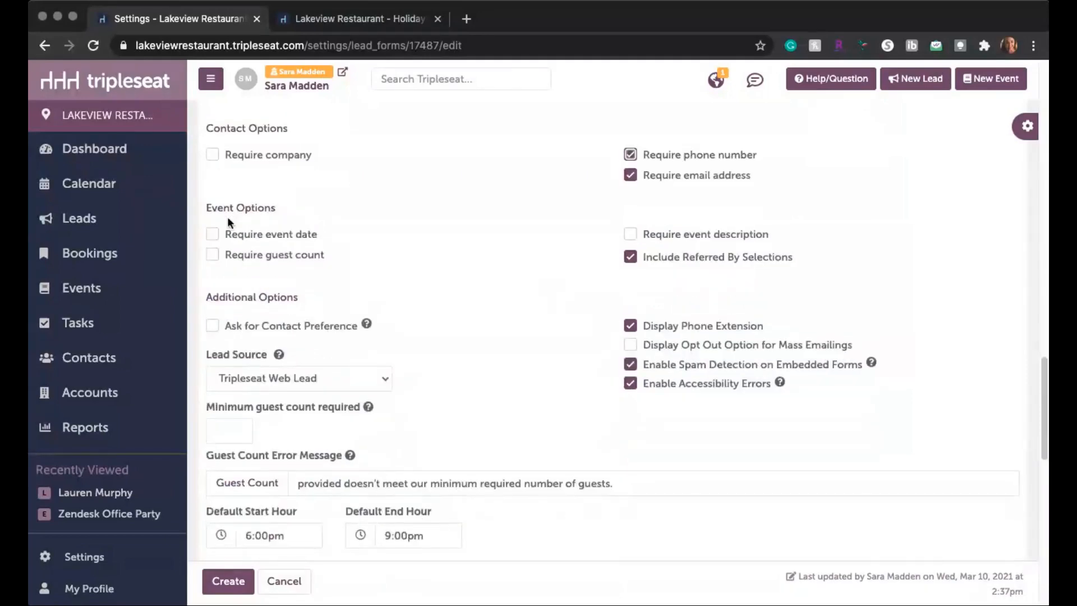
left_click(212, 237)
Step: Have the form ask for contact preference and set its lead source to 2021 Holiday Email Blast
scroll(564, 265, "down", 1)
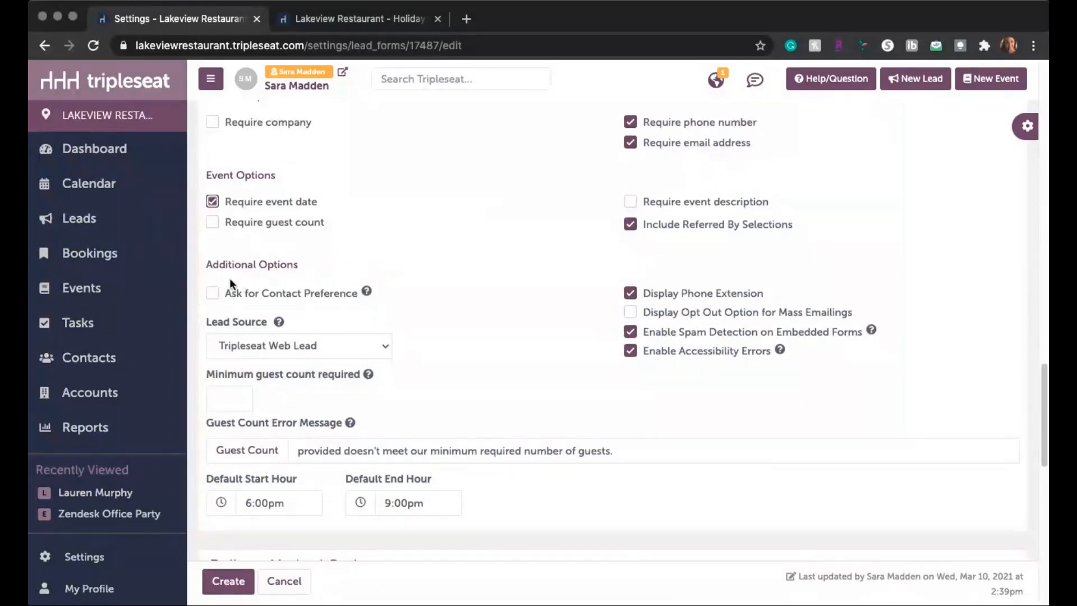
left_click(213, 293)
scroll(547, 303, "down", 2)
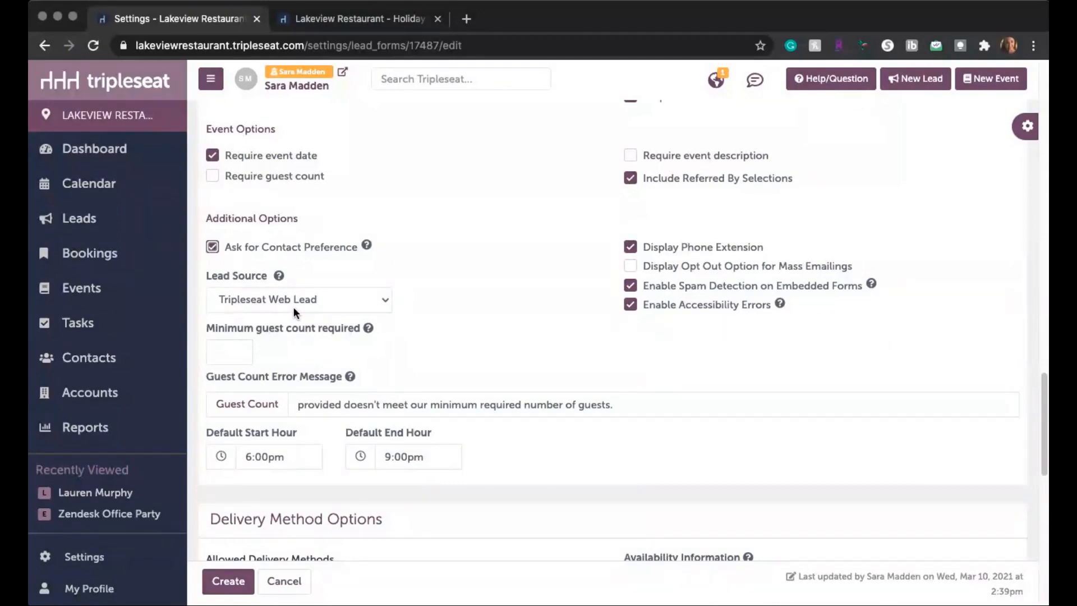
left_click(274, 301)
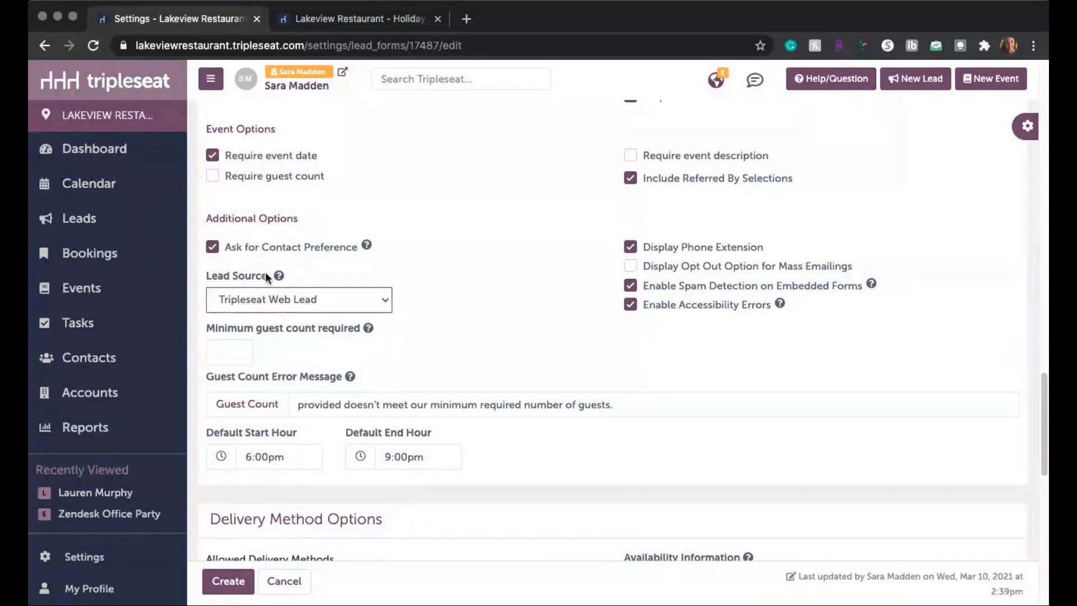
left_click(321, 271)
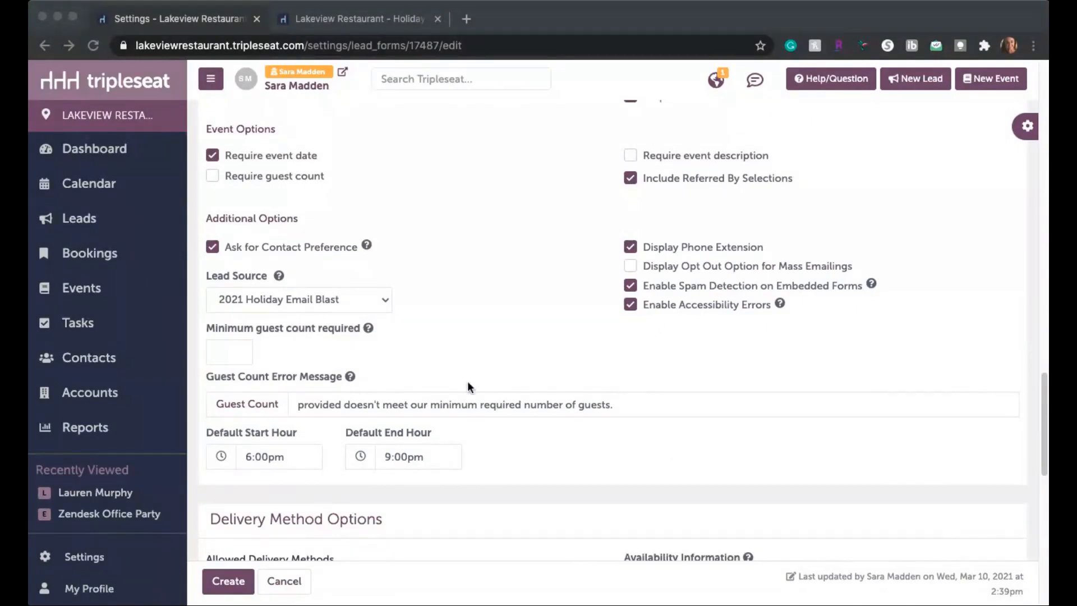
Step: Set the minimum guest count required on the form to 20
scroll(467, 383, "down", 3)
scroll(459, 371, "down", 1)
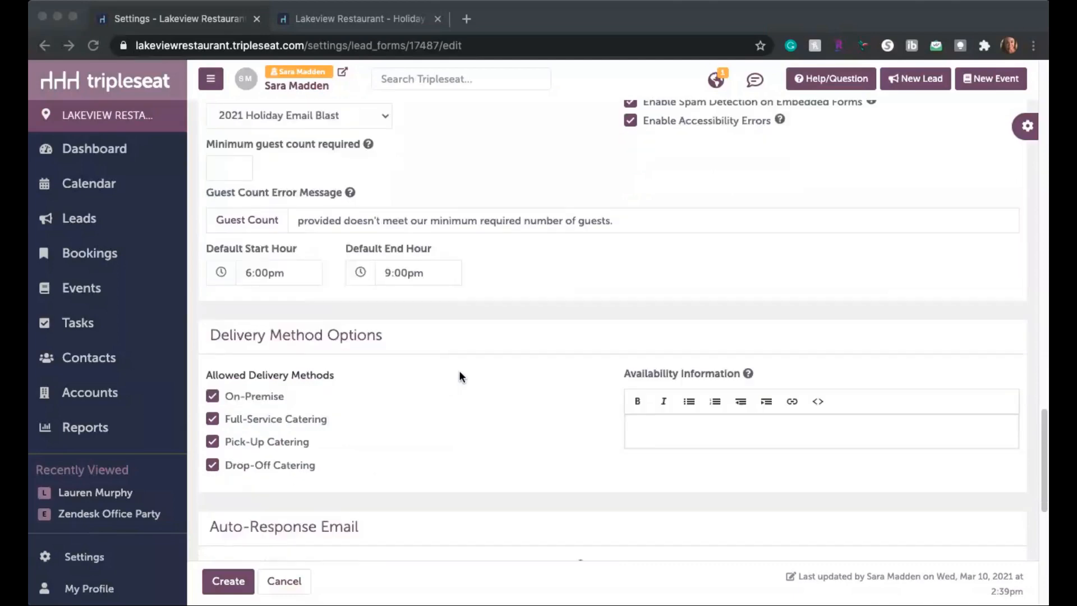
scroll(459, 371, "up", 1)
left_click(228, 212)
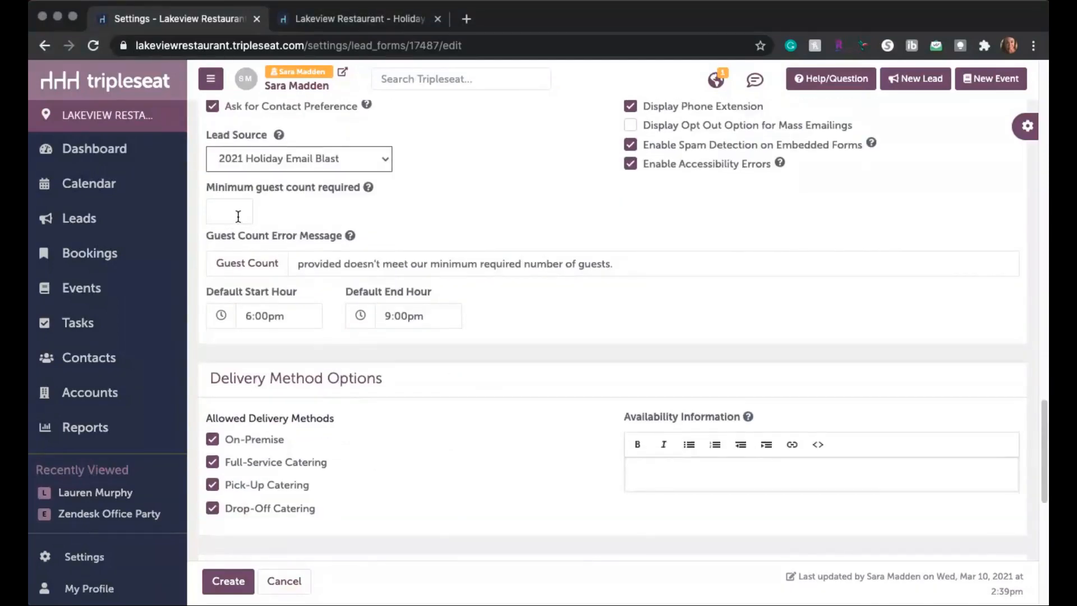
left_click(237, 216)
type("20")
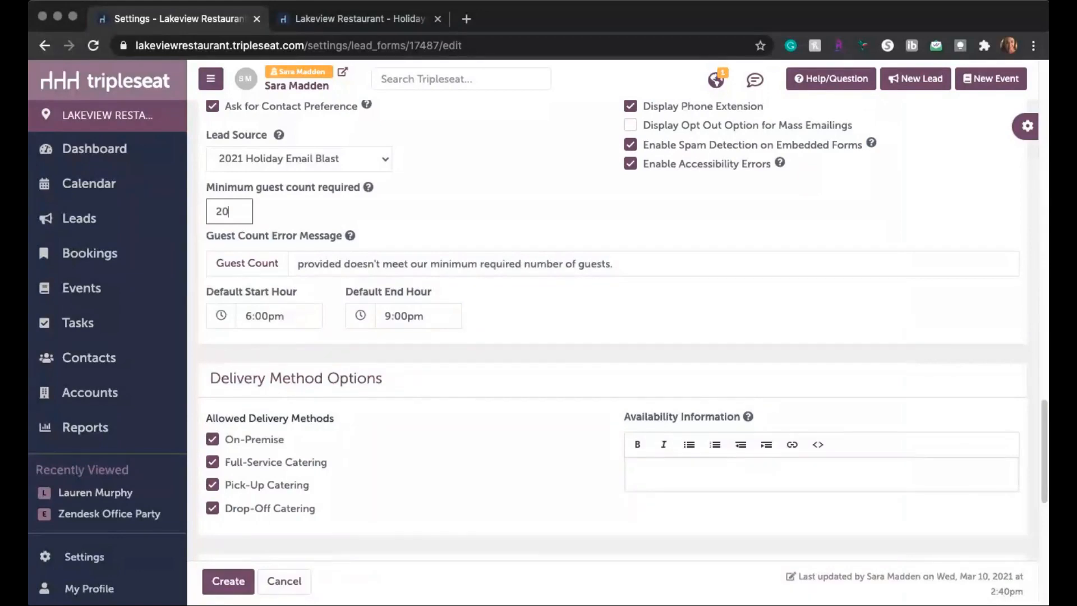
left_click(479, 397)
Step: Replace the auto-response email's subject line with "Your Holiday Event Request with Lakeview Grill!"
scroll(427, 351, "down", 1)
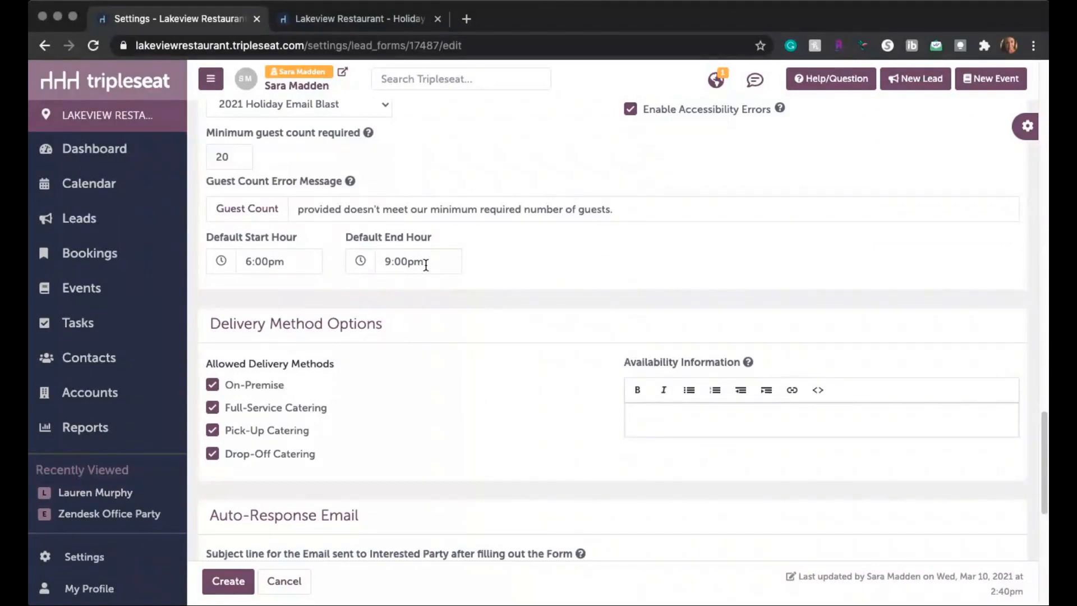
scroll(426, 263, "down", 3)
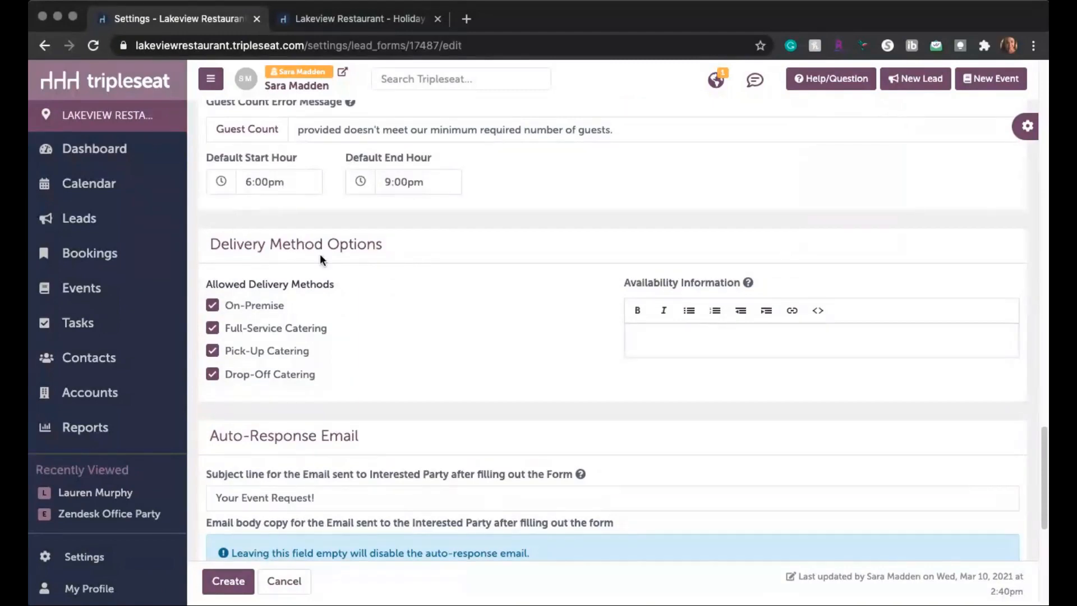
scroll(402, 205, "down", 5)
scroll(403, 201, "down", 5)
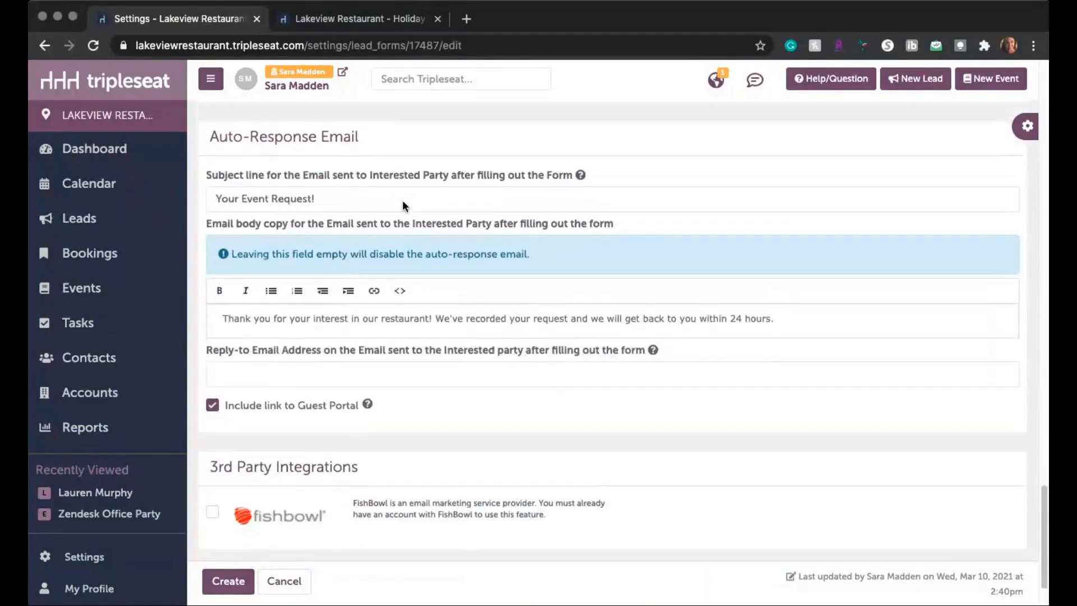
scroll(402, 201, "down", 1)
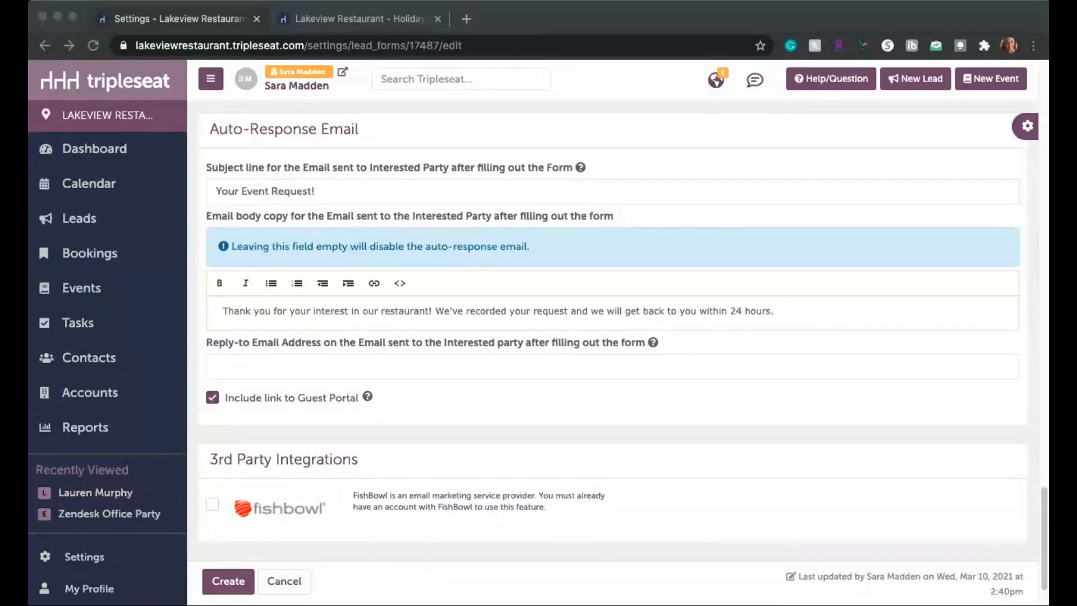
left_click_drag(327, 191, 179, 195)
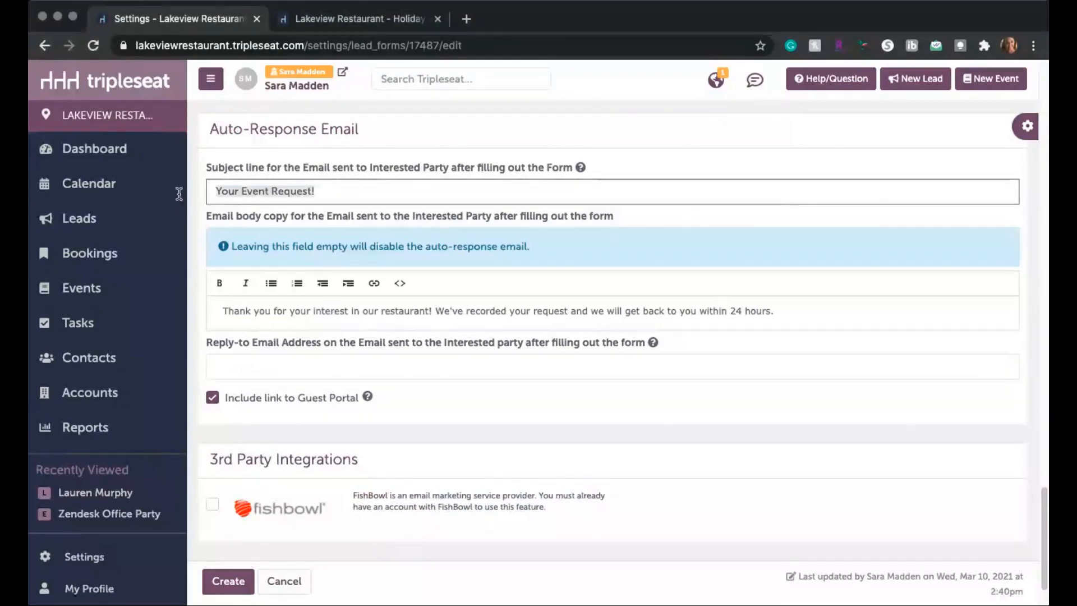
type("Your Holiday Event Request with Lakeview Grill!")
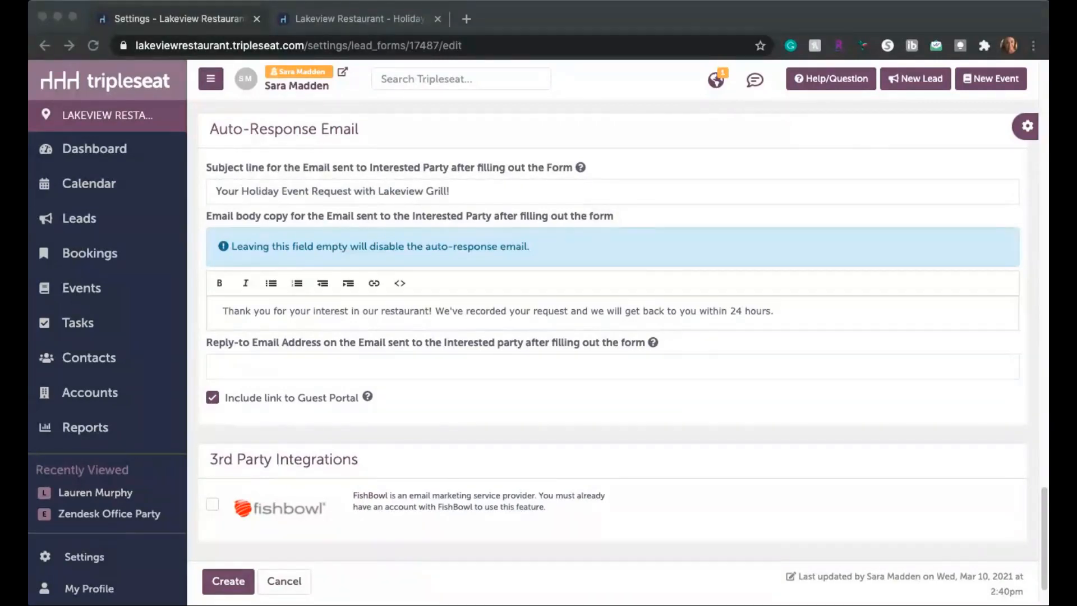
Step: Replace the auto-response email body with Lakeview Grill's thank-you, promising contact shortly, pointing to private dining space options and menu pairings, signed "Lakeview Grill Events Team"
left_click(777, 324)
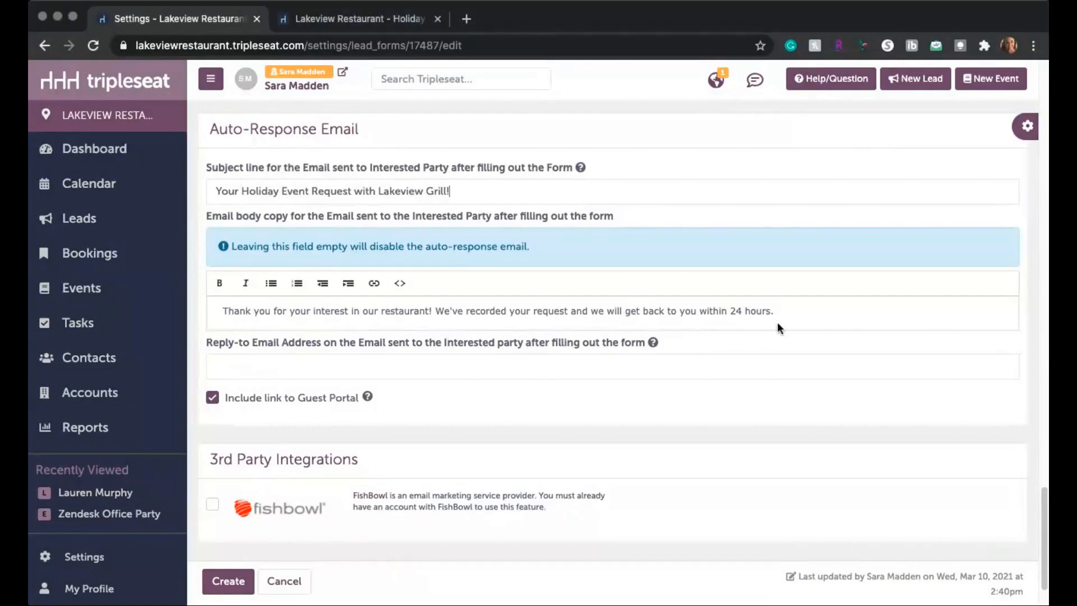
key("super+a")
key("super+v")
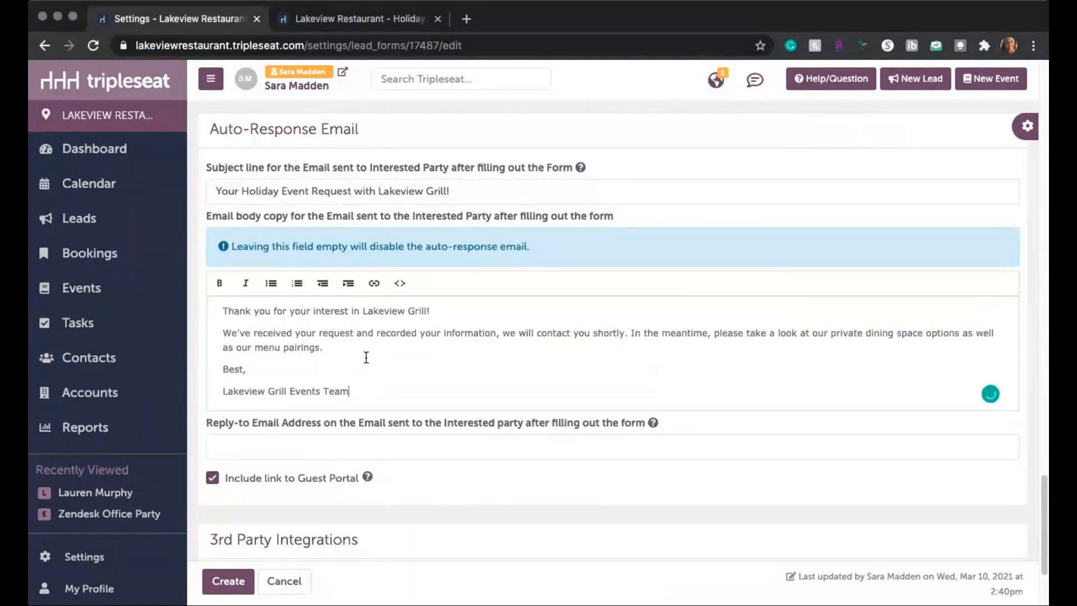
scroll(365, 355, "up", 1)
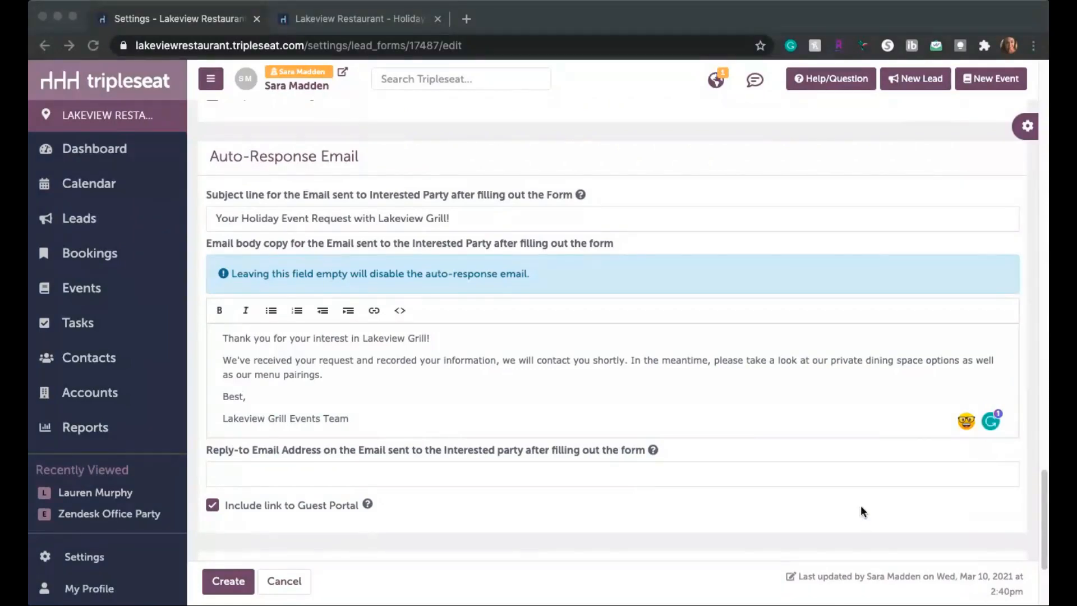
left_click(830, 365)
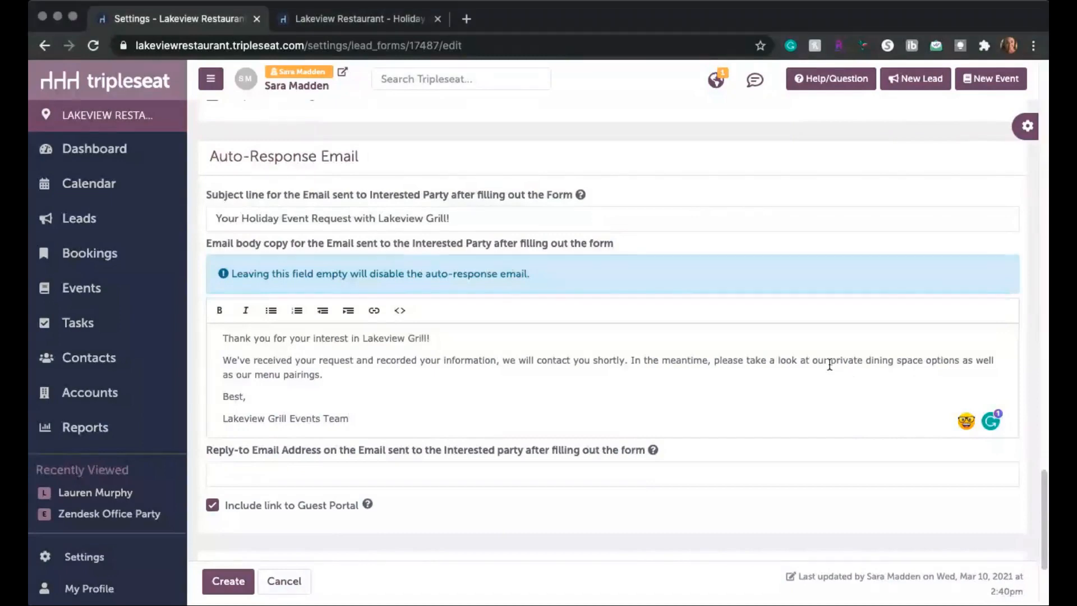
left_click_drag(830, 364, 923, 362)
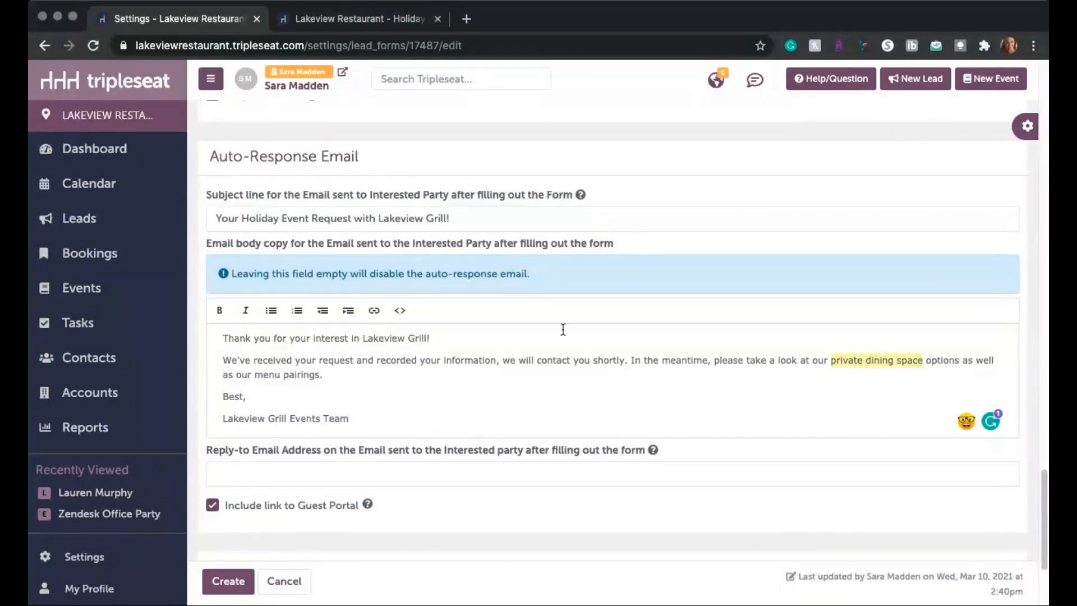
left_click(374, 318)
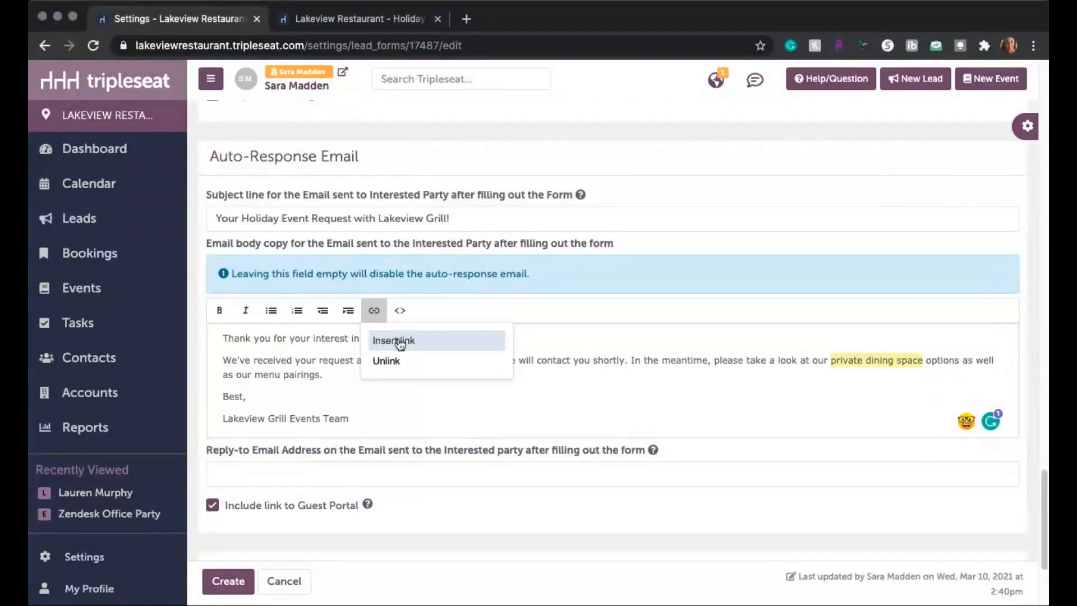
left_click(434, 338)
type("www.lakeviewgrill.com/privatedining")
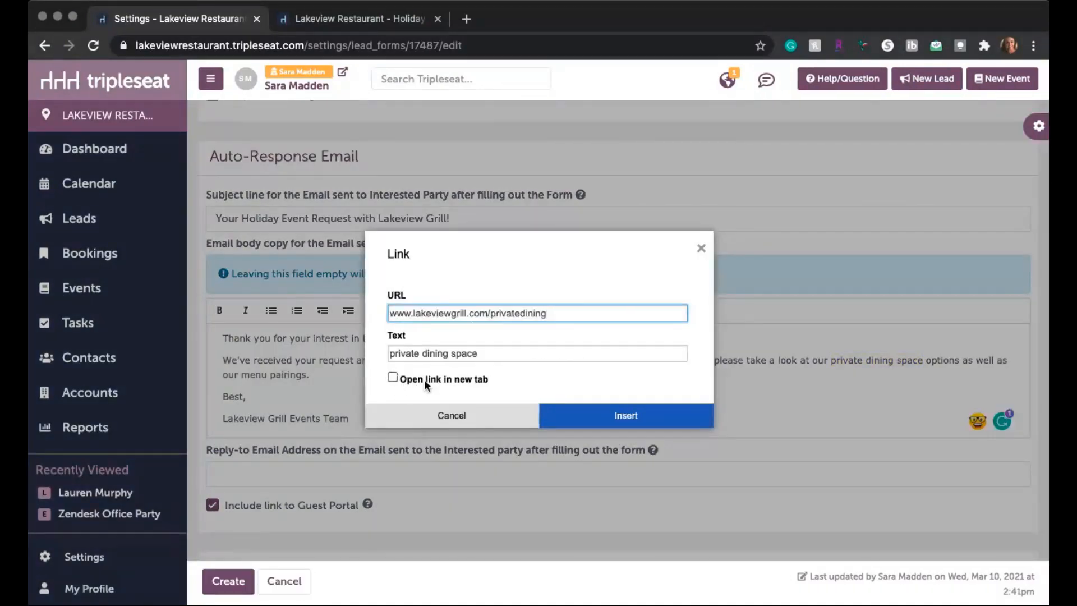
left_click(394, 379)
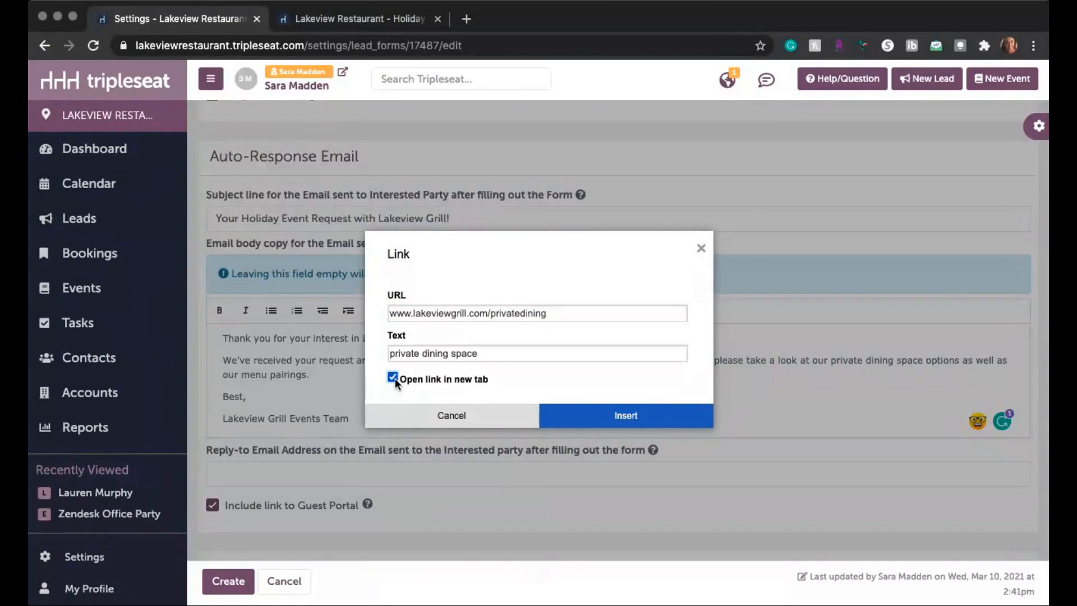
left_click(641, 418)
Step: Fill in the reply-to email address for the auto-response email with the restaurant contact's e-mail
scroll(641, 421, "down", 3)
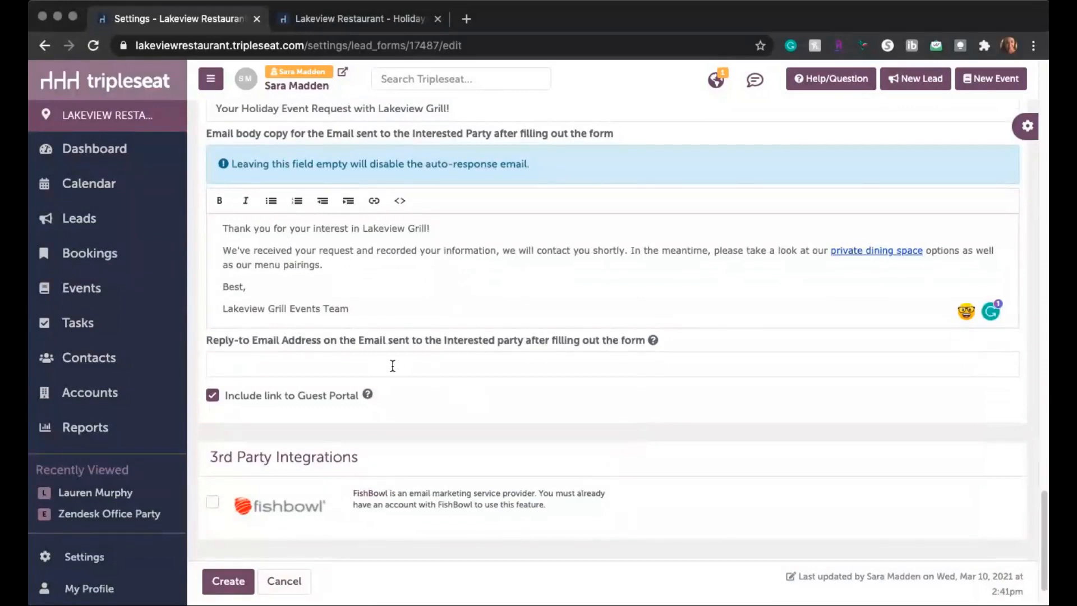
scroll(315, 281, "down", 1)
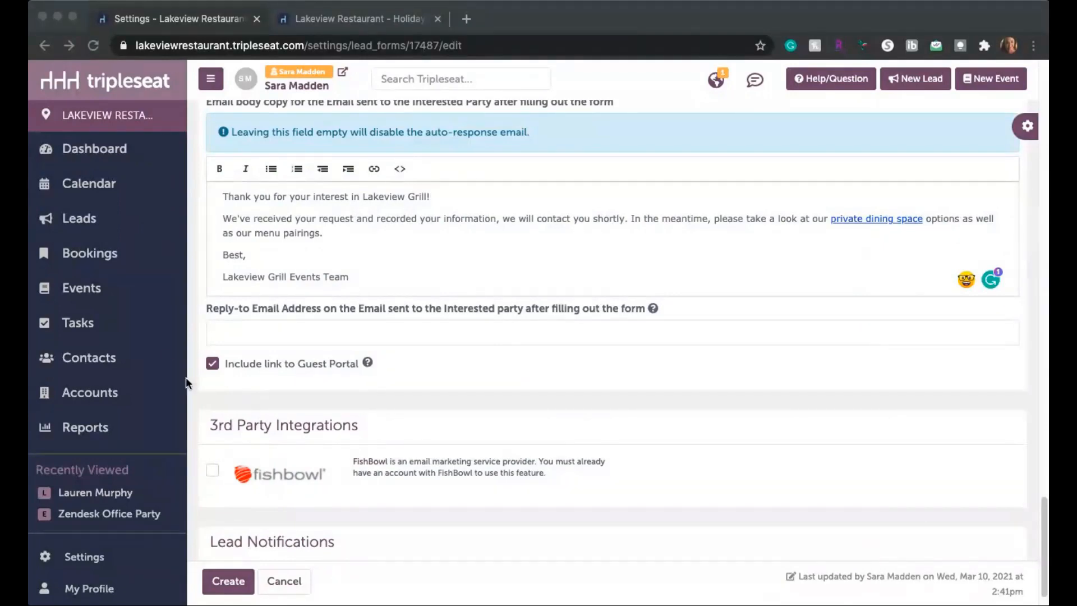
left_click(280, 335)
key("ctrl+v")
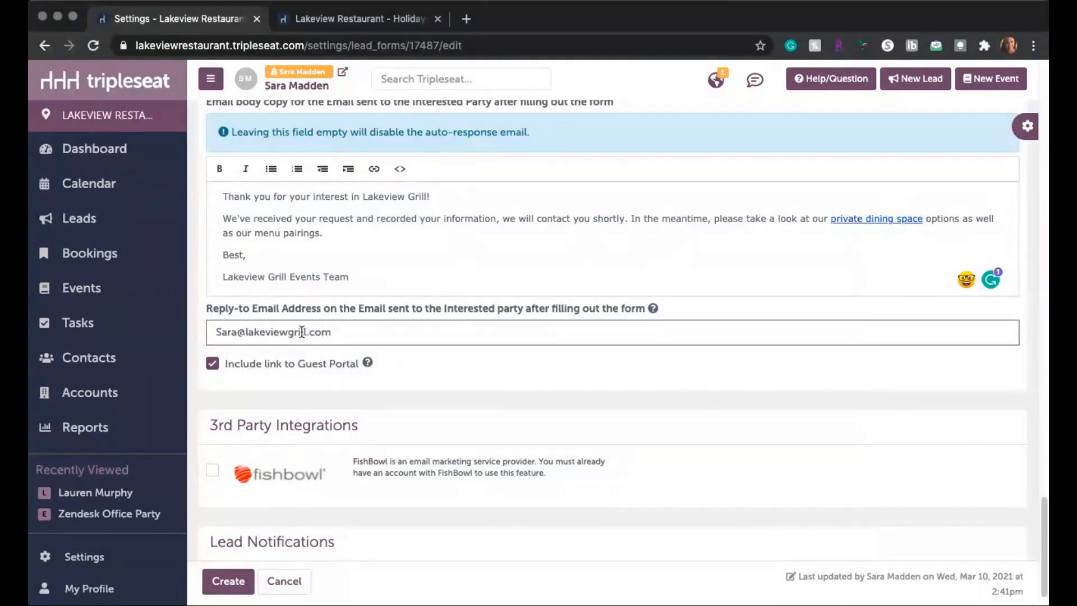
left_click(447, 262)
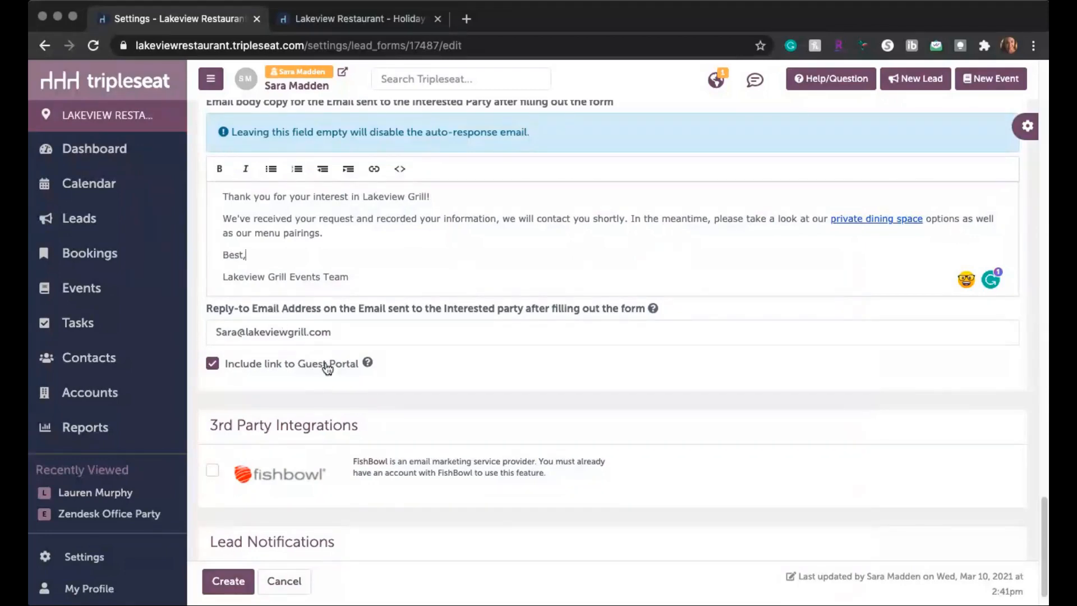
scroll(327, 368, "down", 2)
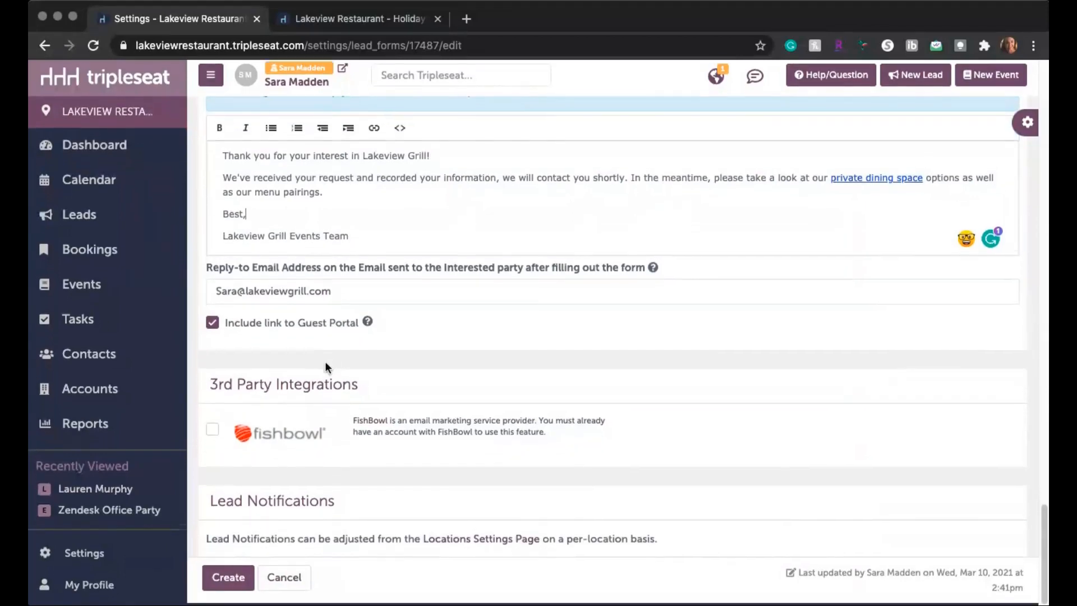
scroll(326, 363, "down", 1)
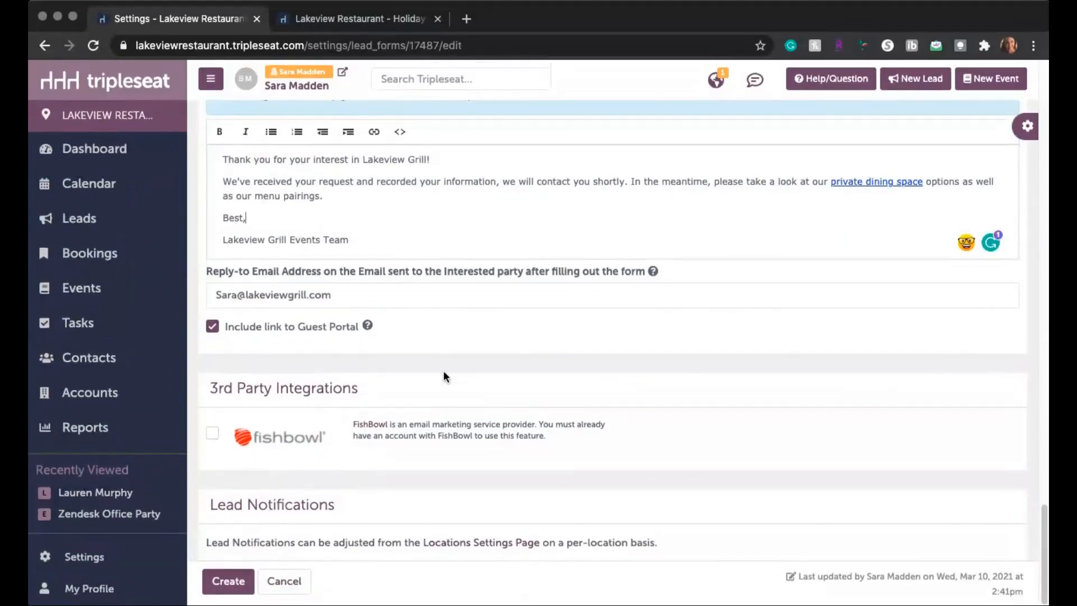
scroll(443, 373, "up", 1)
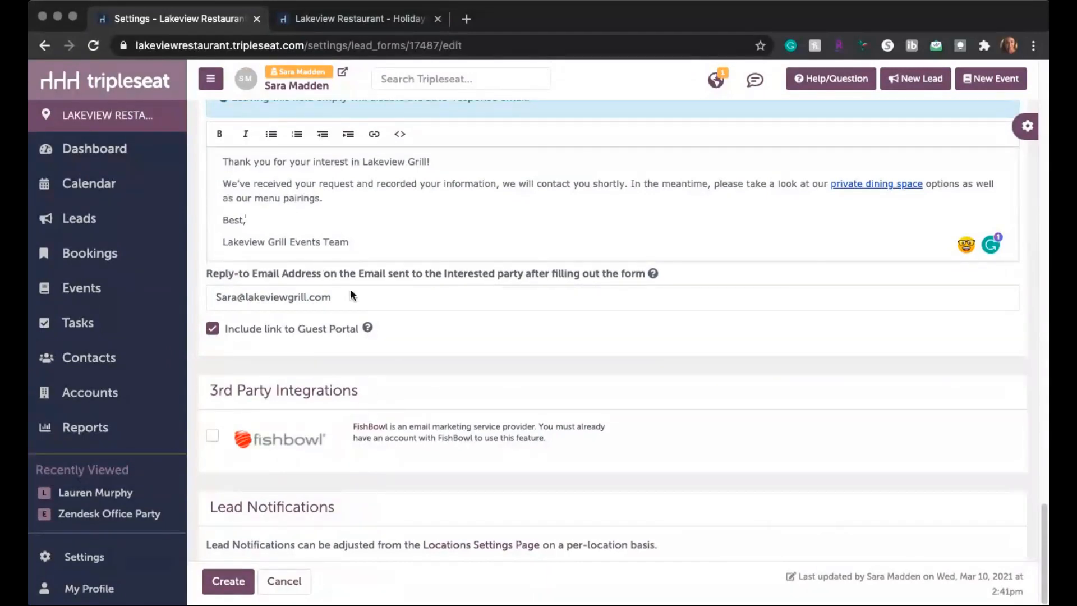
Step: Save the lead form and view the live page of the 2021 Holiday Season Promo form, highlighting its web address
left_click(225, 579)
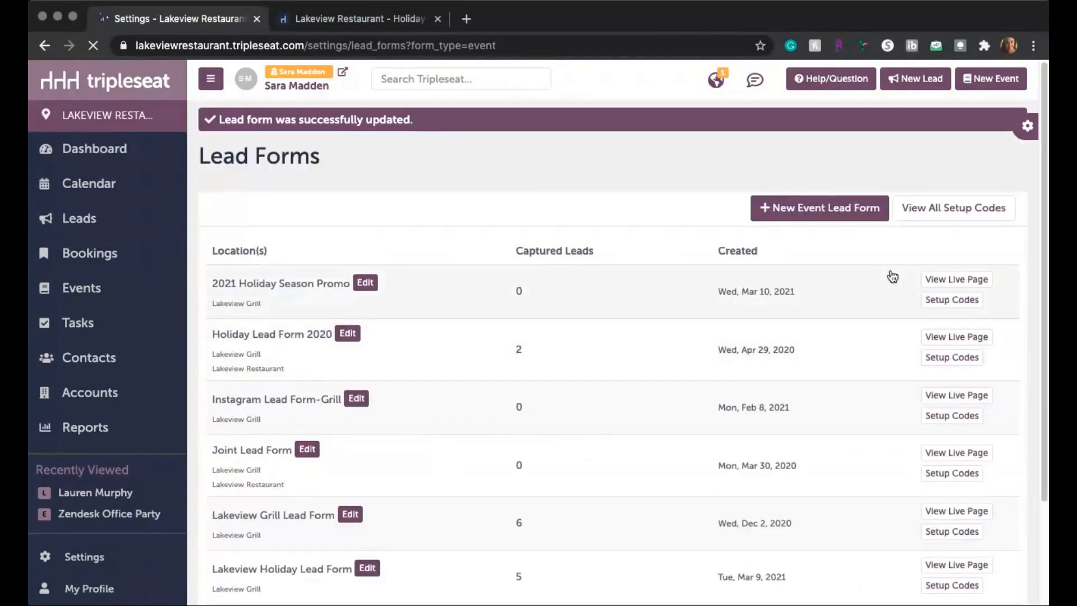
left_click(956, 285)
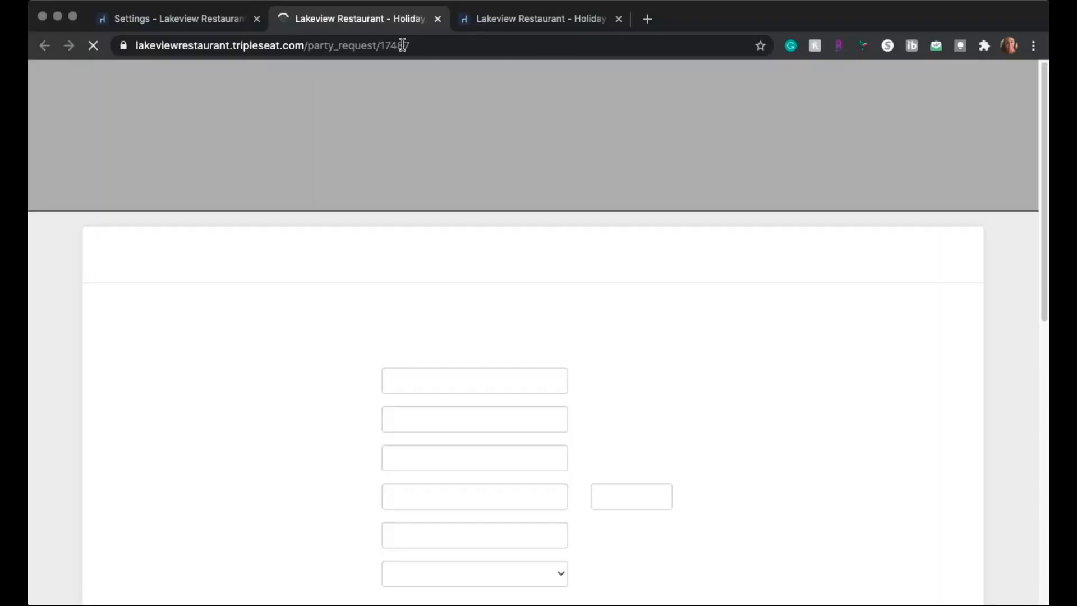
left_click_drag(435, 45, 177, 49)
left_click(470, 48)
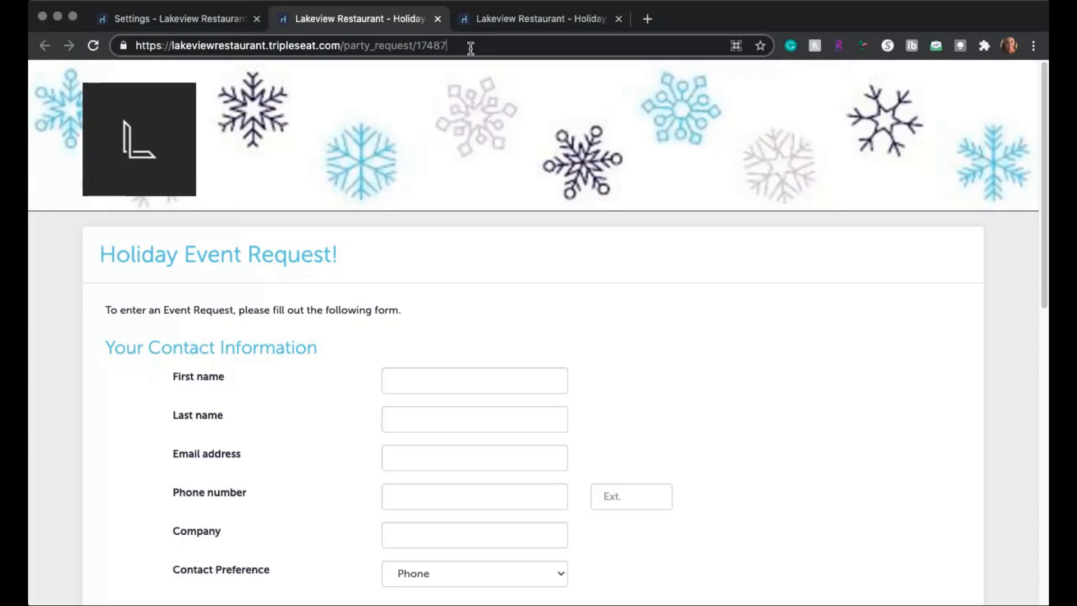
scroll(579, 247, "down", 3)
scroll(579, 247, "up", 3)
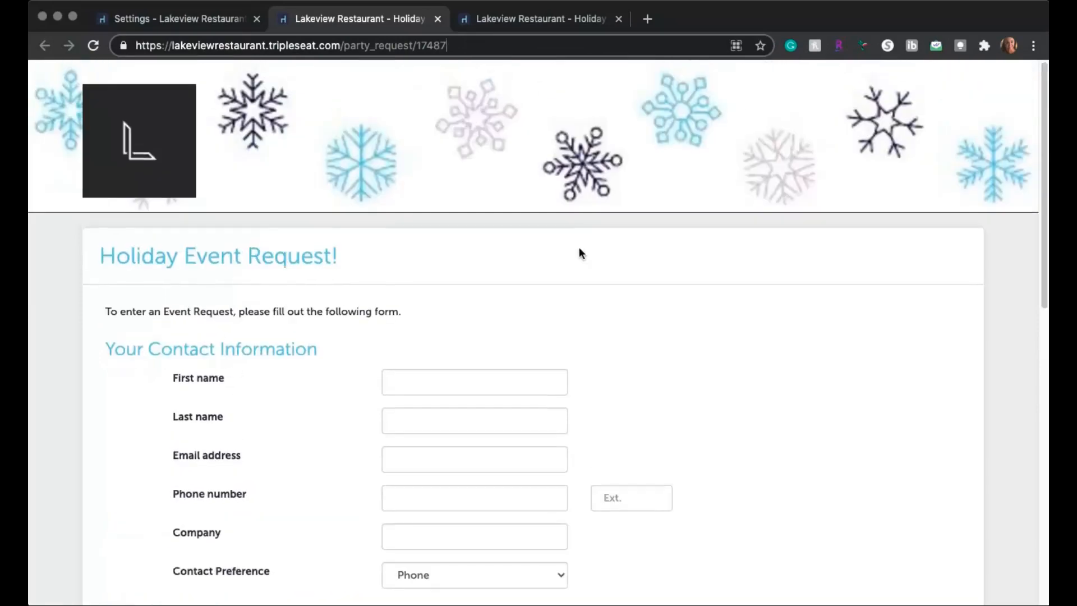
Step: Review the filled-in Holiday 2021 Event Request form, complete its not-a-robot check, submit it and go back from the thank-you page to the restaurant's site
left_click(525, 20)
scroll(509, 350, "down", 3)
scroll(508, 348, "down", 5)
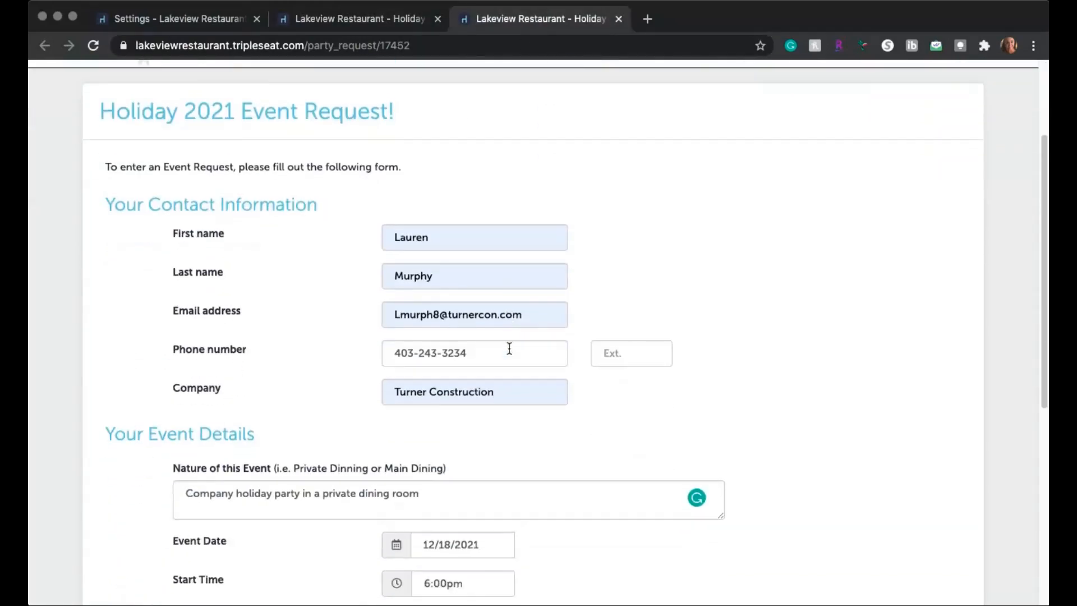
scroll(508, 347, "down", 5)
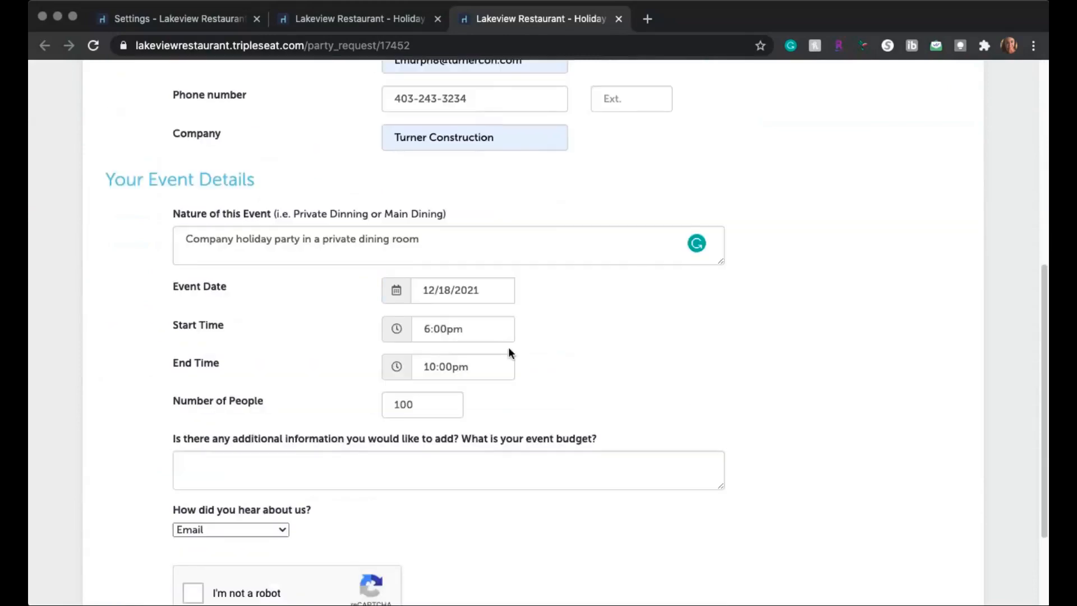
scroll(508, 346, "down", 4)
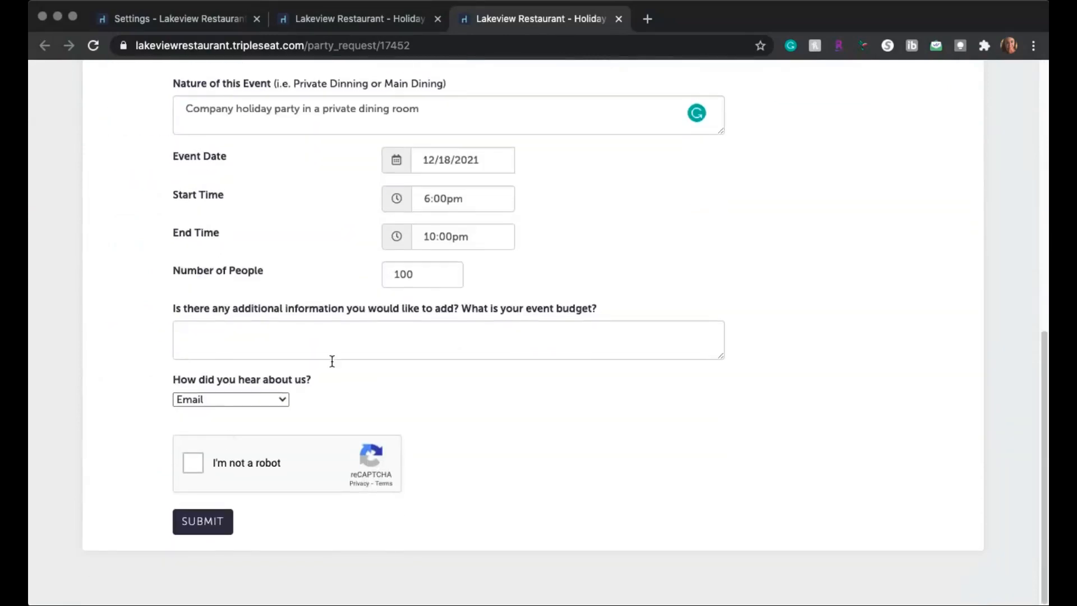
scroll(319, 414, "up", 3)
scroll(321, 415, "down", 2)
scroll(321, 415, "down", 1)
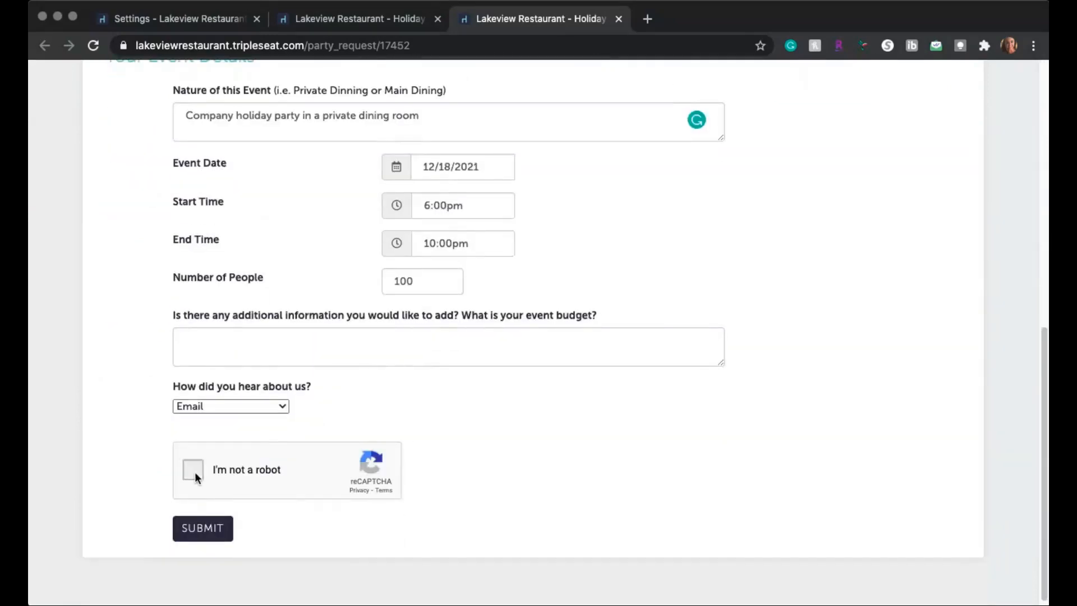
left_click(193, 471)
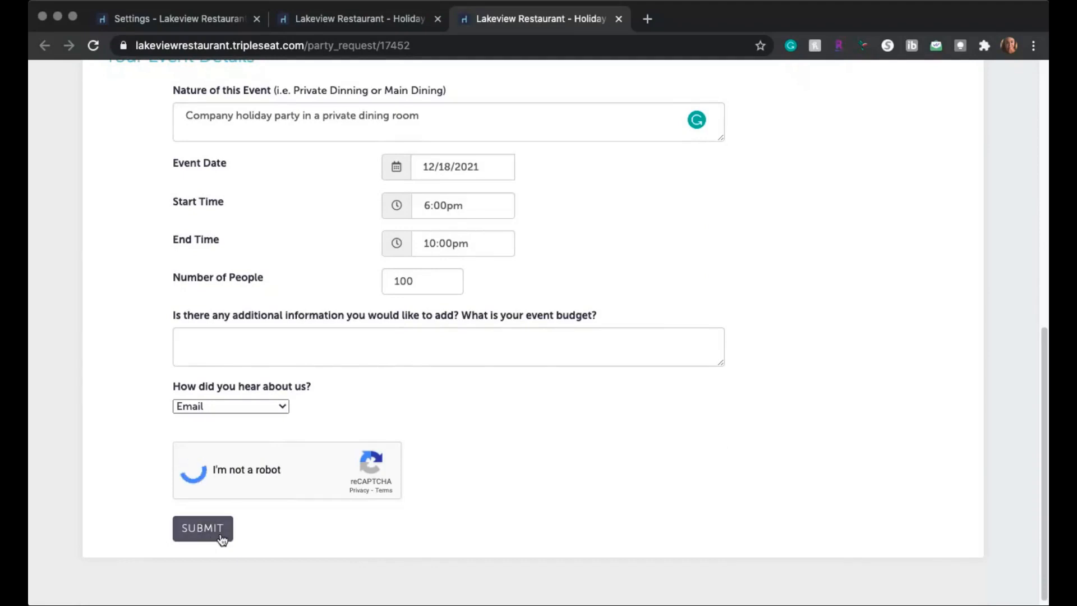
left_click(205, 536)
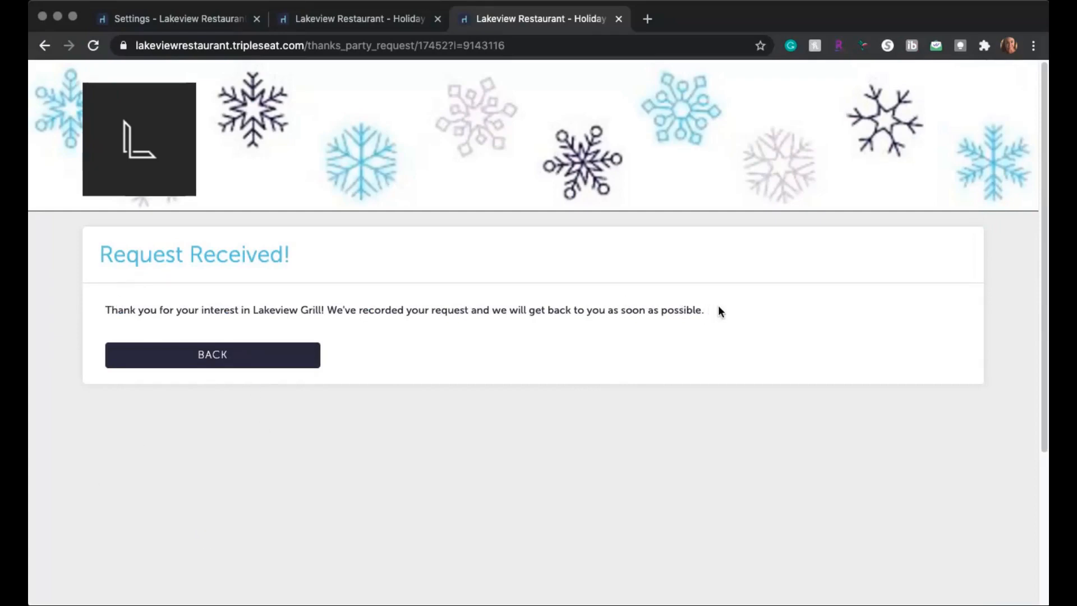
left_click(210, 363)
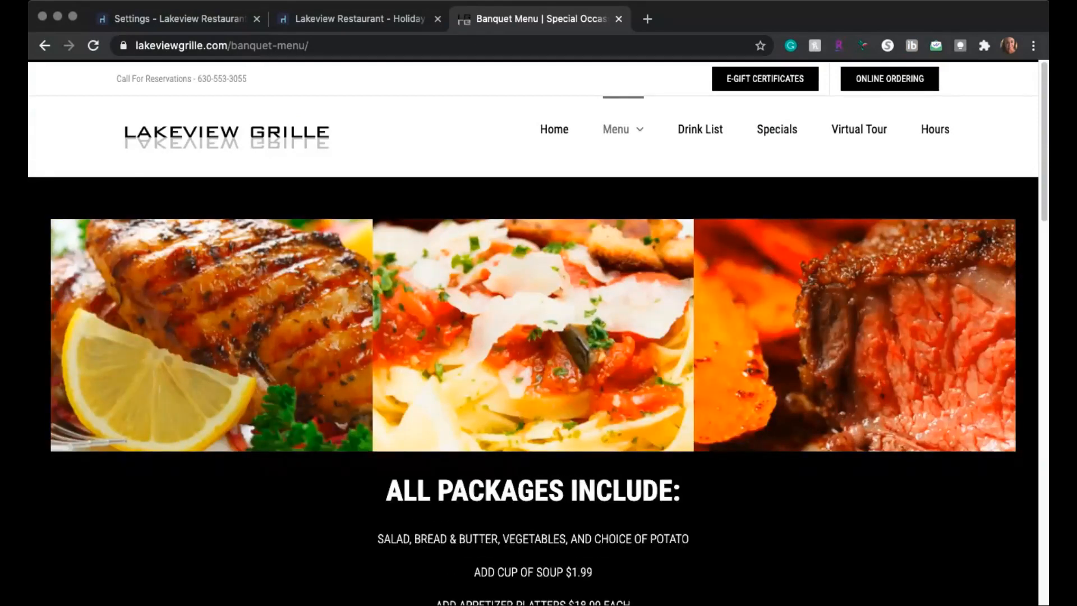
Step: Return to the Tripleseat lead forms list, open the Frequently Asked Questions from the support options, and search them for "mobile"
left_click(220, 19)
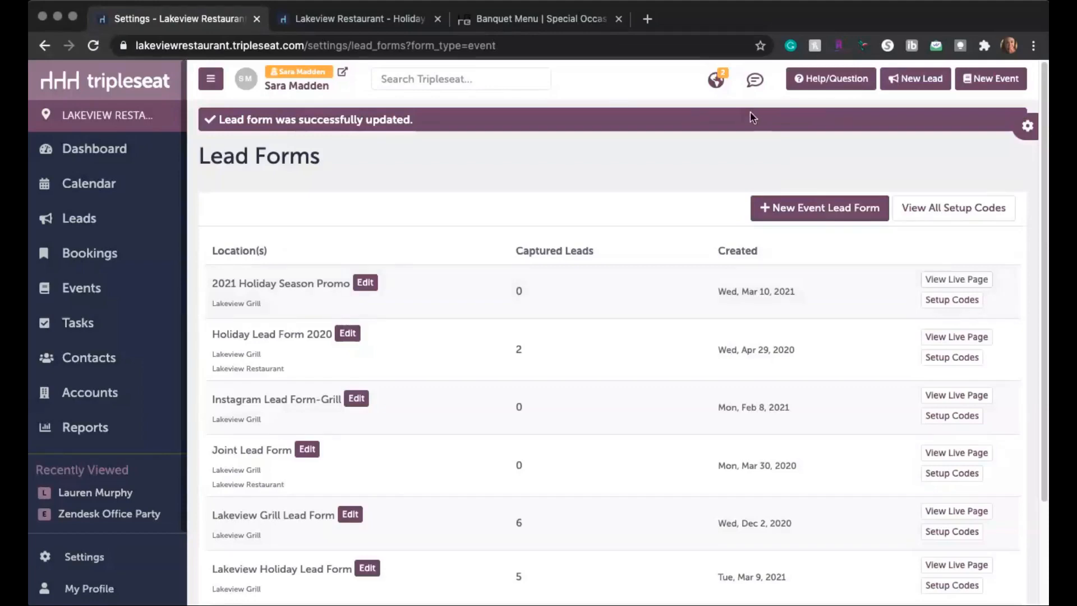
left_click(817, 79)
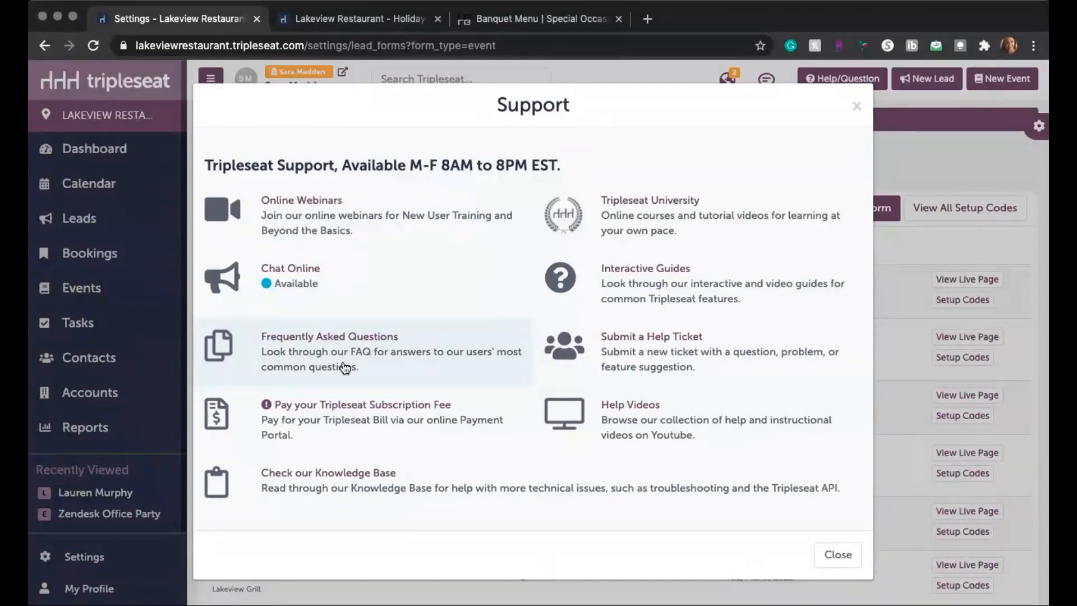
left_click(348, 346)
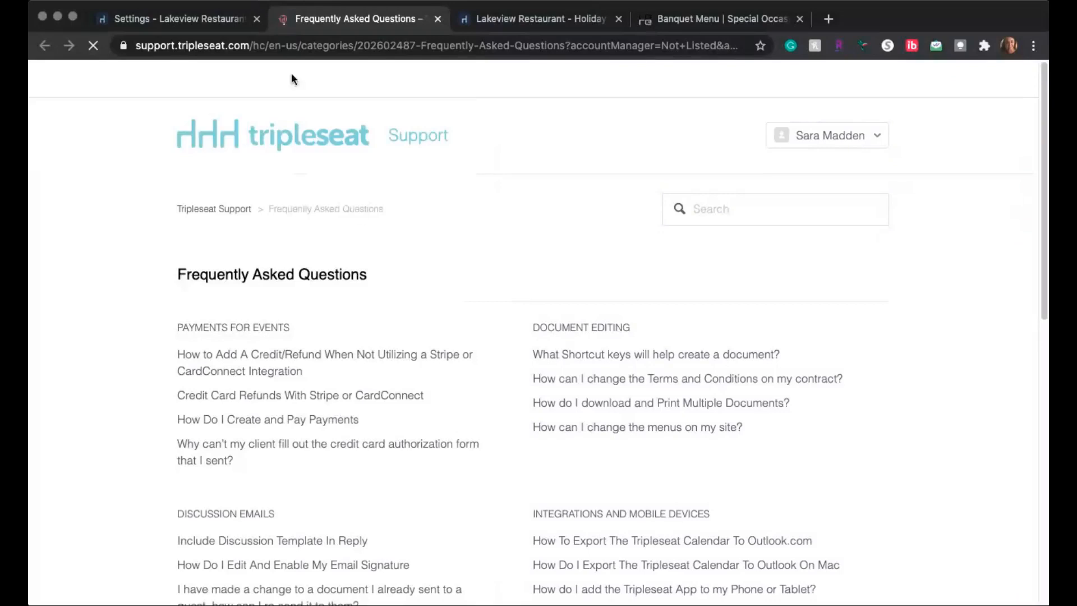
left_click(759, 217)
type("mo")
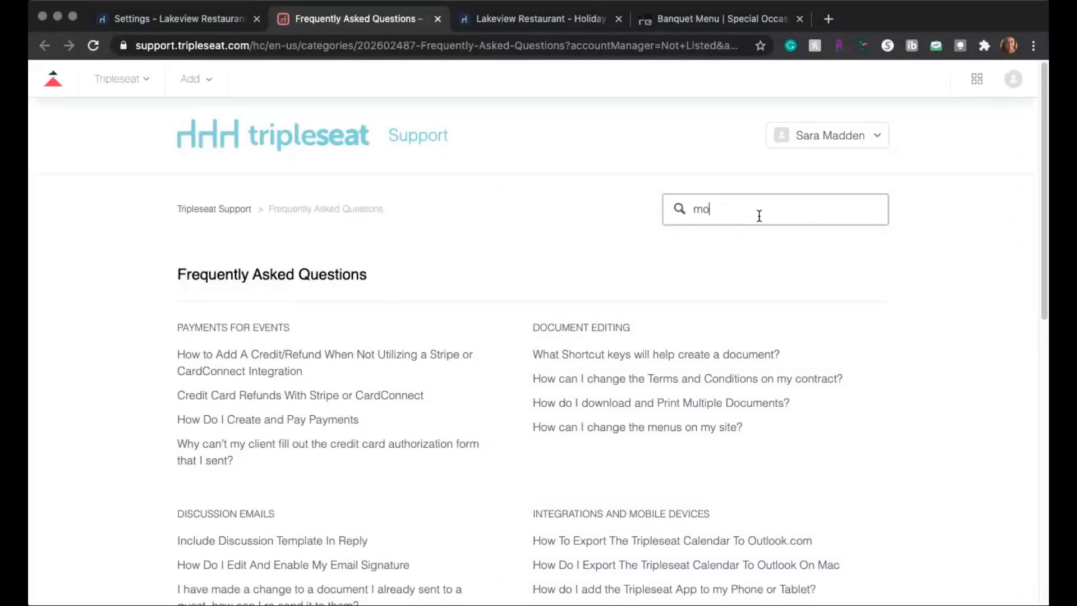
left_click(746, 242)
key("Return")
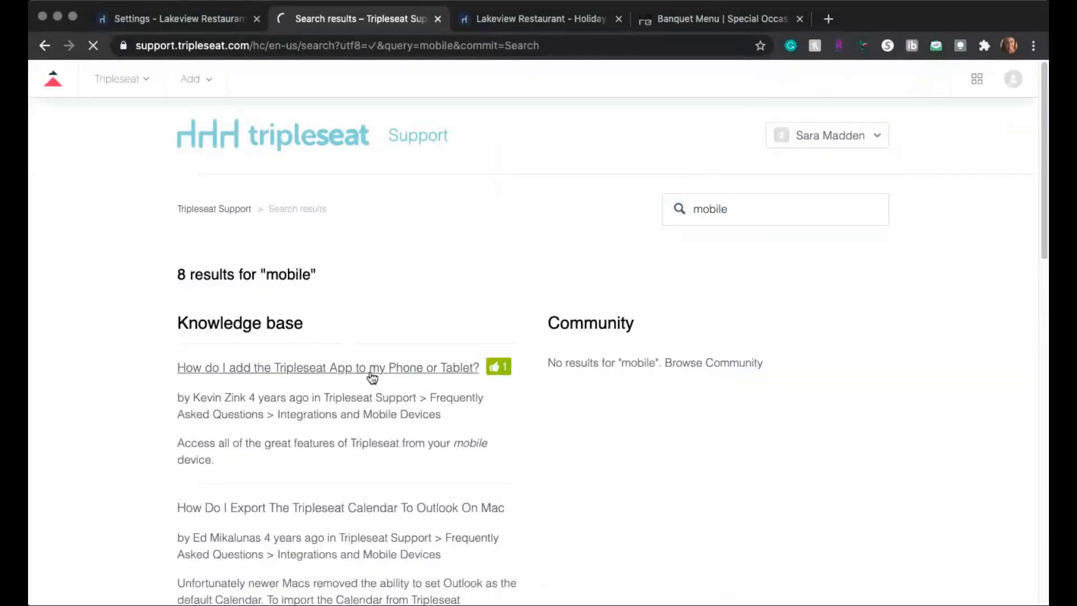
Step: Open the article "How do I add the Tripleseat App to my Phone or Tablet?" and look through its iOS instructions
scroll(743, 409, "down", 5)
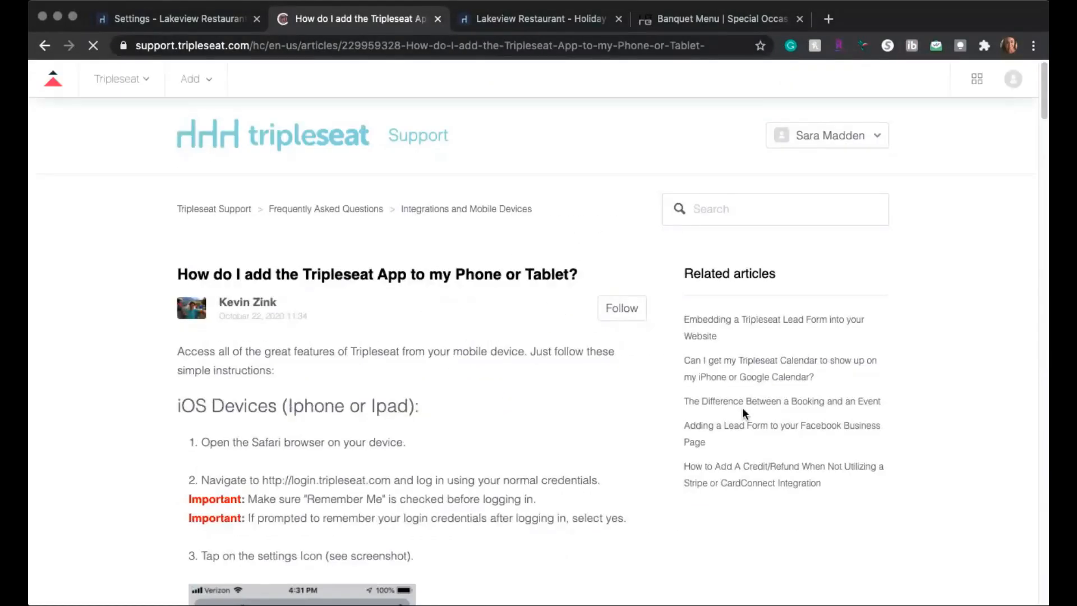
scroll(744, 413, "down", 5)
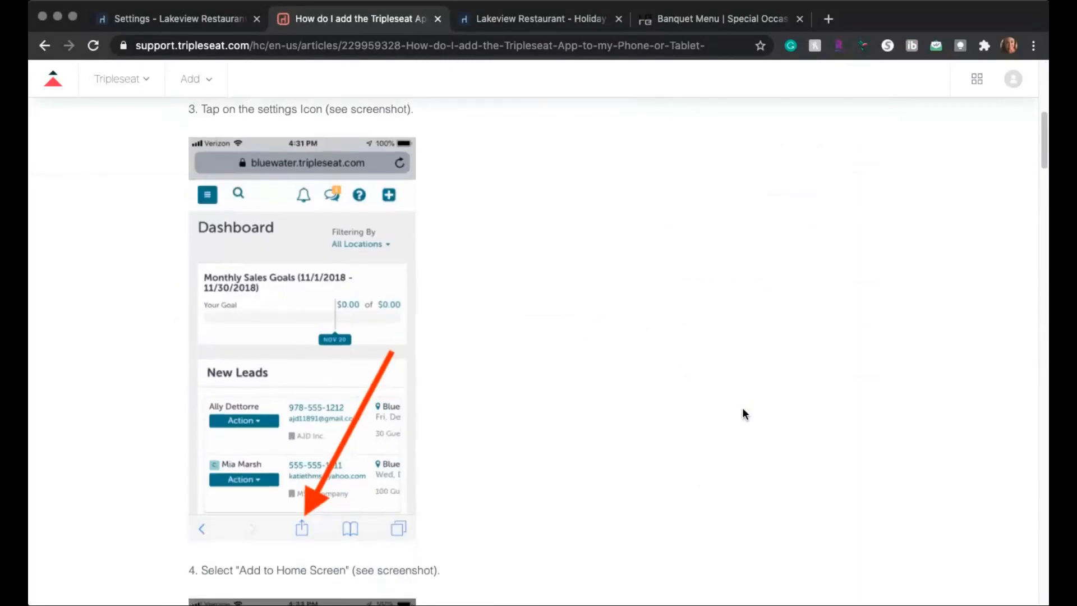
scroll(744, 410, "up", 5)
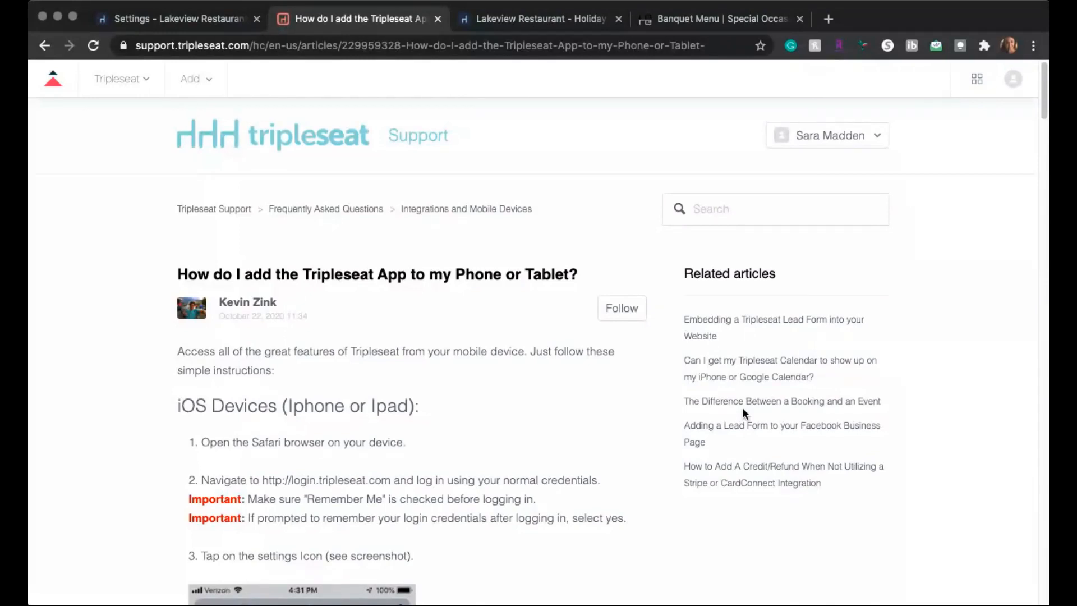
left_click(647, 589)
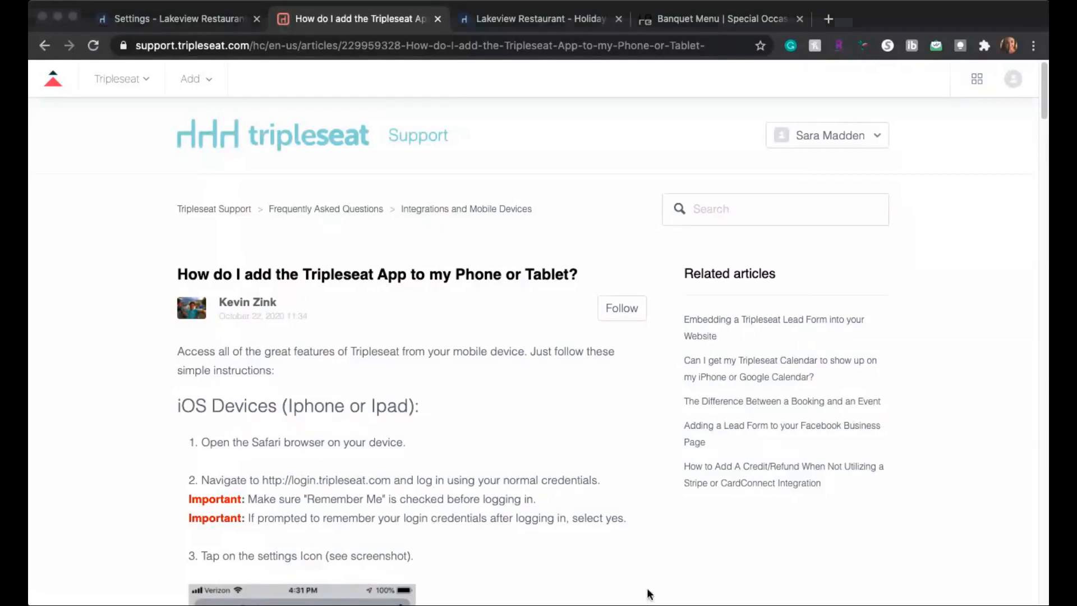